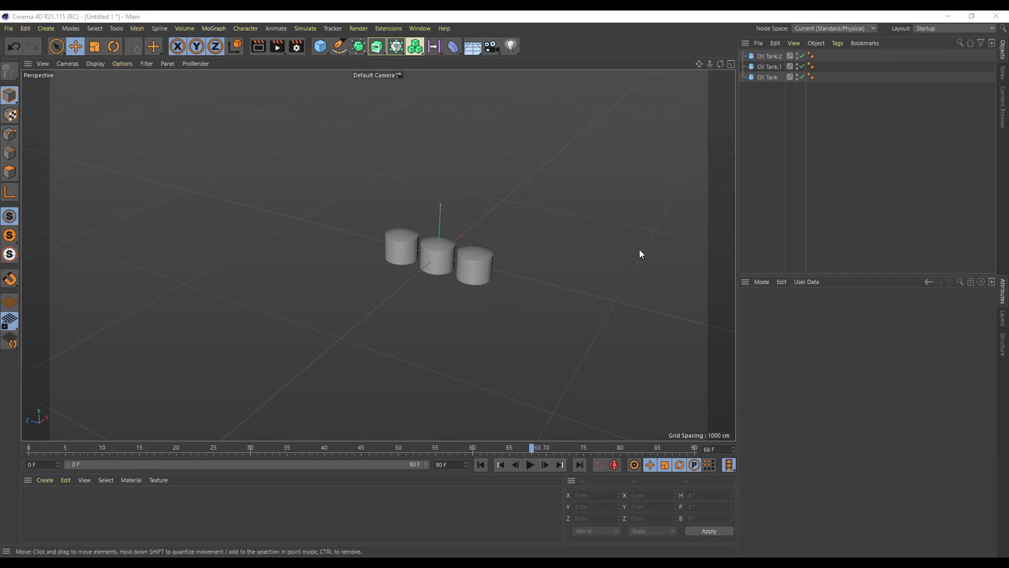
Step: Add a standard camera object to the scene with the three oil tanks
drag(489, 46, 539, 59)
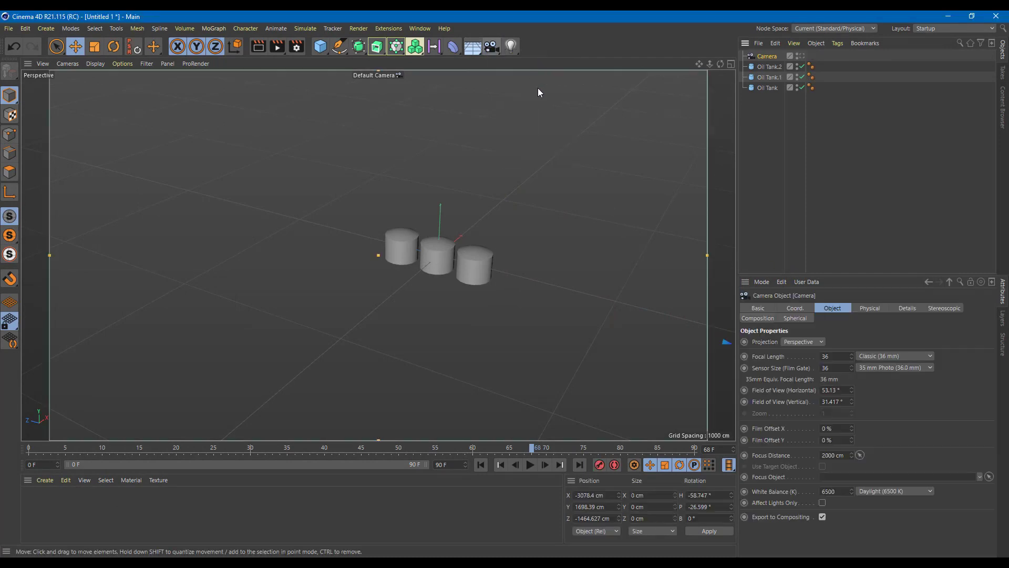
click(801, 56)
click(801, 57)
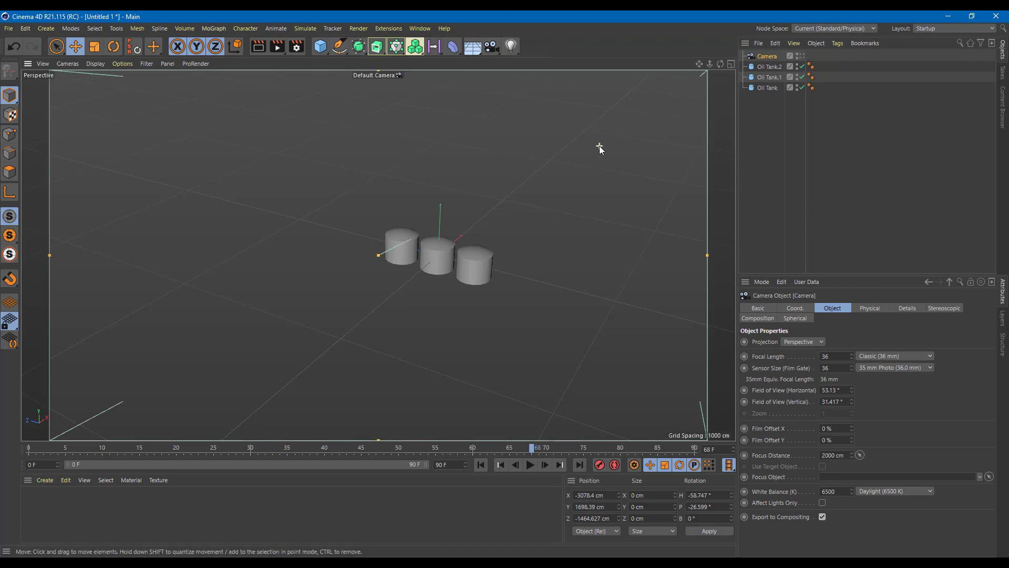
drag(601, 150, 557, 266)
scroll(548, 264, up, 10)
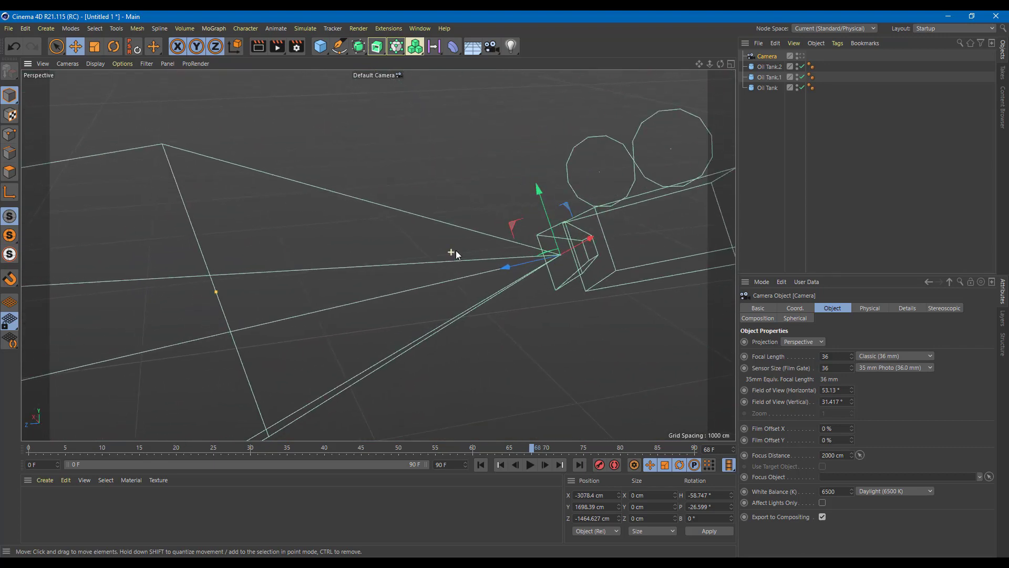
scroll(279, 349, down, 5)
alt+drag(203, 322, 689, 214)
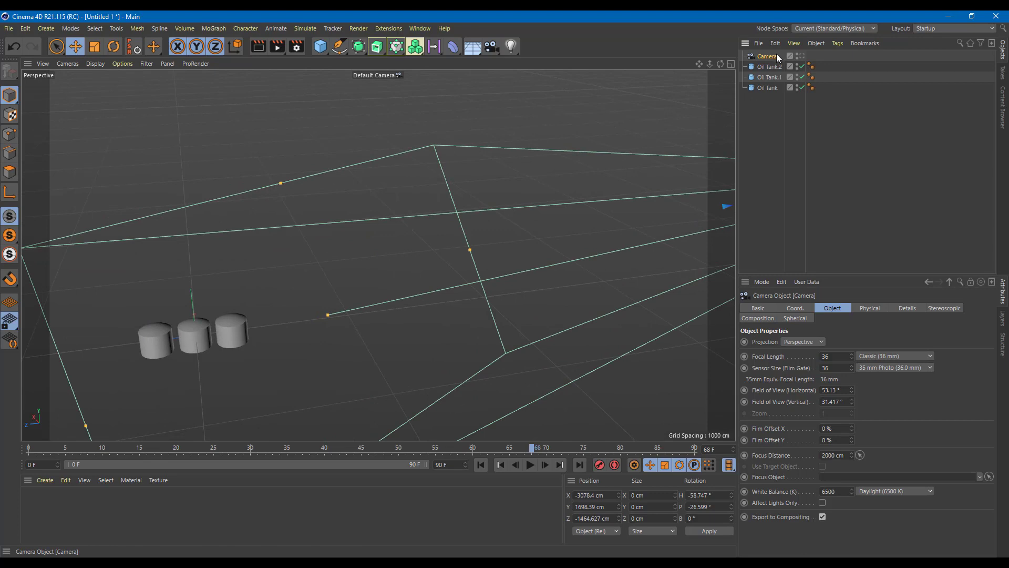
Step: Set the camera's X, Y and Z position coordinates to 0 cm
click(804, 309)
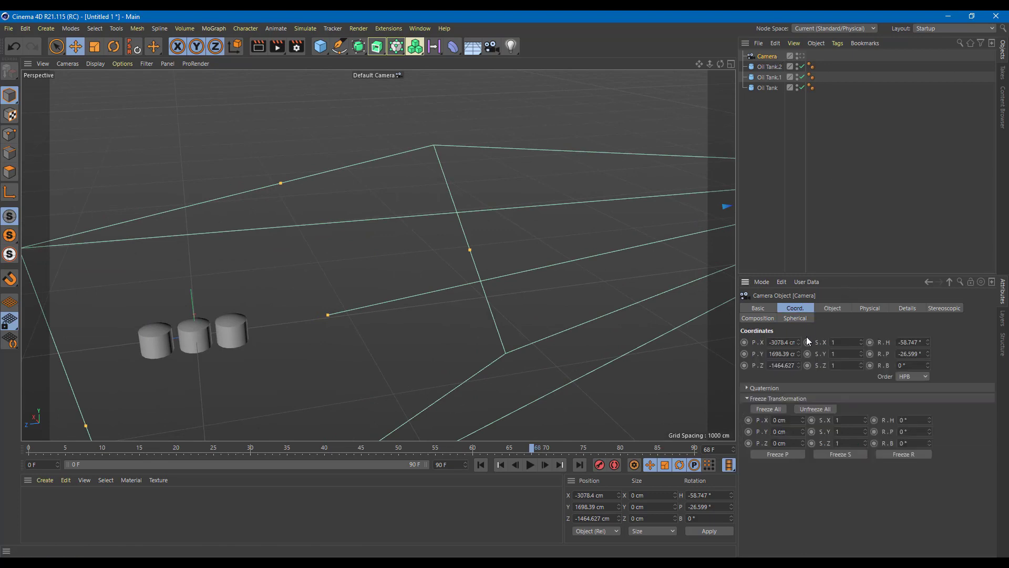
double_click(781, 342)
text(0)
click(782, 354)
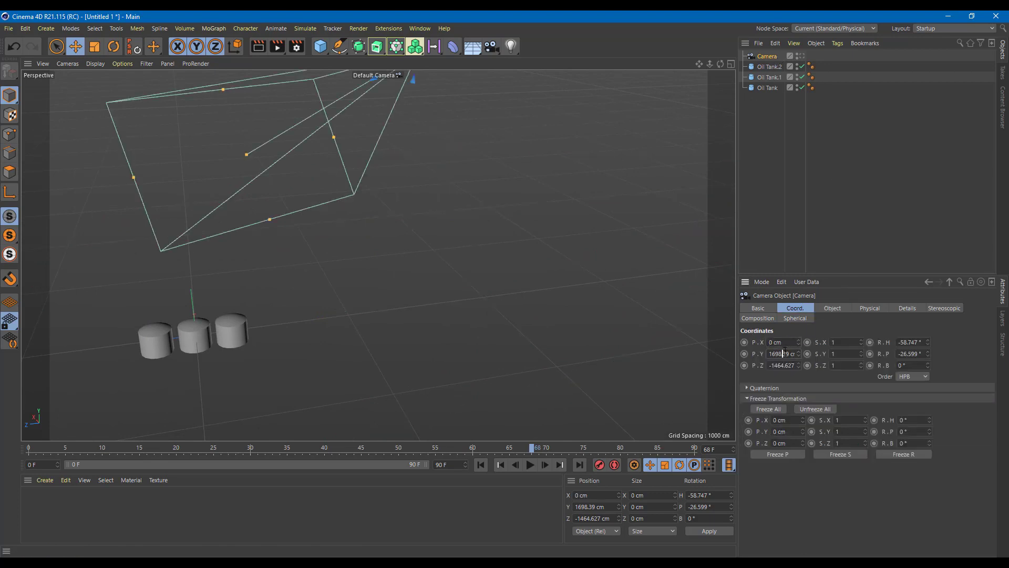
double_click(782, 354)
text(0)
key(Tab)
text(0)
Step: Set the camera's heading and pitch rotation to 0° and deselect the camera
double_click(909, 342)
text(0)
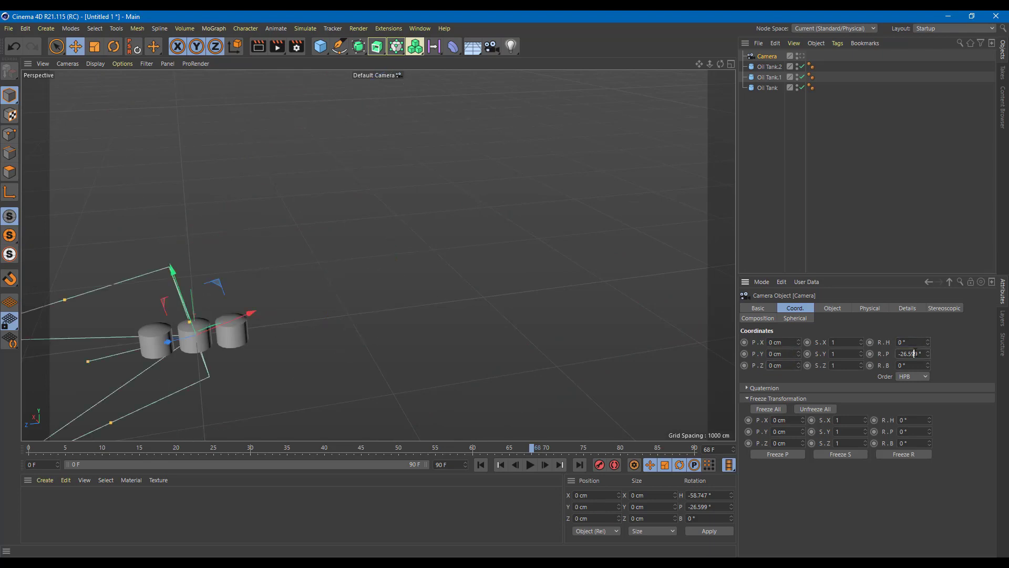
double_click(916, 353)
text(0)
click(499, 341)
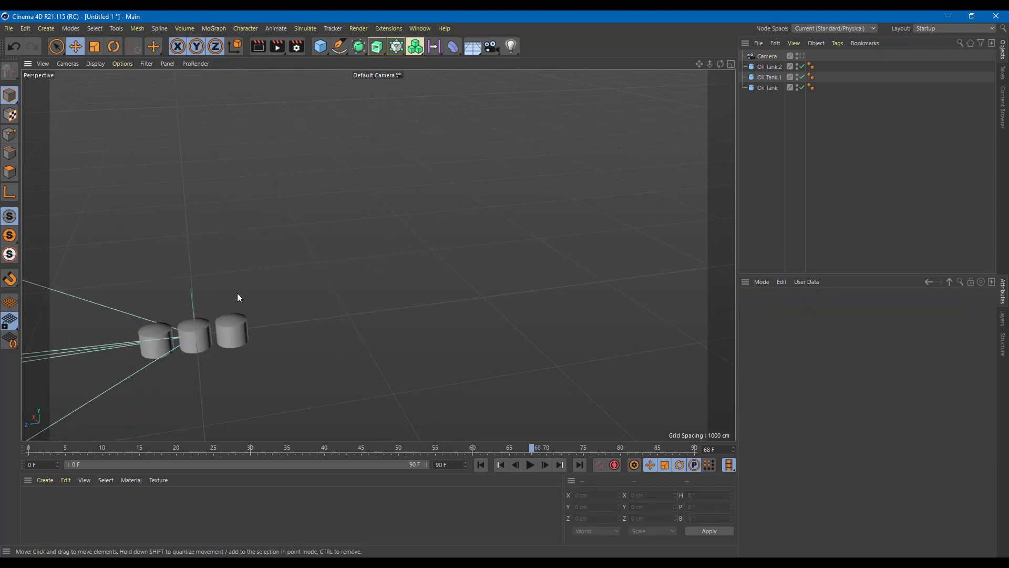
Step: Add a null object at the world origin, where the camera sits
scroll(293, 283, down, 3)
alt+drag(330, 264, 441, 311)
scroll(441, 308, up, 2)
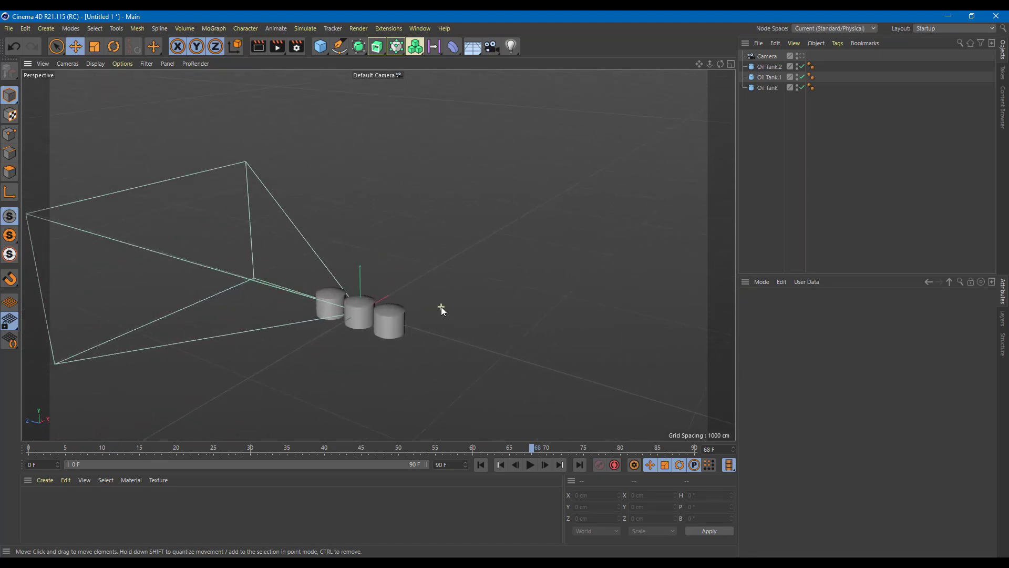
click(775, 55)
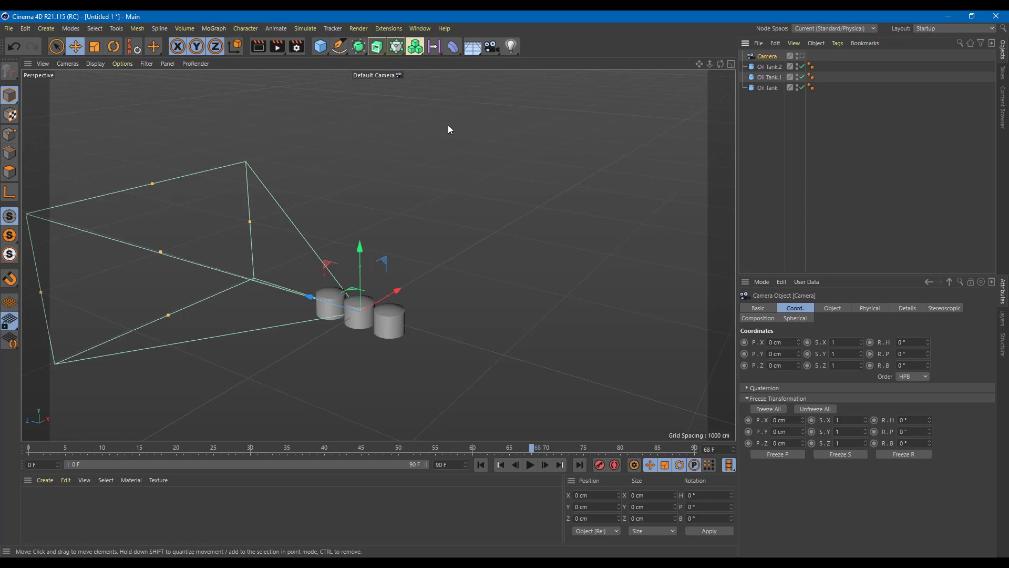
click(326, 51)
click(368, 61)
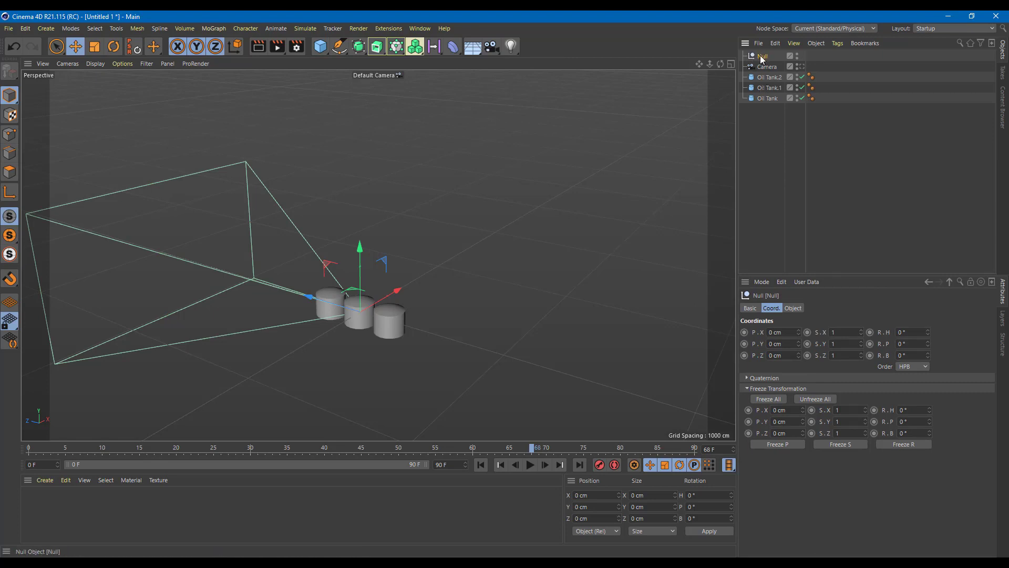
Step: Try moving the null about 1306 cm along negative Z, and reset its Z position to 0 cm
alt+drag(487, 207, 473, 279)
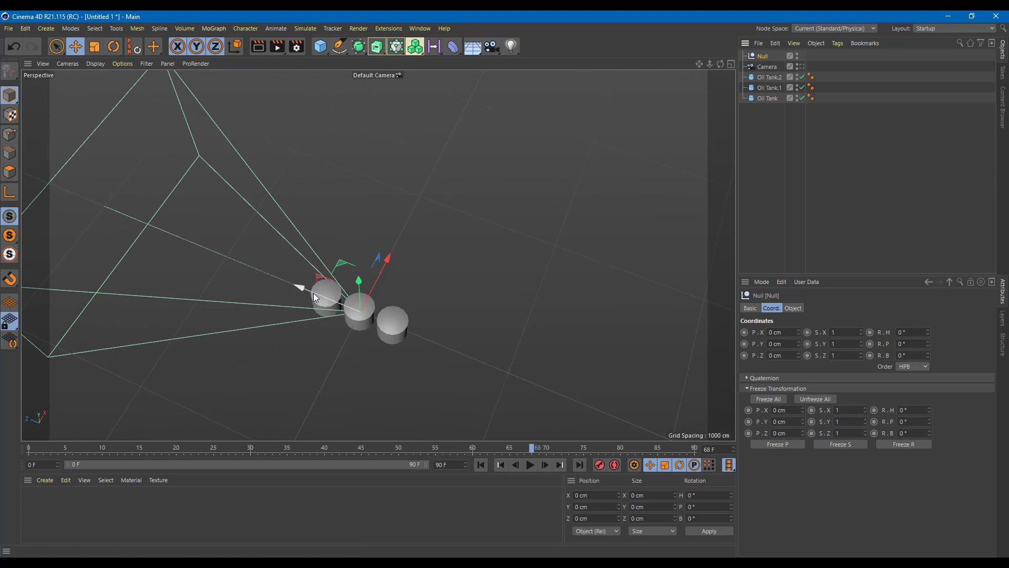
drag(302, 288, 590, 394)
alt+middle_drag(590, 394, 578, 398)
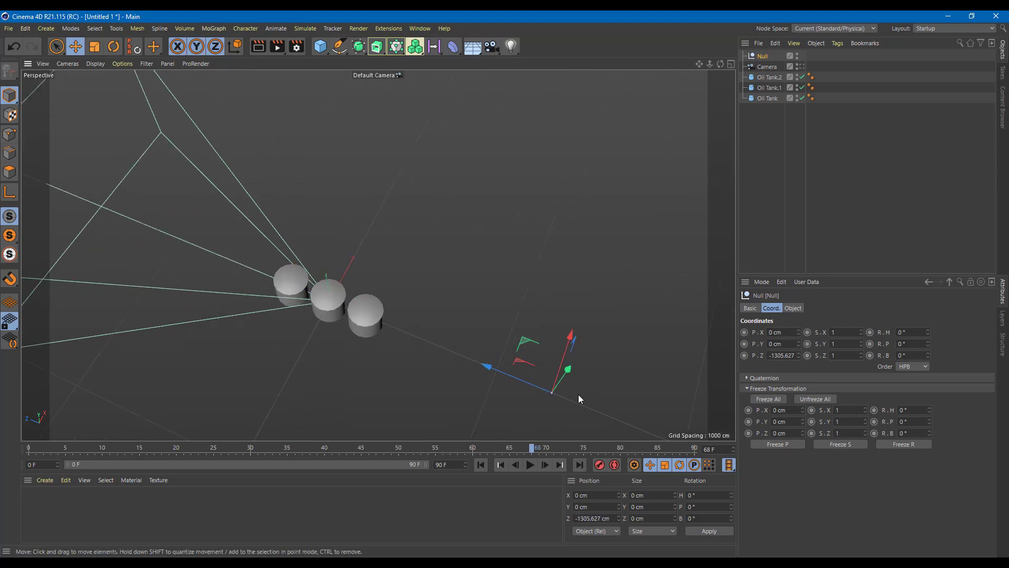
key(o)
scroll(375, 200, down, 3)
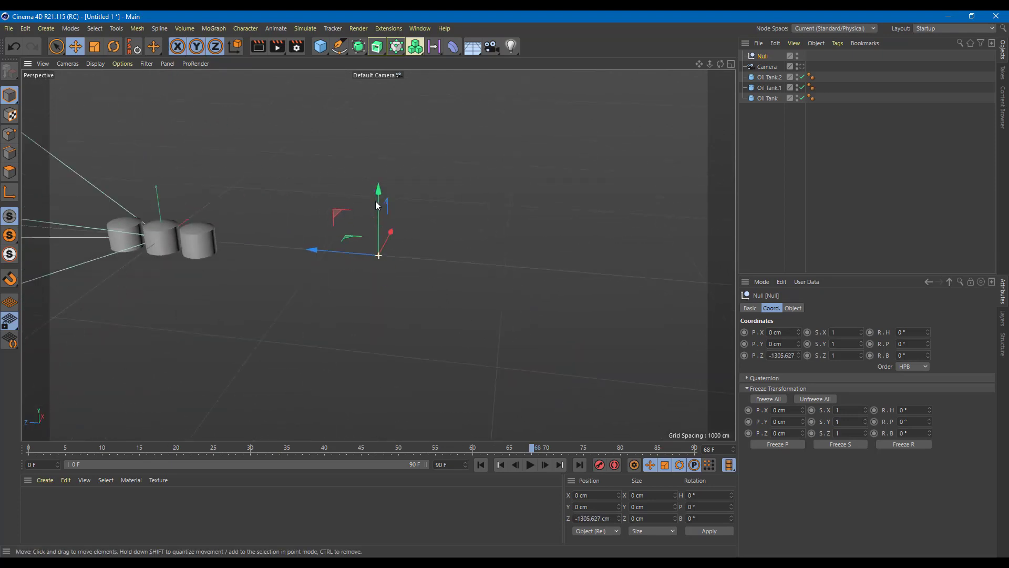
alt+drag(376, 199, 524, 324)
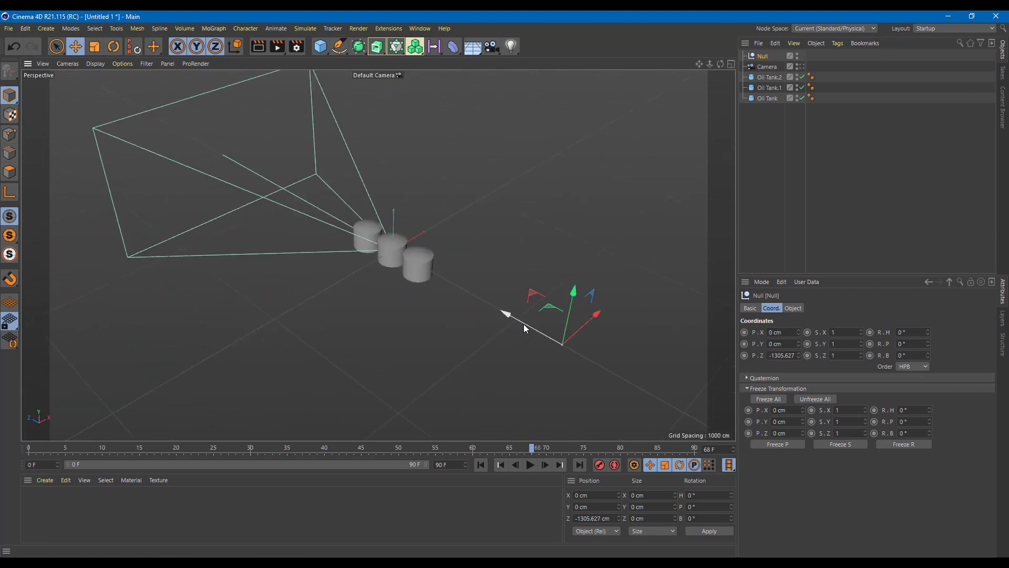
double_click(781, 355)
text(0)
key(Return)
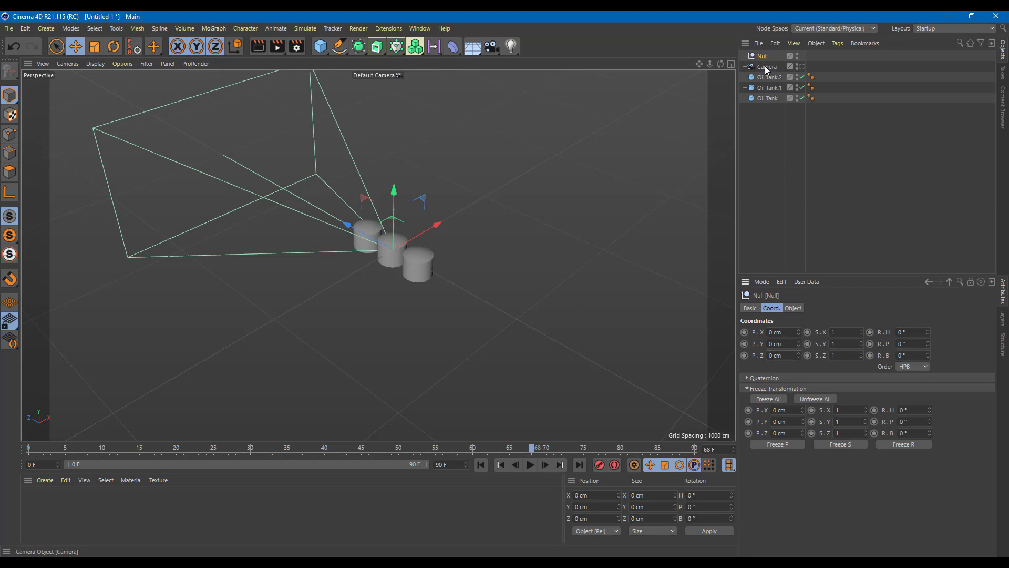
Step: Make the camera a child of the null and select the null
drag(765, 66, 764, 55)
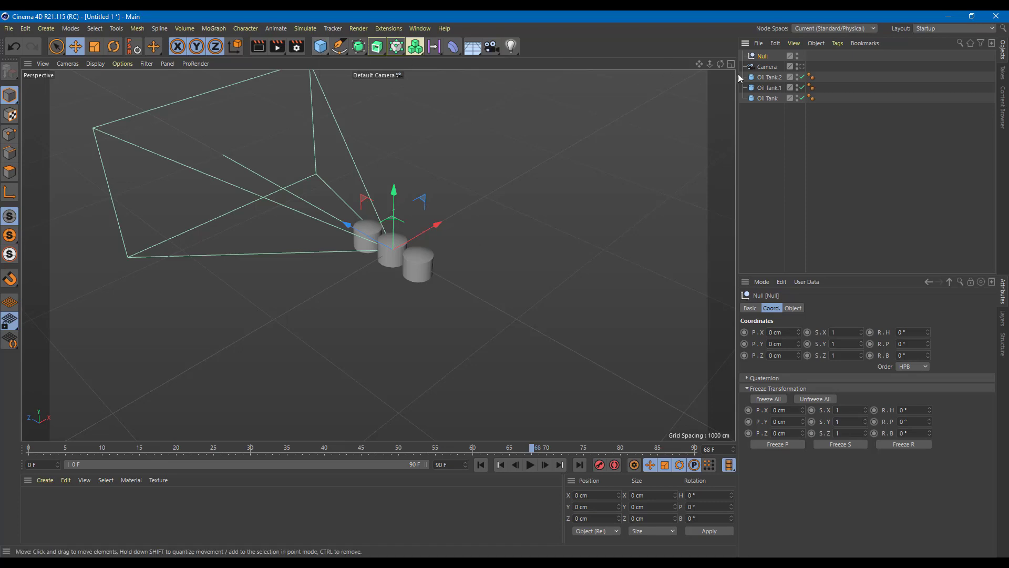
drag(771, 71, 765, 55)
click(762, 56)
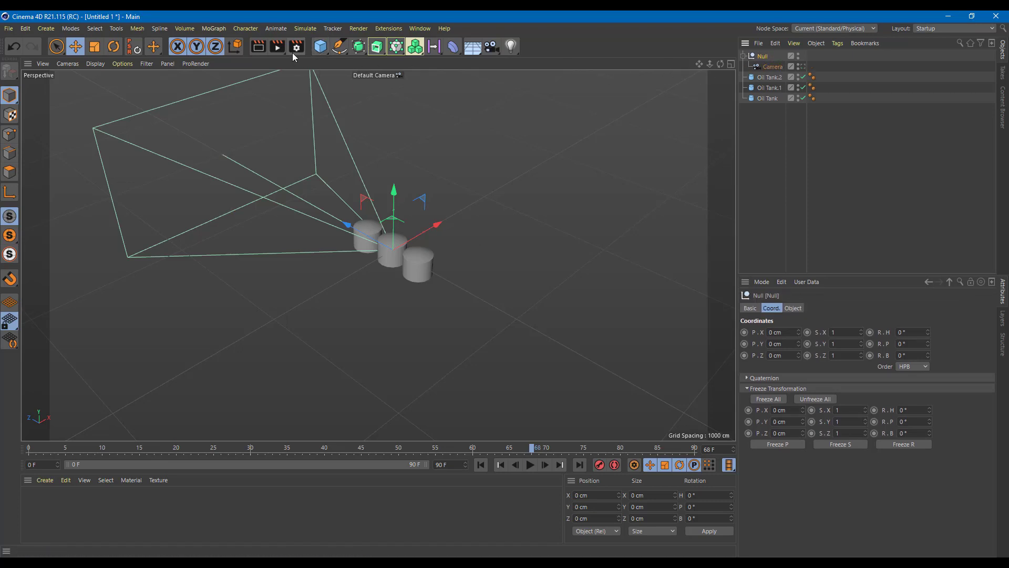
Step: Try rotating the null together with its child camera, and undo the rotations
click(113, 46)
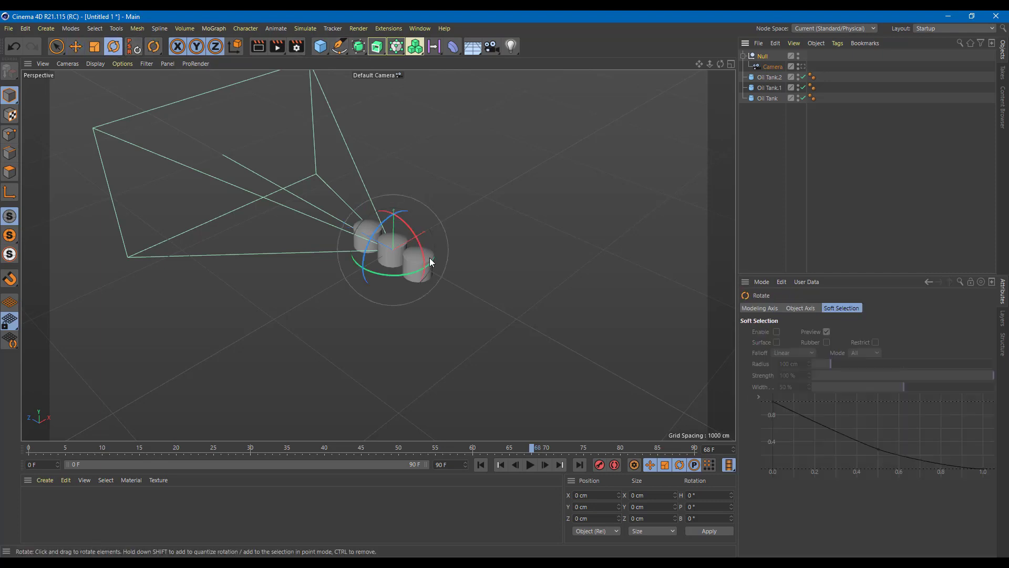
drag(408, 272, 317, 263)
key(ctrl+z)
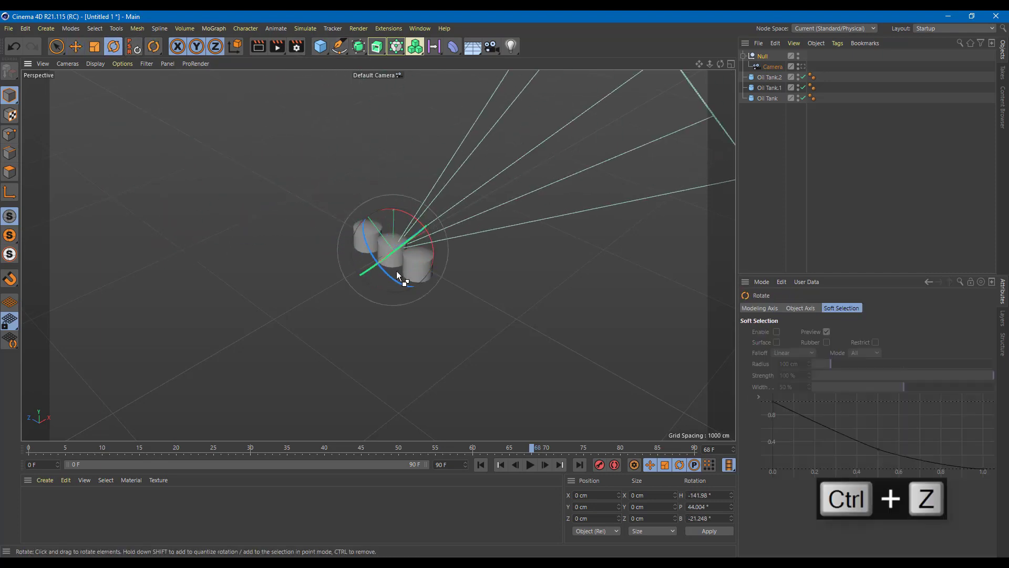
drag(397, 270, 494, 239)
key(ctrl+z)
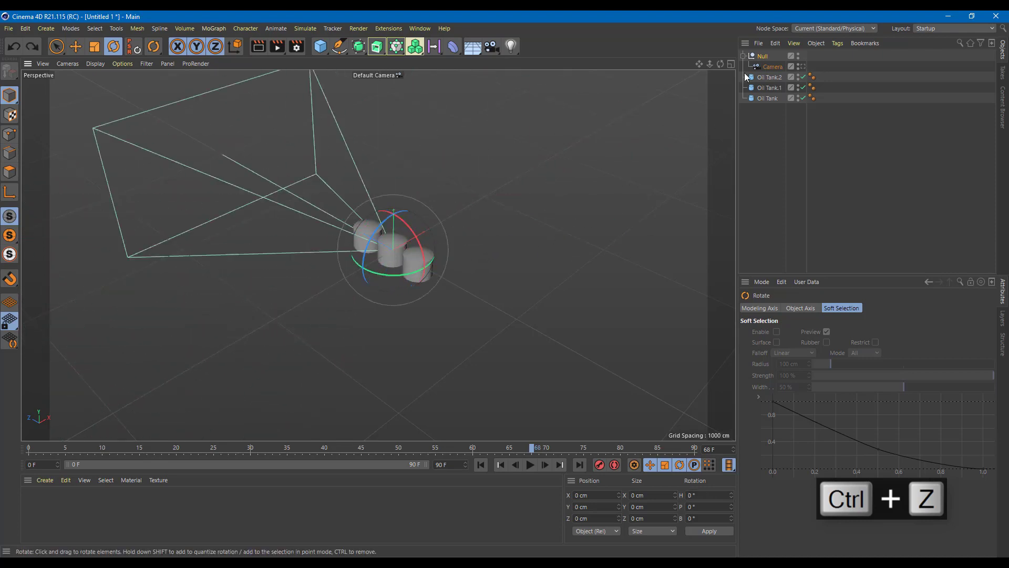
Step: Try moving the camera to about -1167 cm on Z and rotating the null around its heading axis, and undo both changes
click(773, 67)
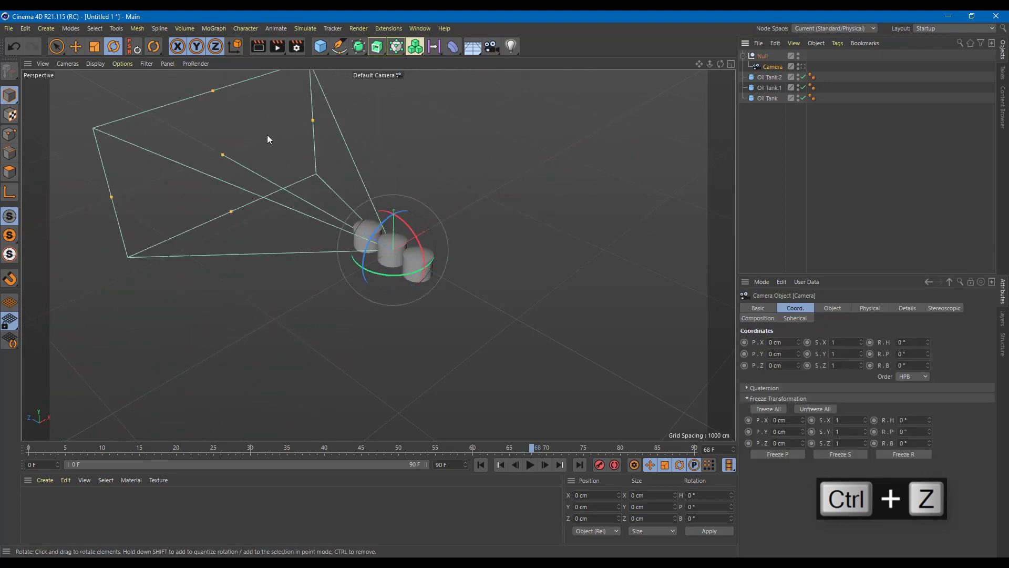
click(77, 46)
drag(352, 227, 465, 297)
key(ctrl+z)
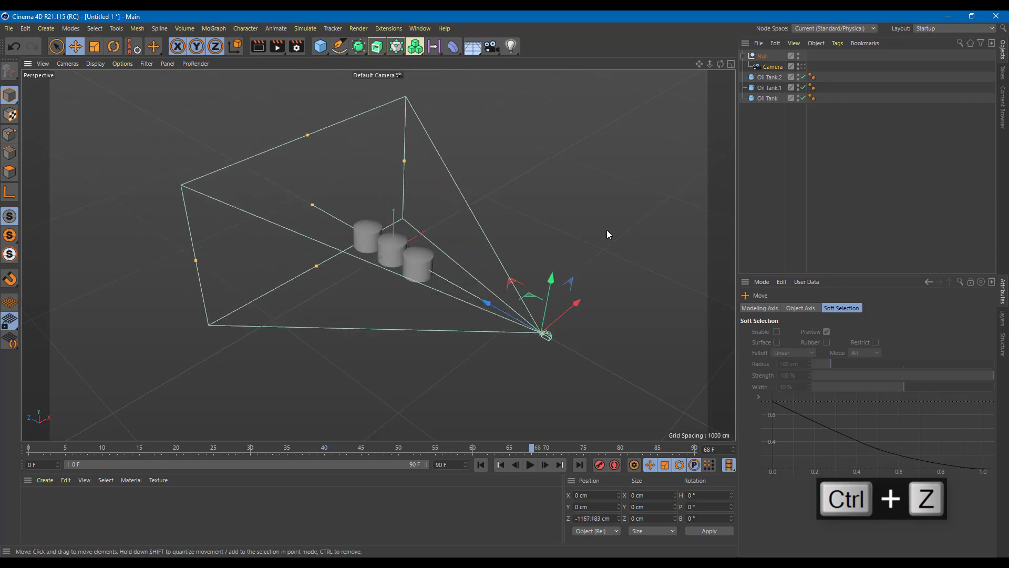
click(760, 56)
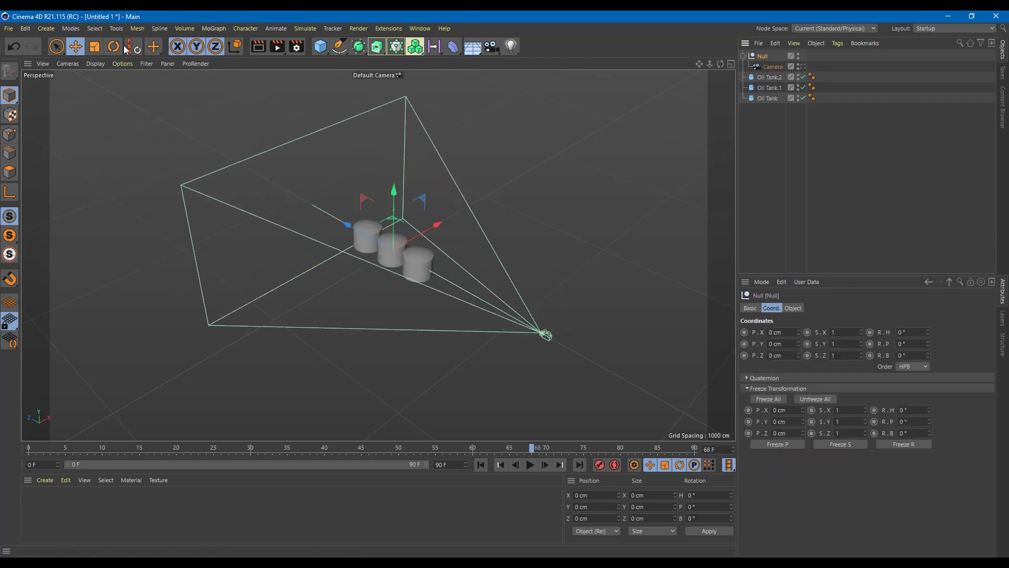
key(r)
drag(388, 273, 492, 263)
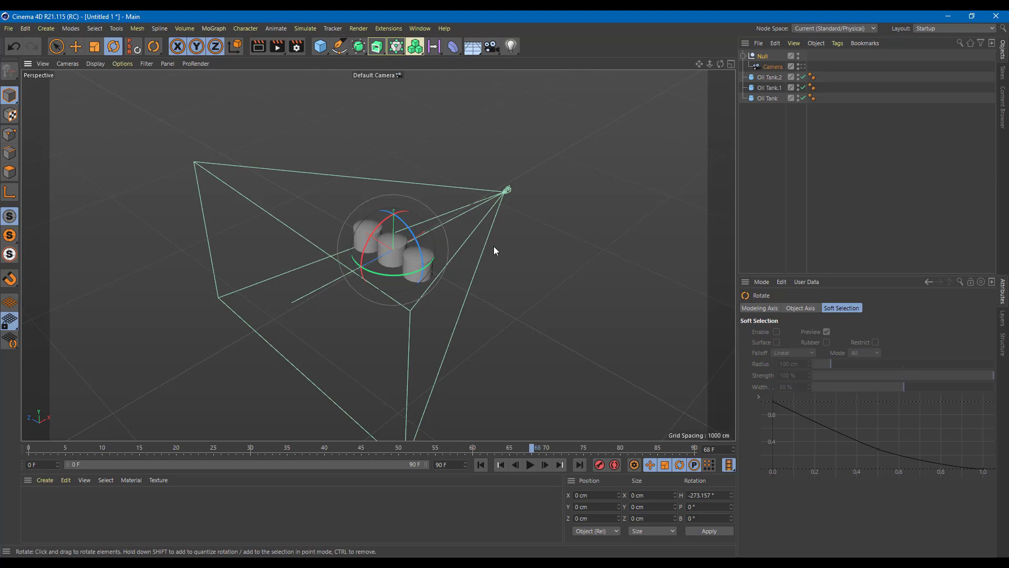
key(ctrl+z)
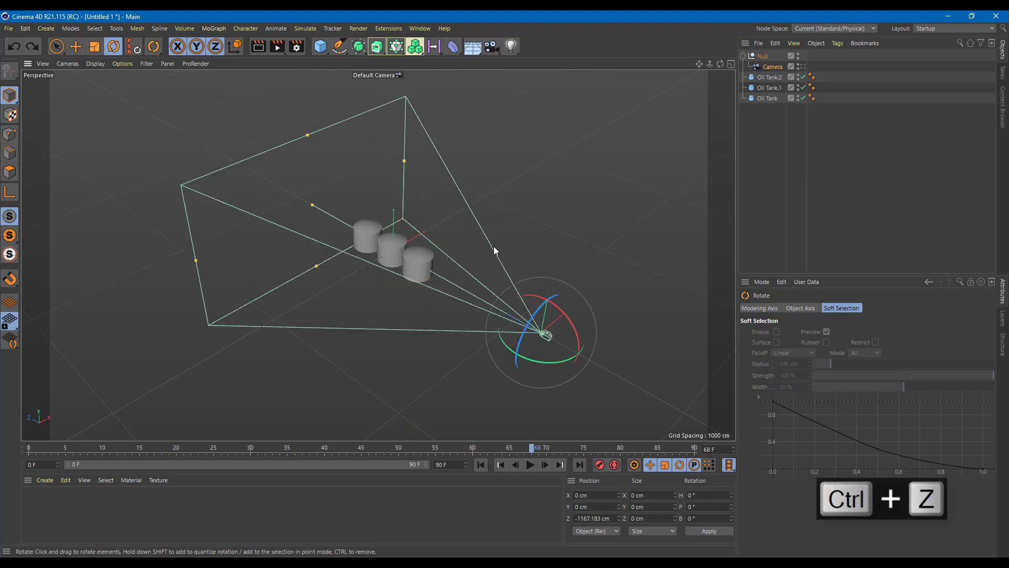
key(ctrl+z)
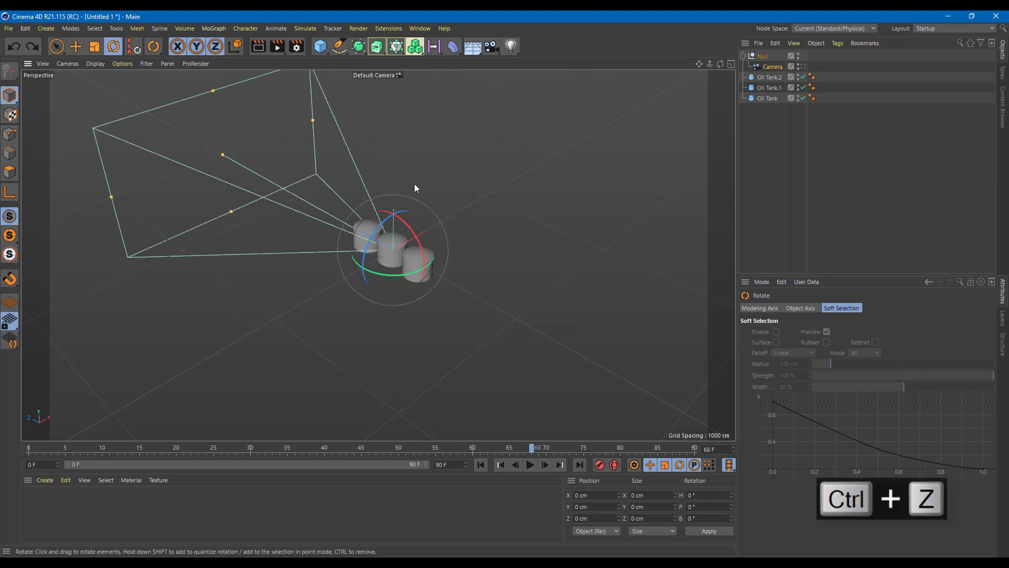
Step: Start adding a new user data entry to the null object, with the dialog moved over the viewport
scroll(414, 184, up, 3)
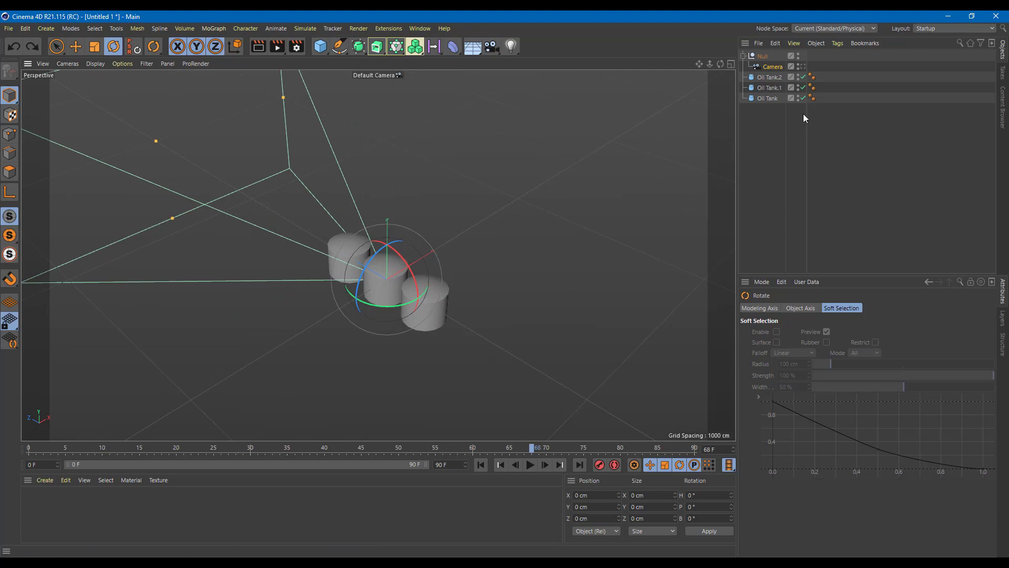
click(779, 153)
click(763, 56)
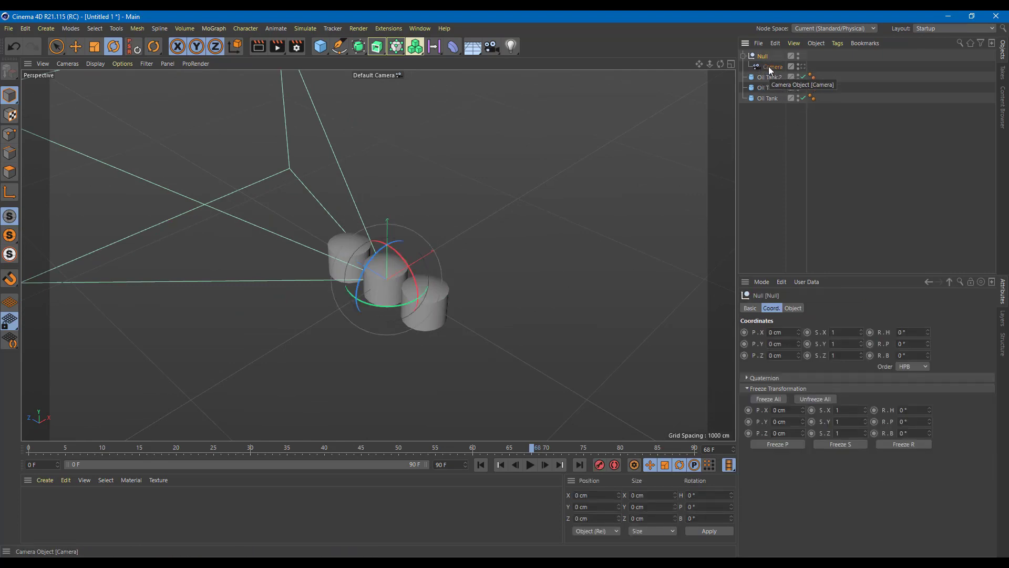
click(768, 67)
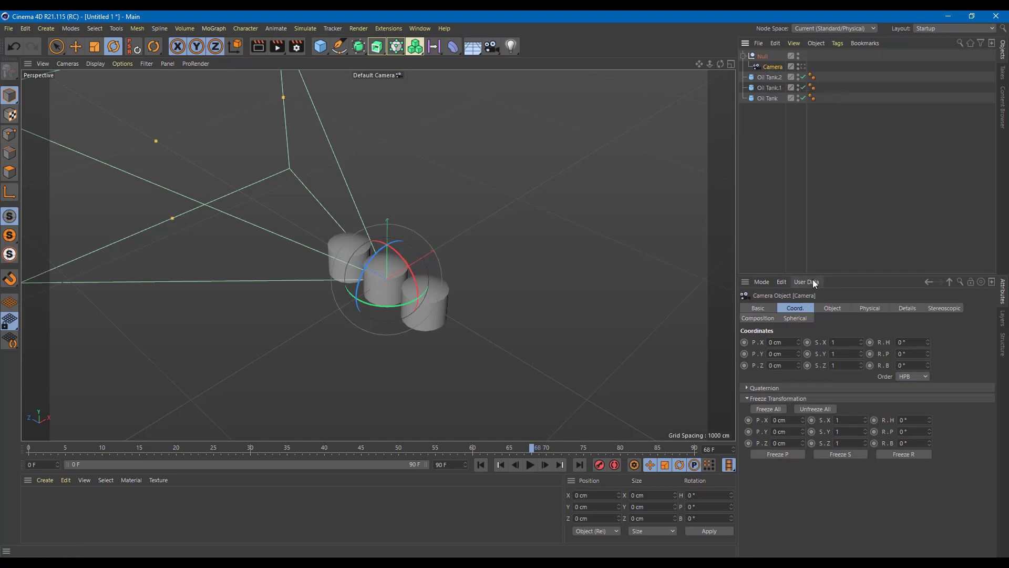
click(759, 55)
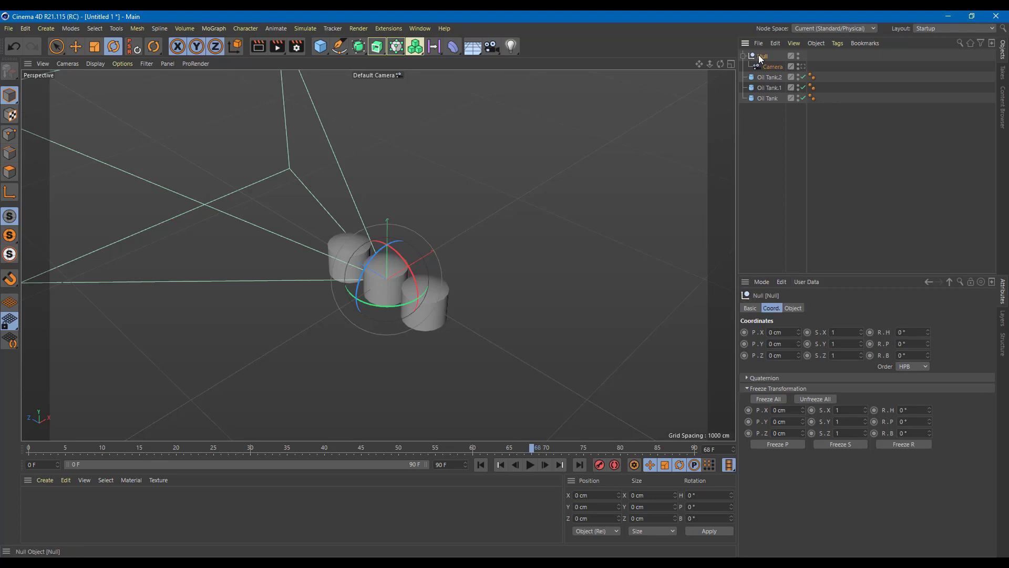
click(806, 282)
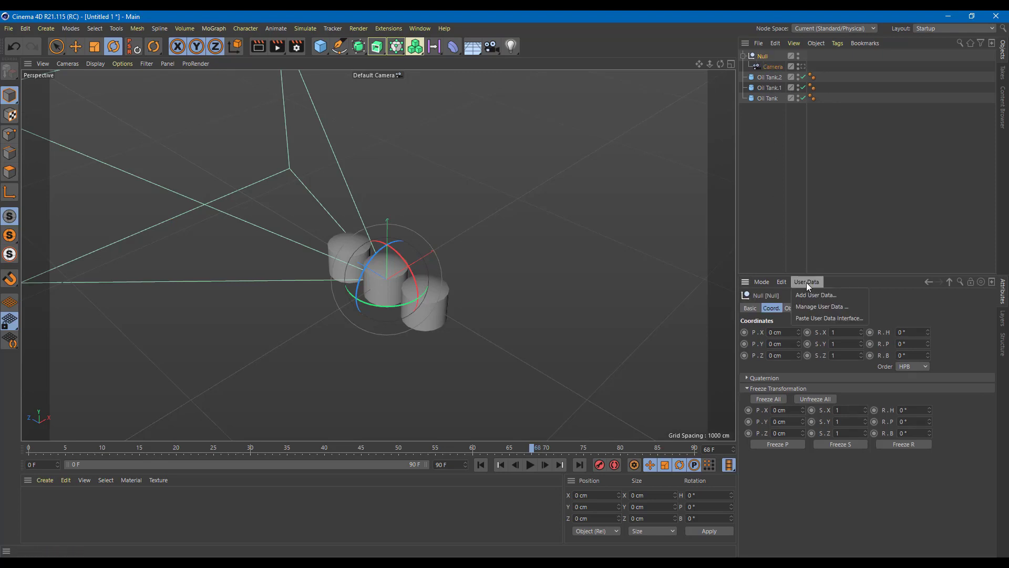
click(805, 293)
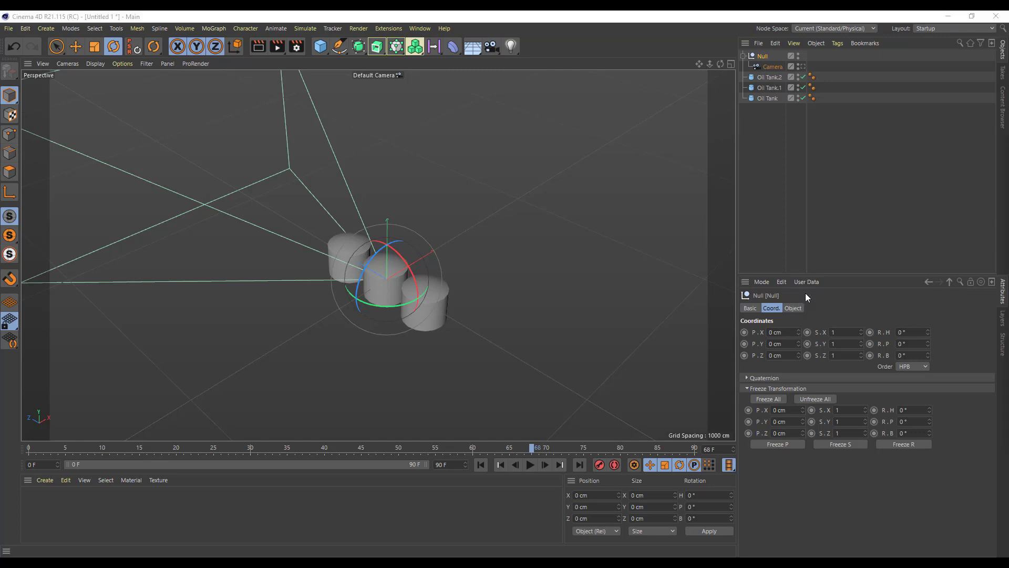
drag(595, 116, 333, 120)
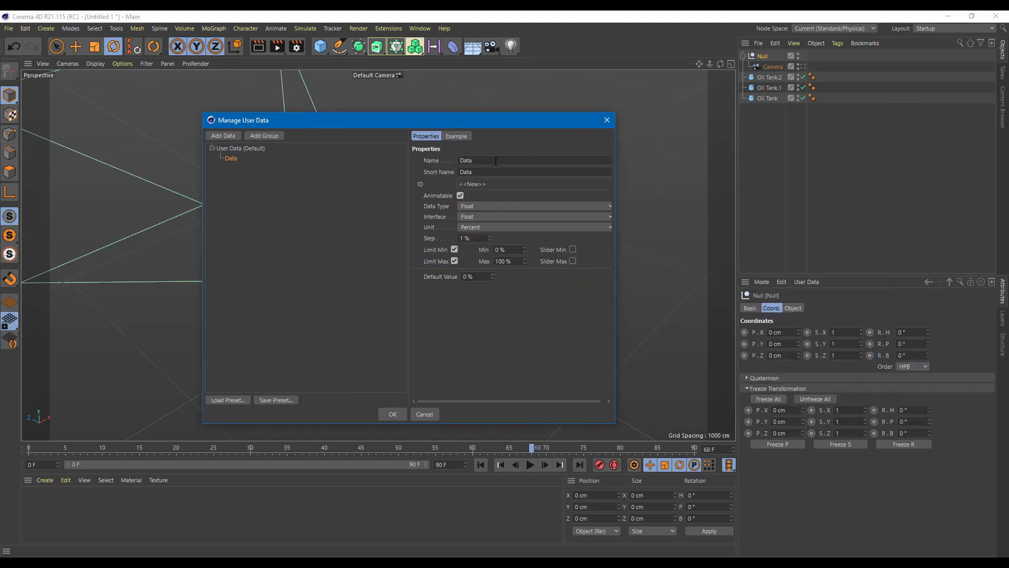
Step: Name the new user data entry Camera Rotation and shorten its short name to Rotation
drag(473, 159, 350, 155)
text(Camera Roationt)
key(Return)
drag(481, 171, 427, 171)
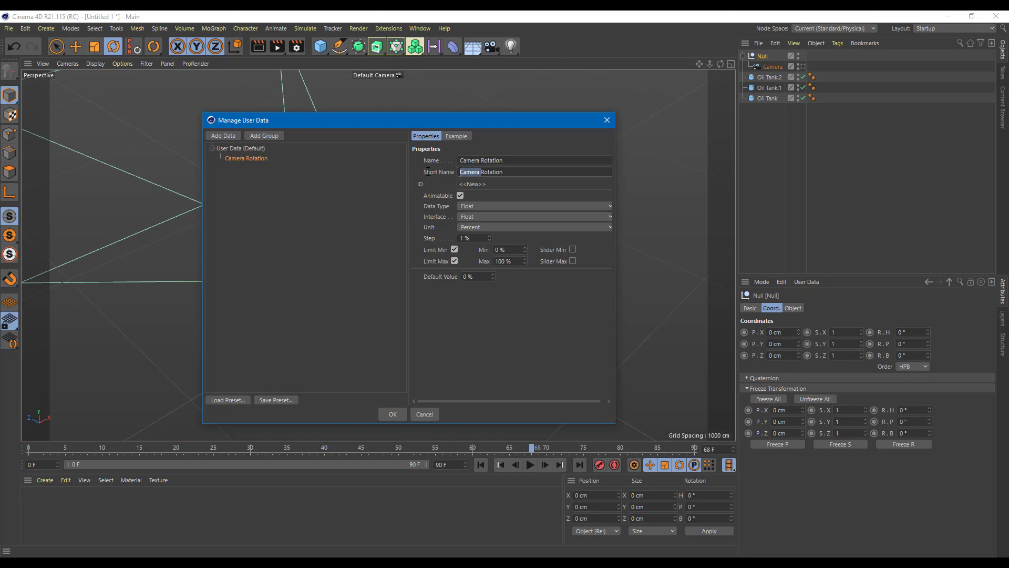
click(353, 223)
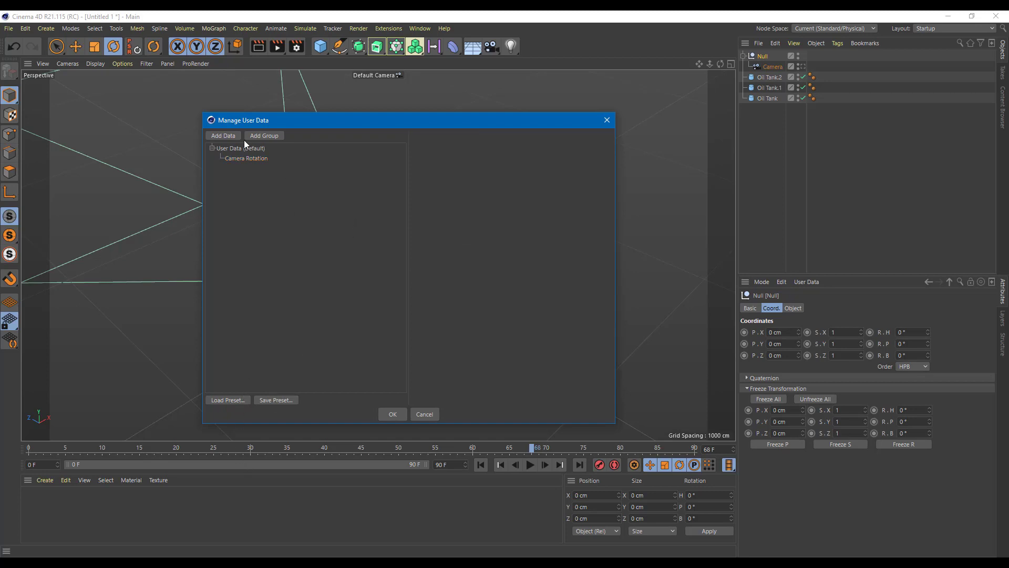
Step: Add a second user data entry named Camera Distance with the short name Distance
click(228, 138)
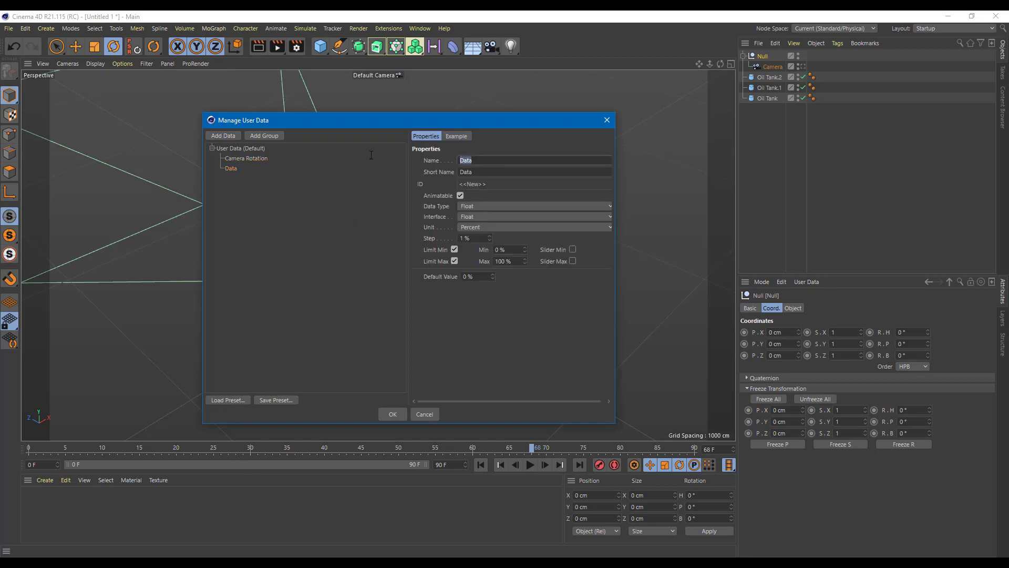
text(Camera Distance)
key(Tab)
drag(480, 172, 418, 170)
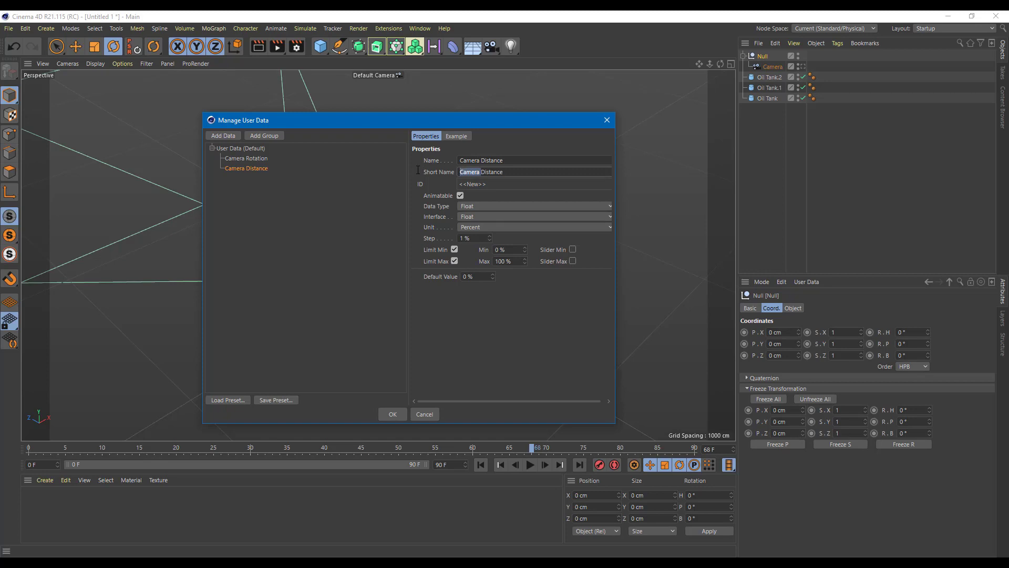
key(Delete)
click(519, 163)
Step: Try the Float Slider and Float interfaces on the Camera Rotation entry, comparing their default value controls
click(256, 160)
click(487, 206)
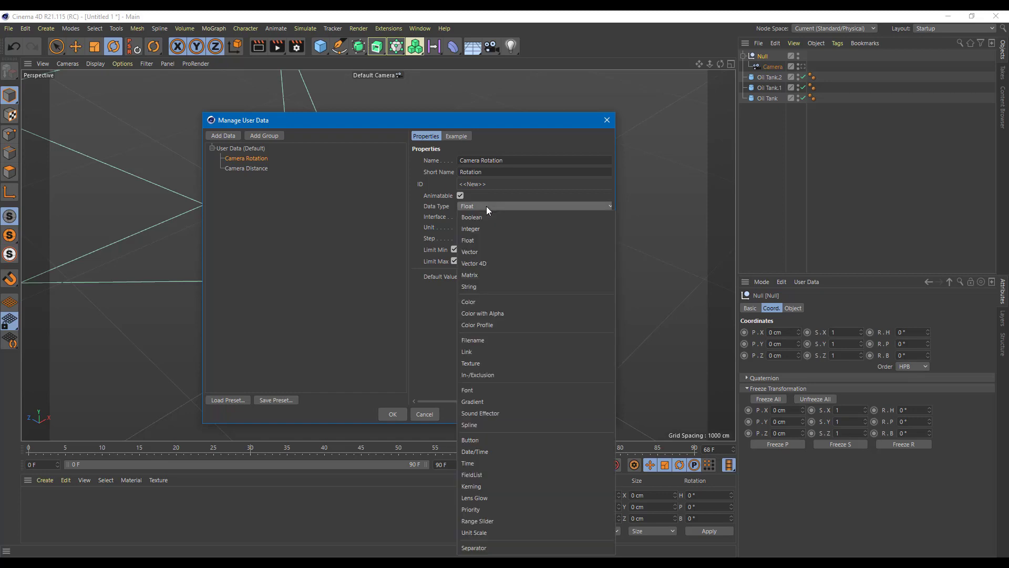
click(482, 216)
click(481, 216)
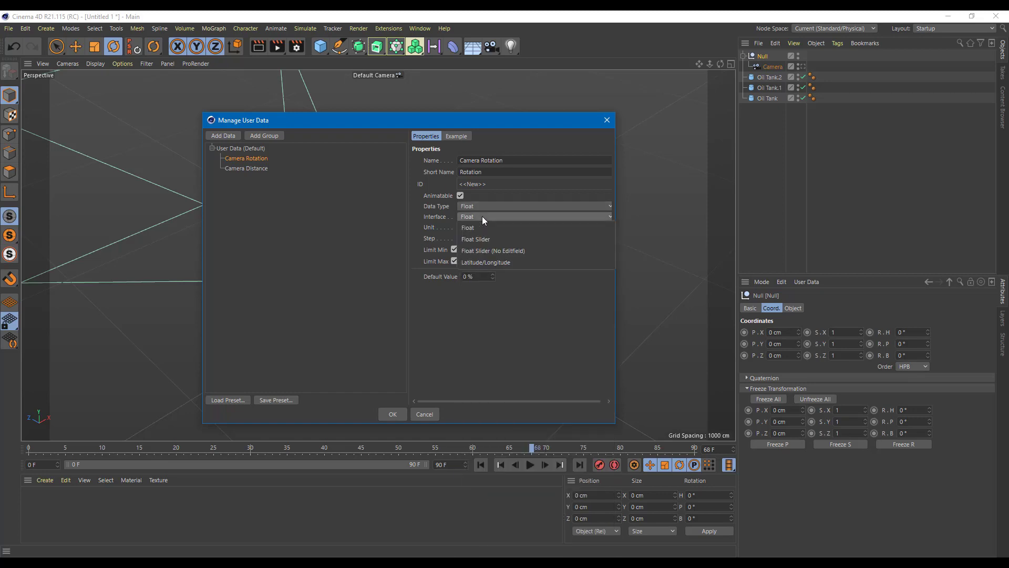
key(Escape)
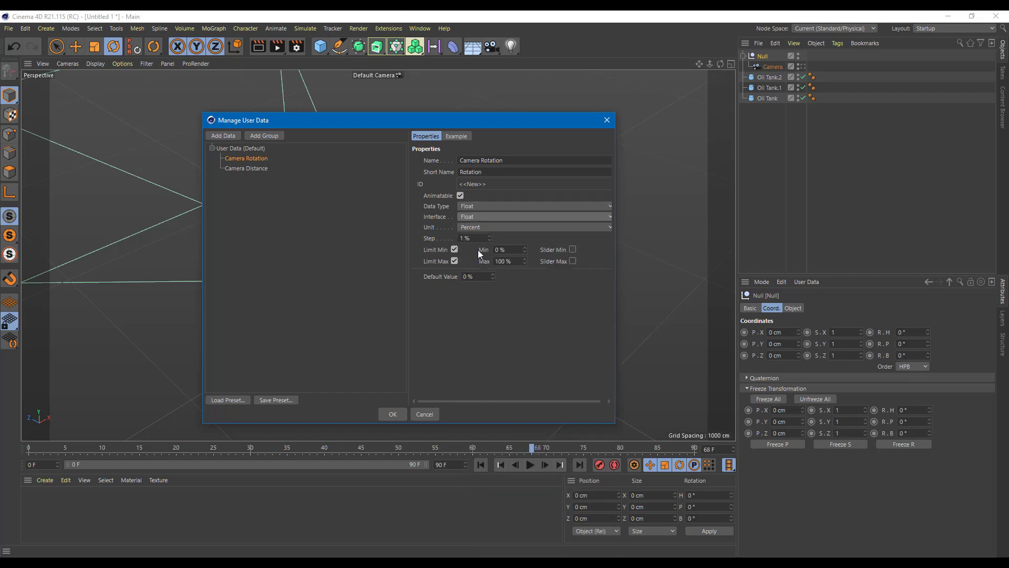
click(474, 219)
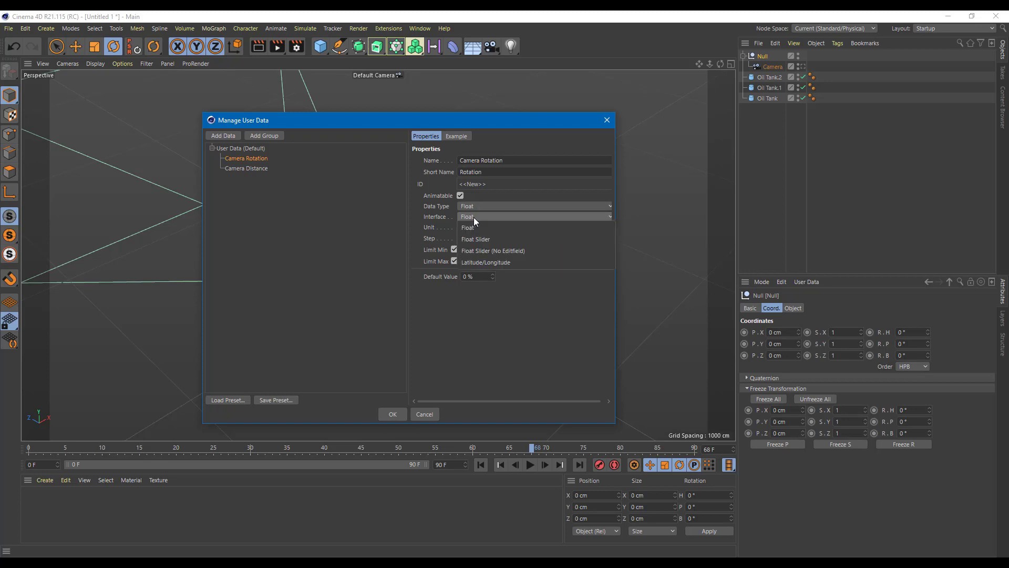
click(503, 239)
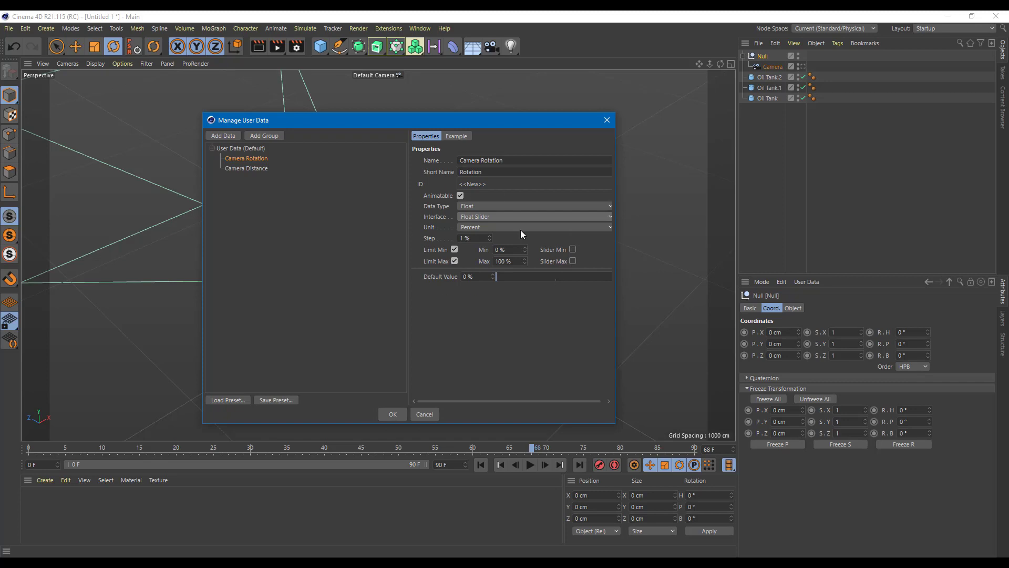
click(490, 219)
click(488, 229)
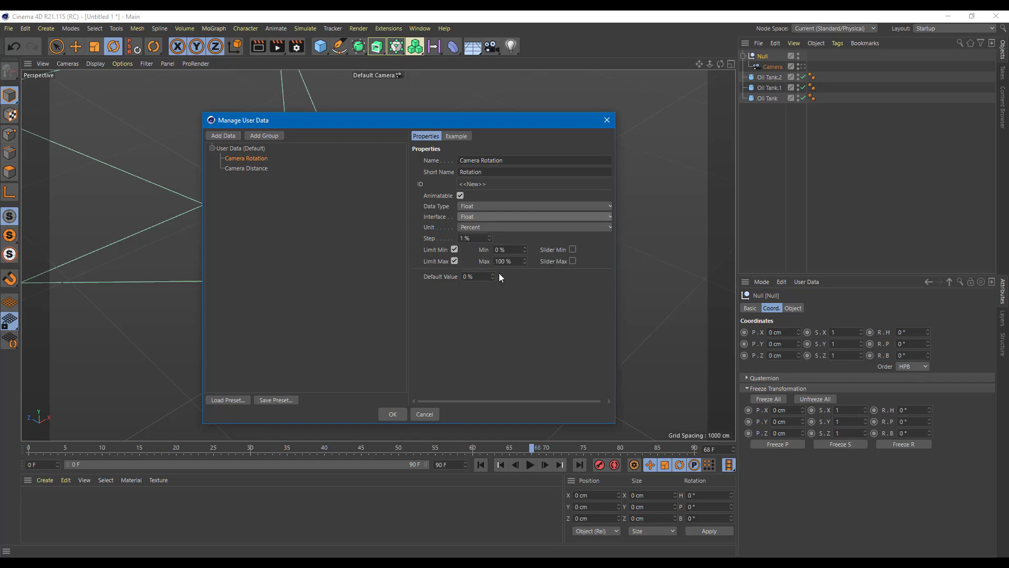
drag(475, 277, 456, 277)
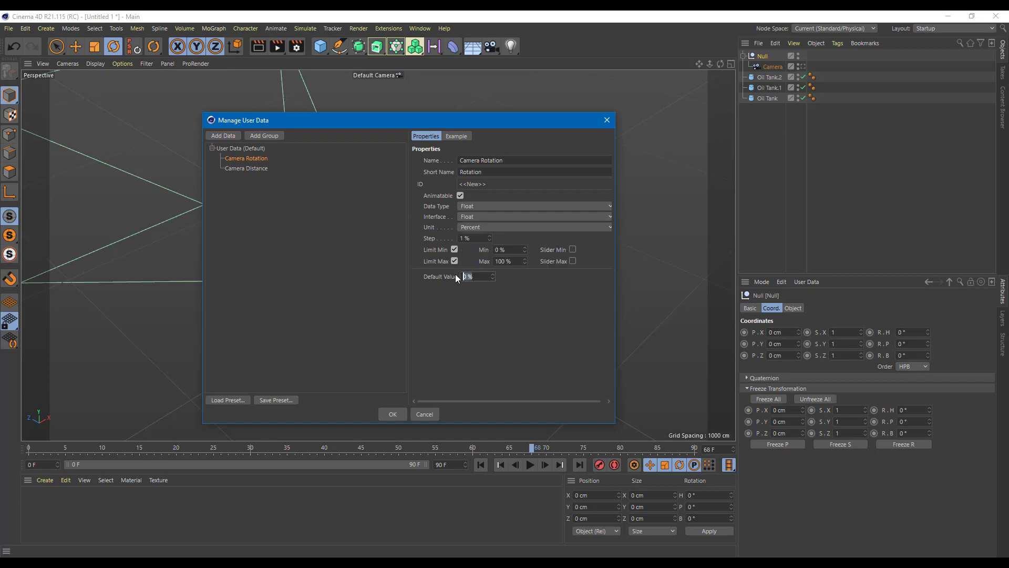
click(472, 215)
click(493, 239)
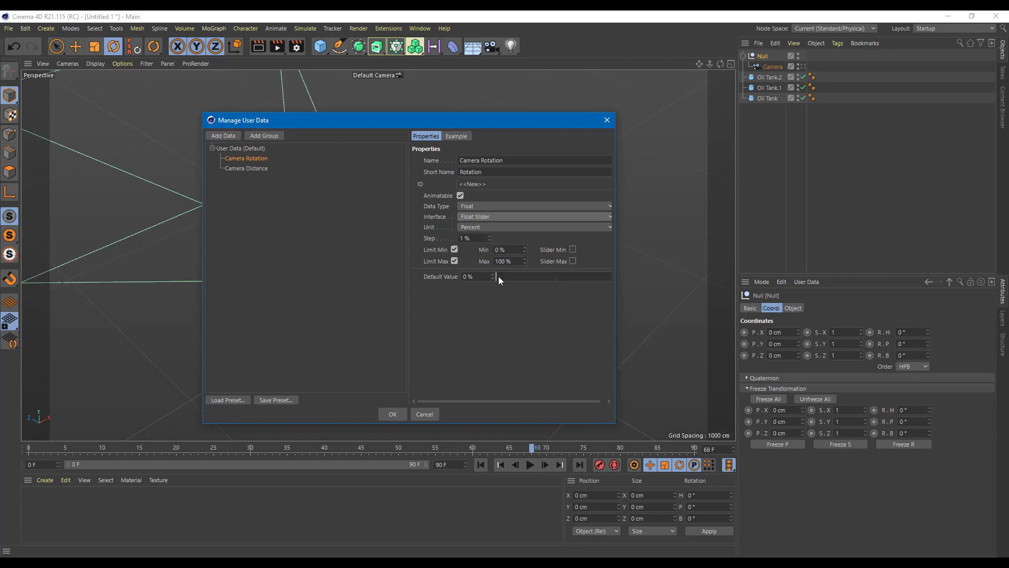
Step: Try the Float Slider (No Editfield) and Latitude/Longitude interfaces on the Camera Rotation entry
click(471, 216)
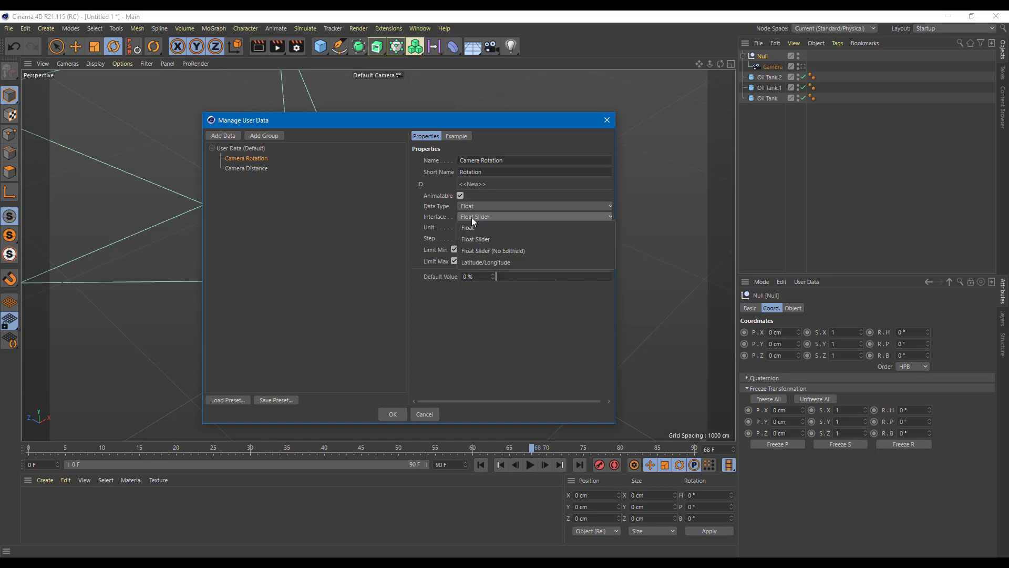
click(473, 252)
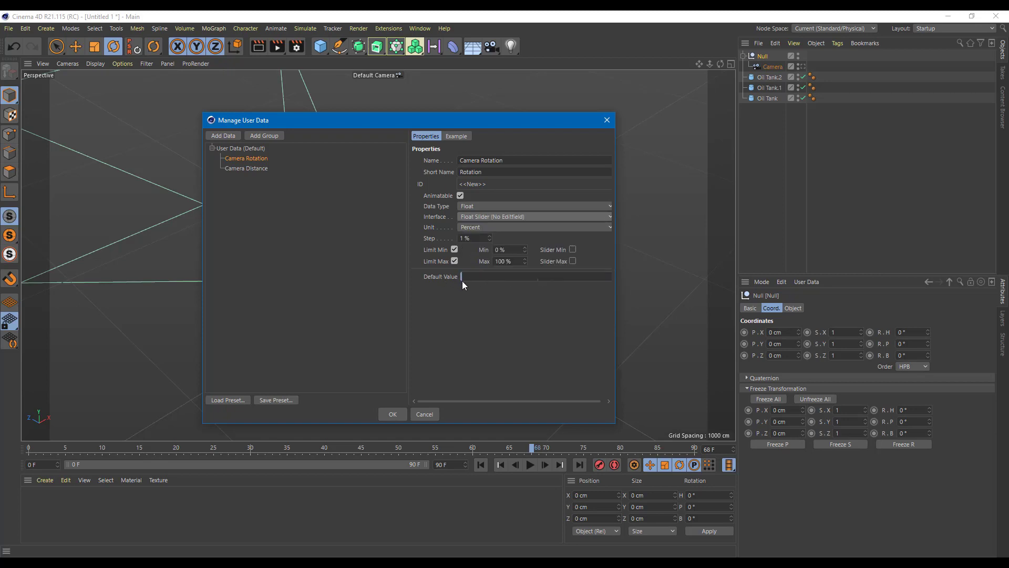
click(487, 216)
click(486, 265)
Step: Set the Camera Rotation entry's interface to Float Slider (No Editfield) and its unit to Degree
click(508, 215)
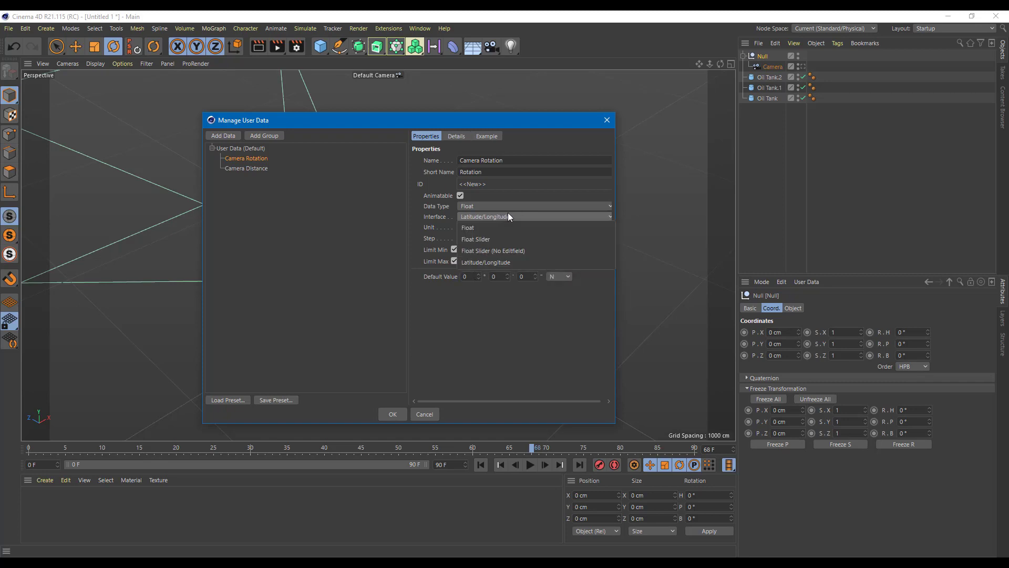
click(496, 250)
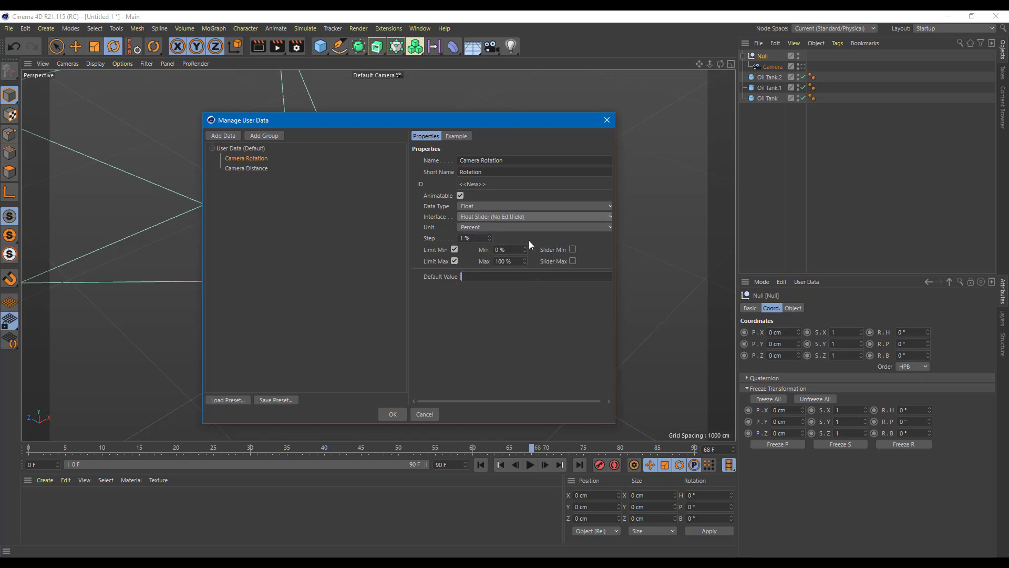
click(494, 227)
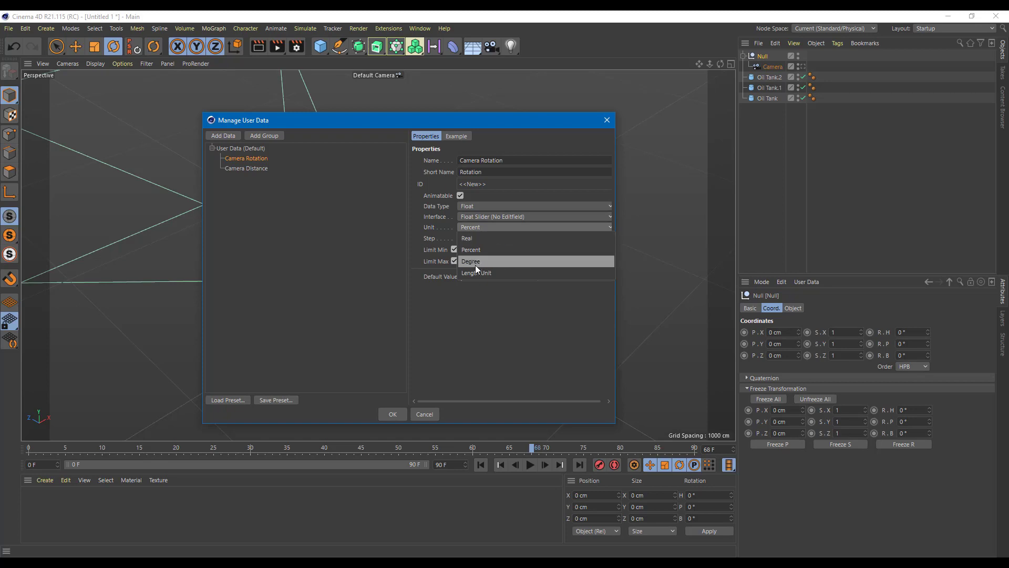
click(489, 260)
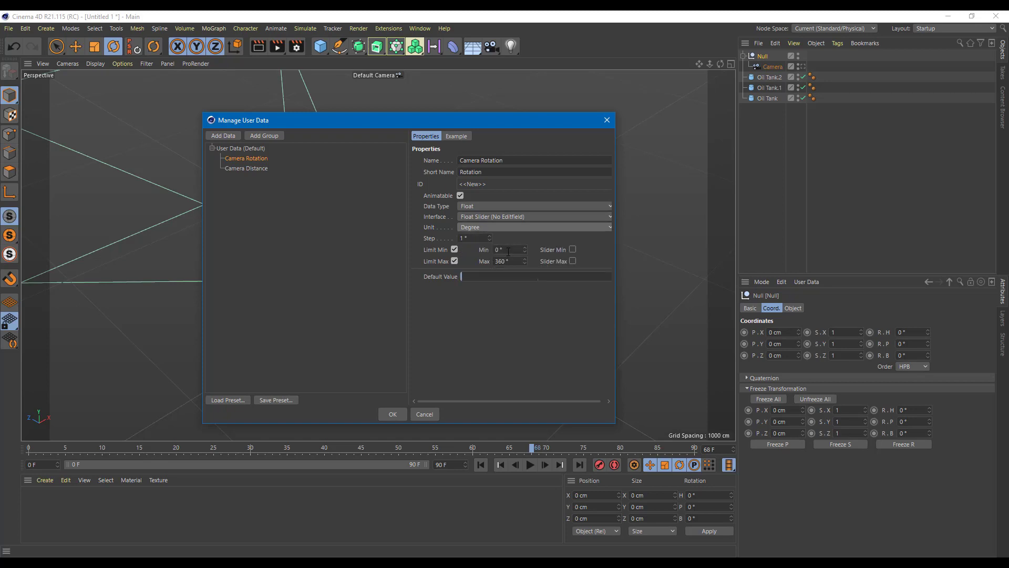
Step: Limit the Camera Rotation entry to a minimum of -500° and a maximum of 500°
click(508, 262)
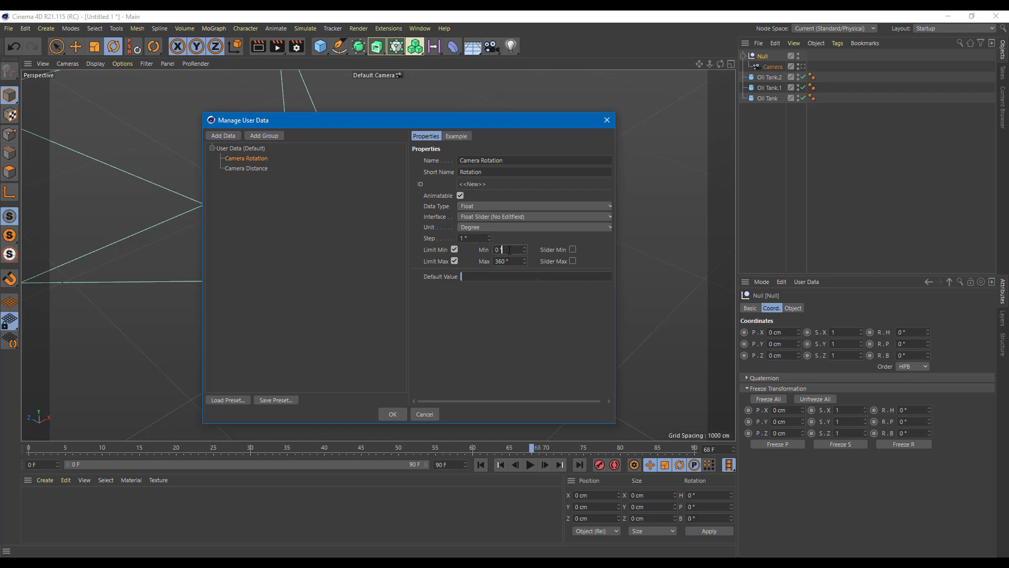
drag(508, 250, 455, 250)
text(-500)
key(Tab)
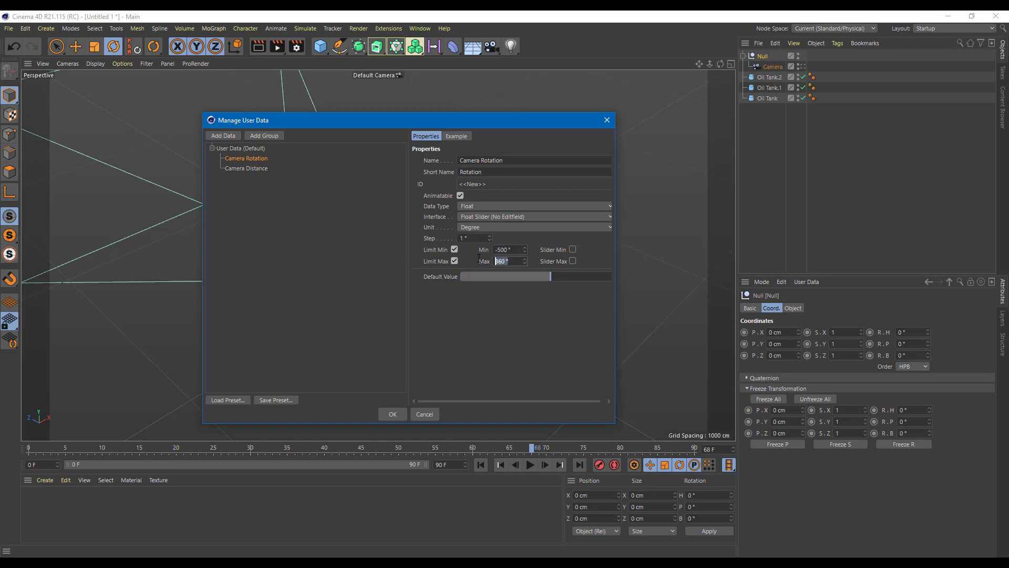
text(500)
key(Return)
Step: Set the Camera Distance entry's interface to Float Slider and its unit to Real
click(250, 168)
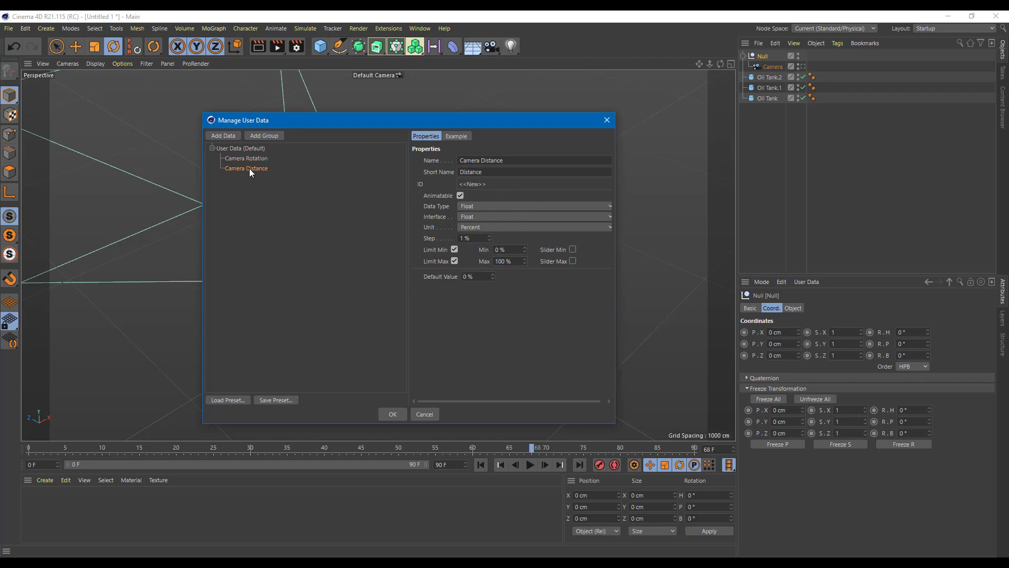
click(489, 216)
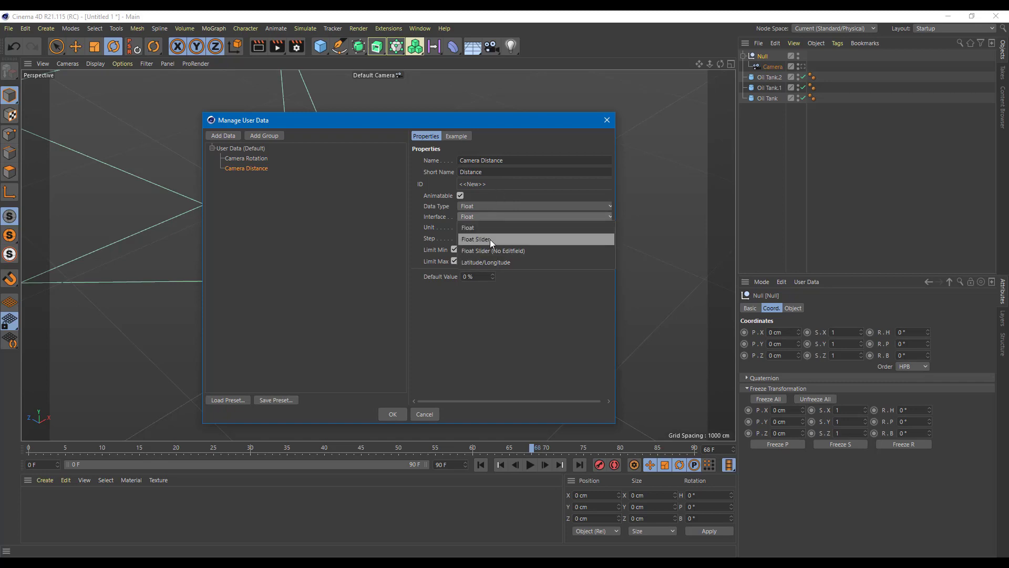
click(489, 239)
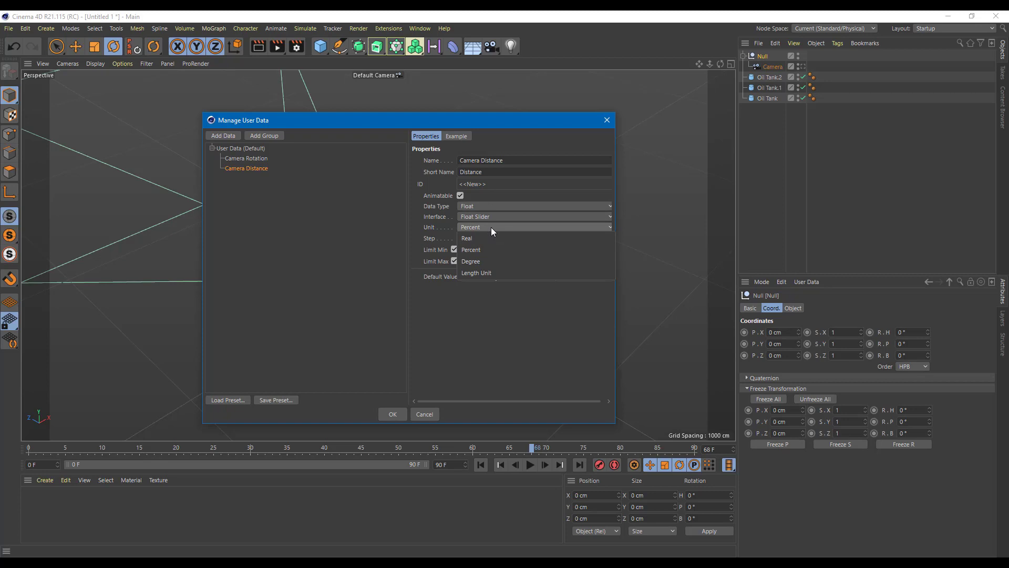
click(491, 227)
click(489, 238)
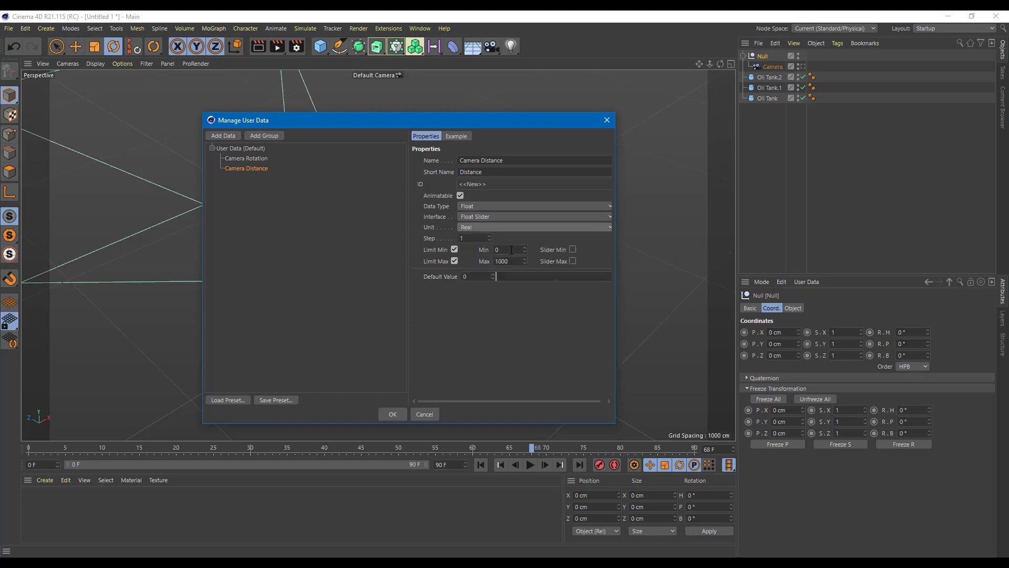
Step: Limit the Camera Distance entry to a range of -3000 to 3000 and accept the user data
click(511, 250)
text(-1)
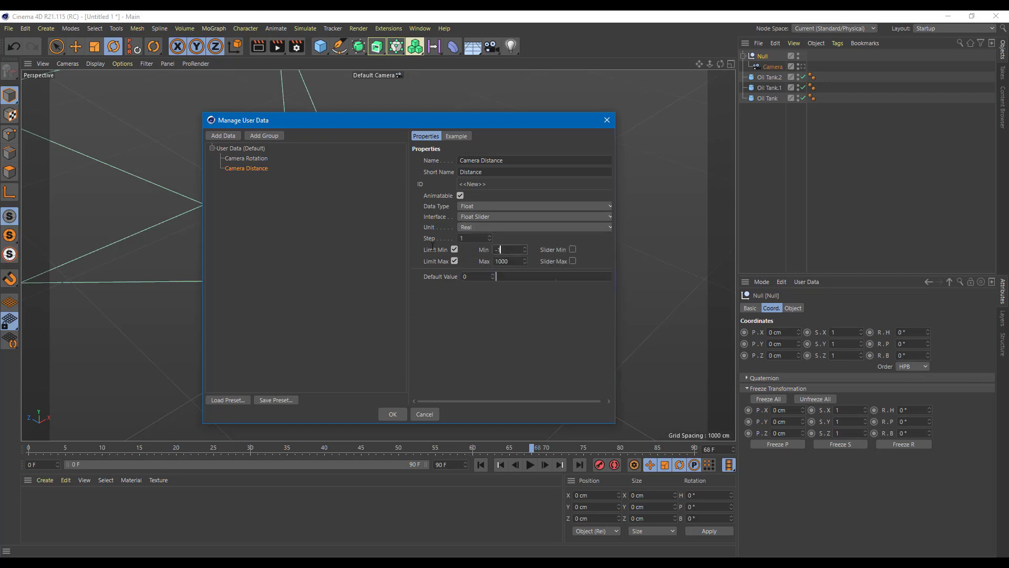
key(BackSpace)
text(3000)
click(516, 259)
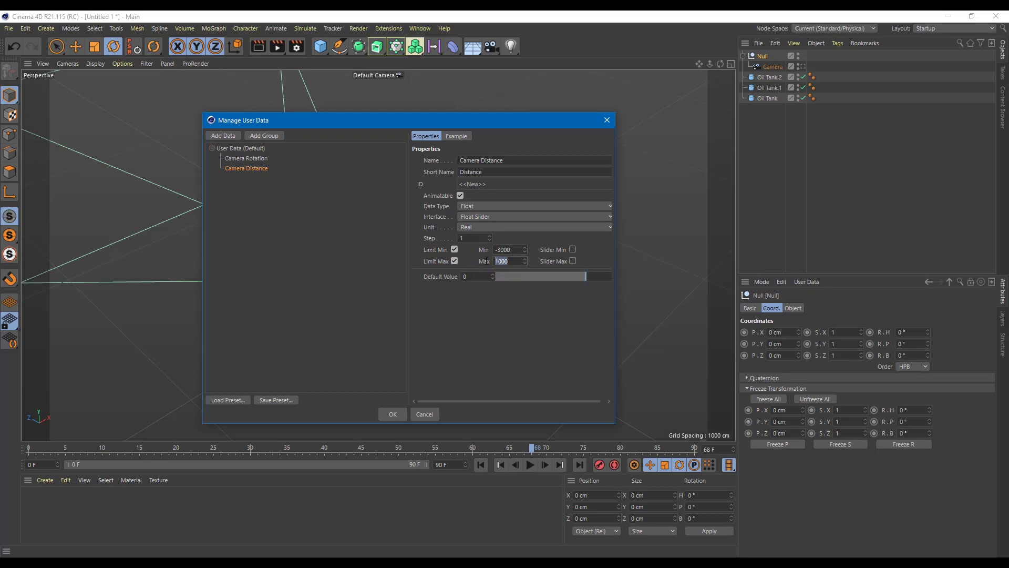
text(3000)
key(Return)
click(393, 414)
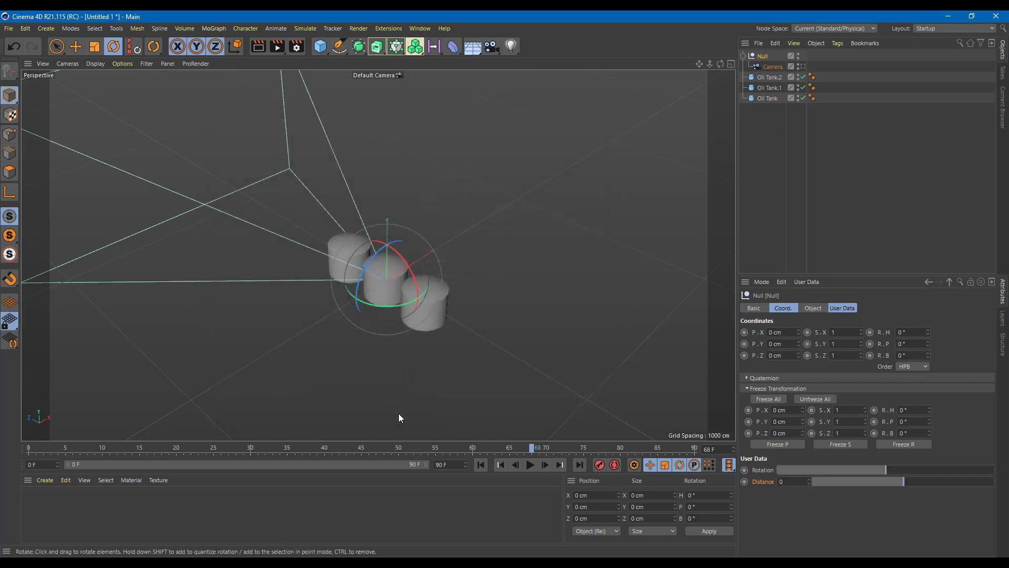
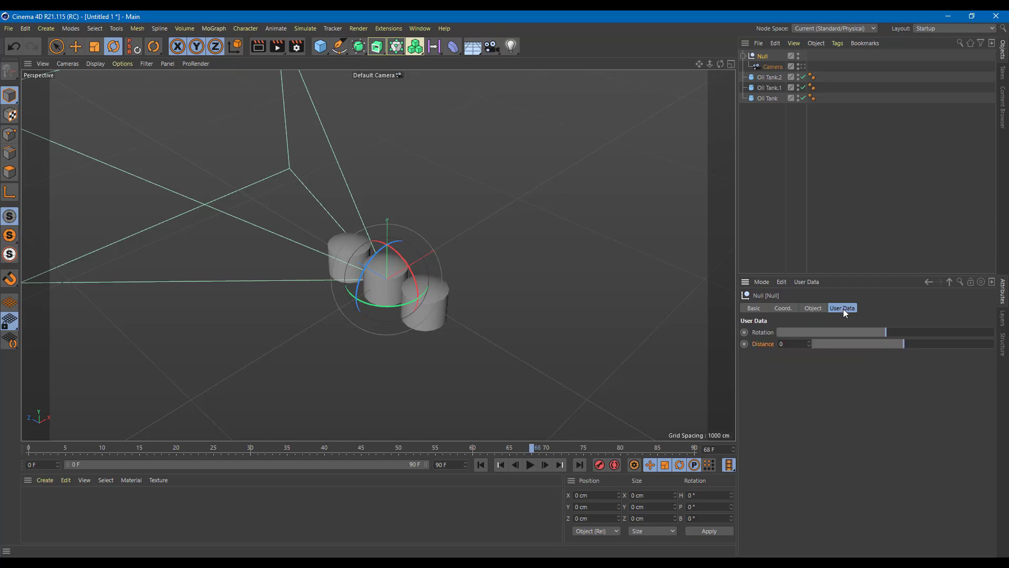
Step: Reopen the null's user data manager and change the Camera Rotation entry's interface to Float Slider
click(810, 282)
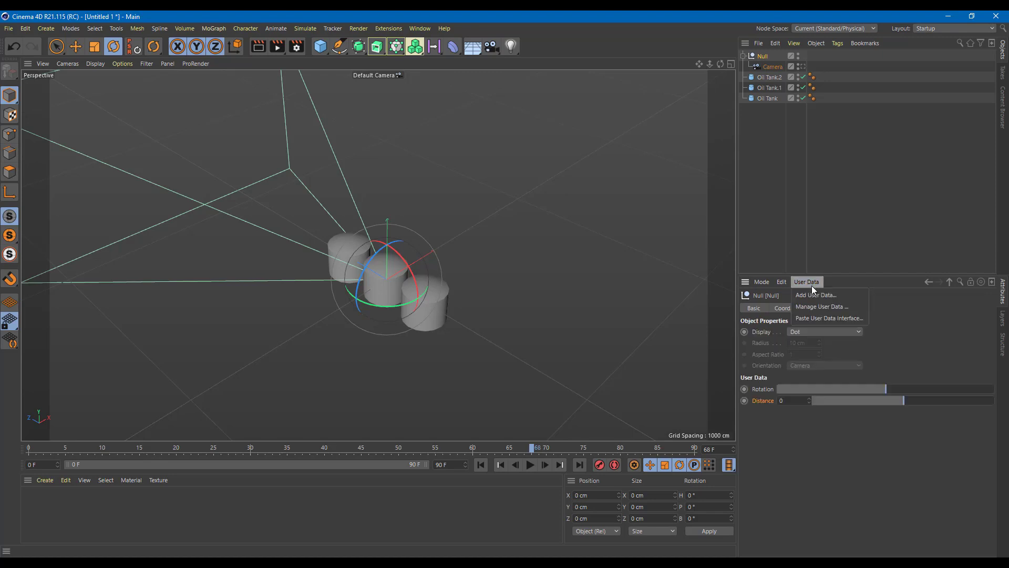
click(821, 307)
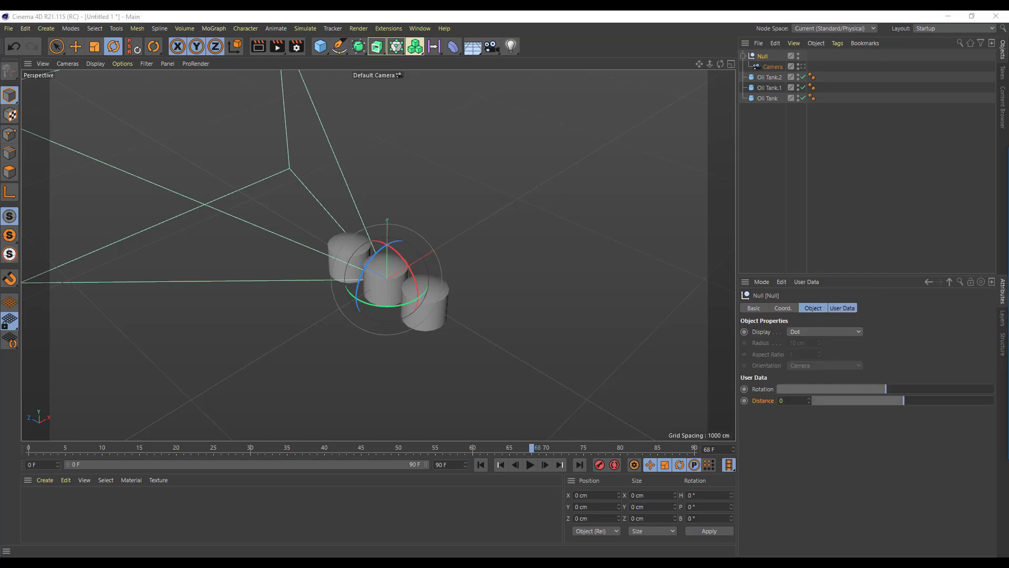
drag(993, 165, 351, 148)
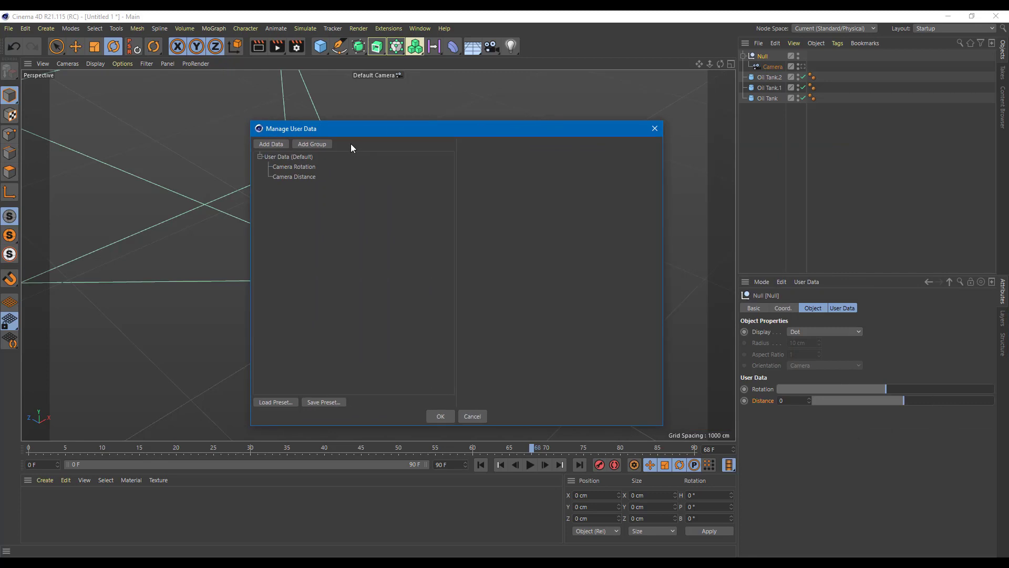
click(295, 167)
click(535, 225)
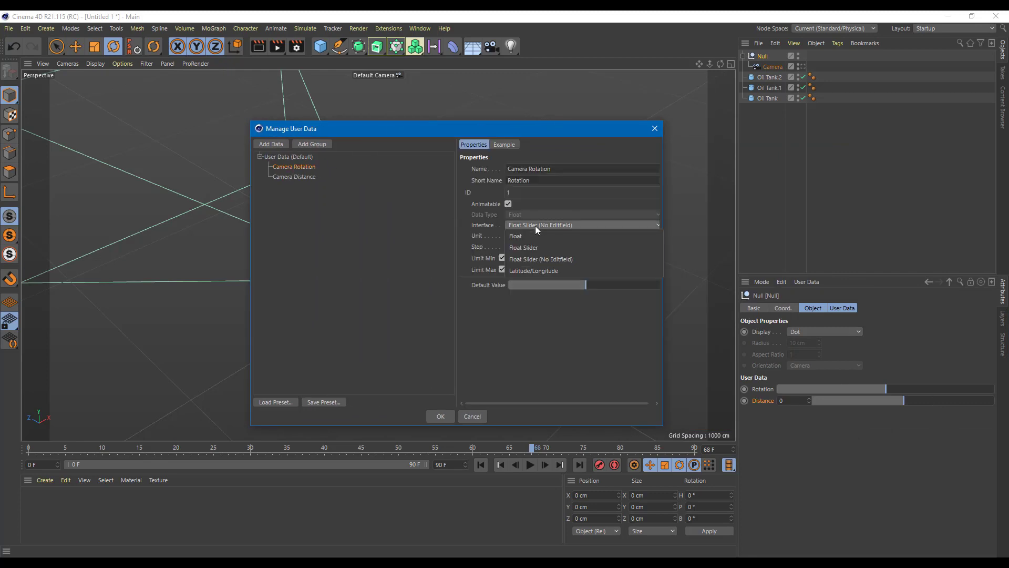
click(526, 244)
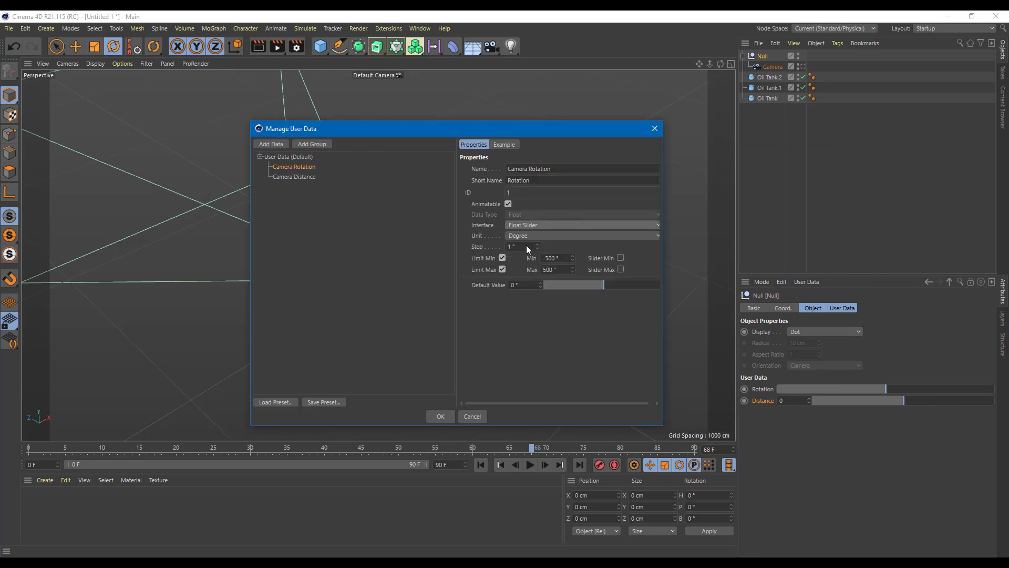
click(441, 416)
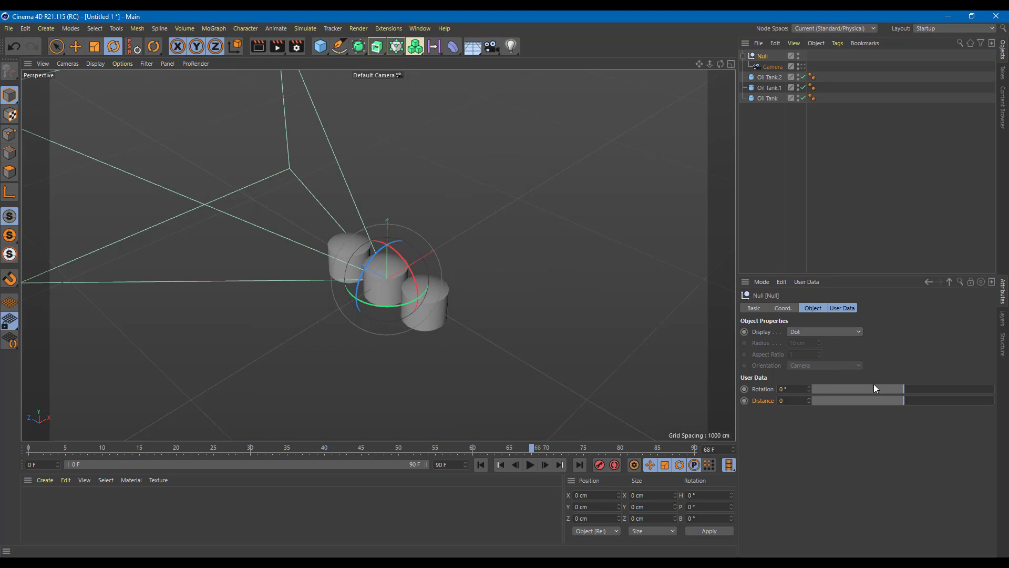
Step: Try lowering the null's Rotation user data value with its slider, and undo the change
drag(900, 388, 841, 390)
key(ctrl+z)
Step: Add an XPresso tag to the null and place the null as an enlarged node in the tag's node graph
right_click(764, 56)
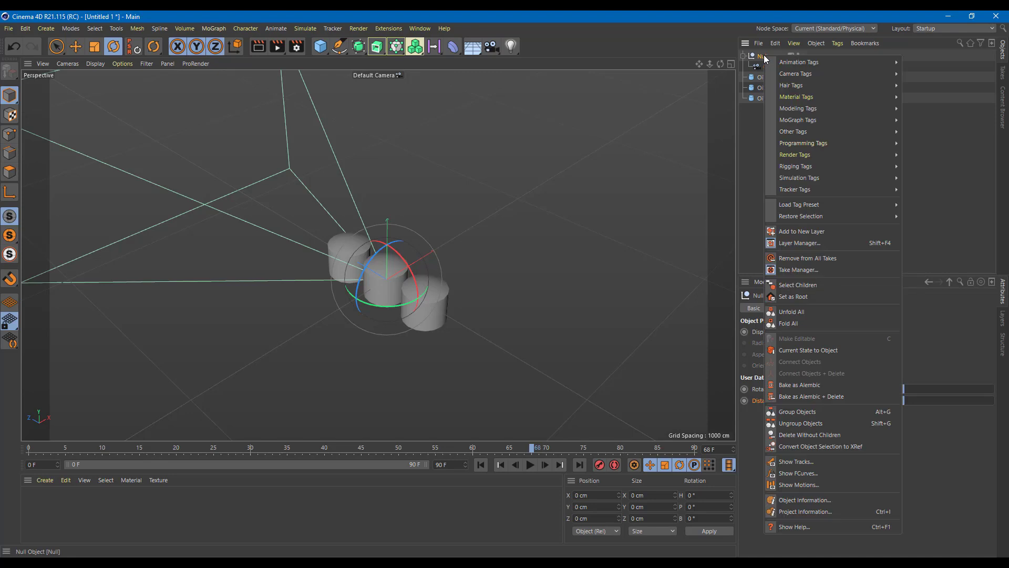
mouse_move(798, 146)
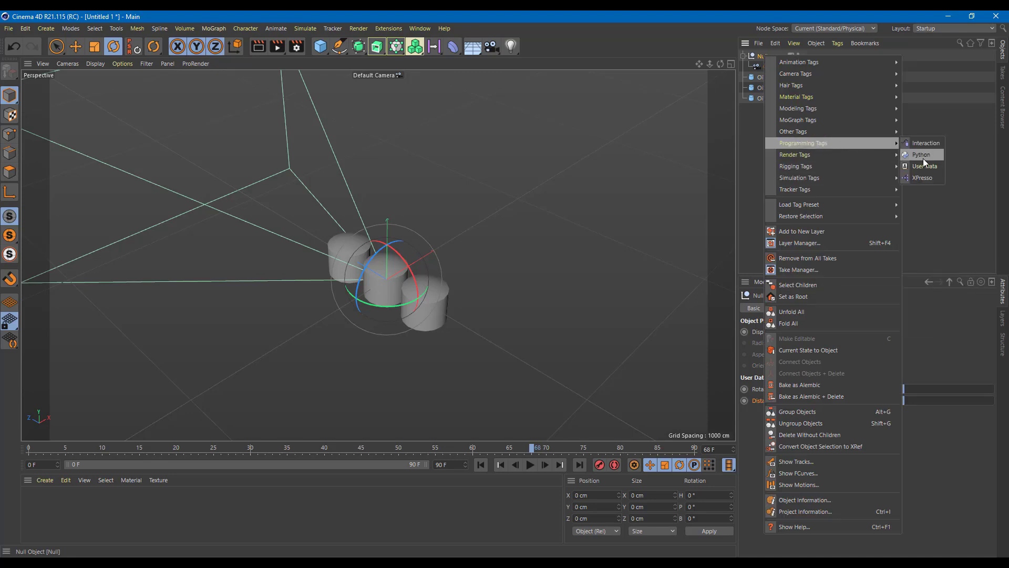
click(925, 180)
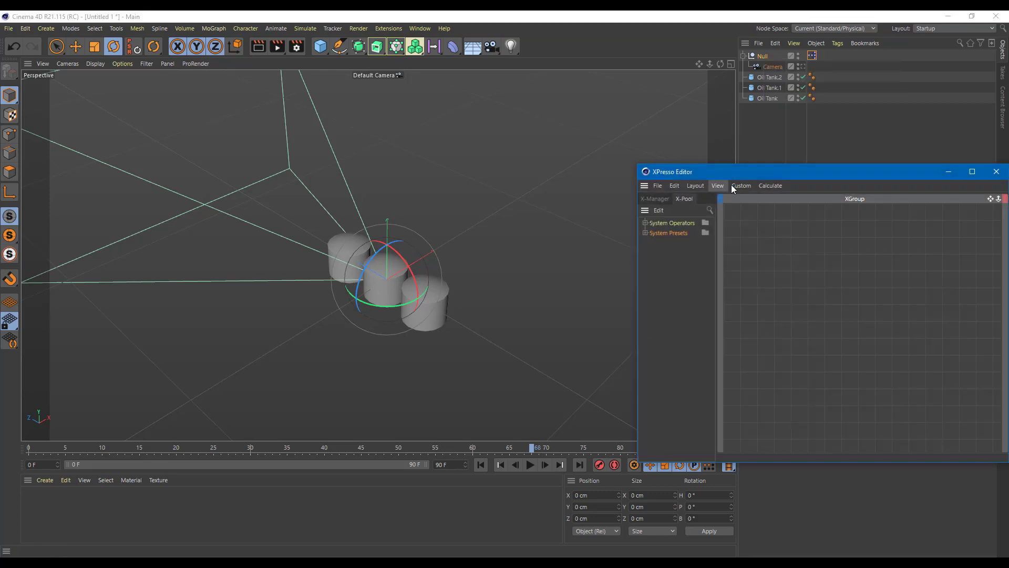
drag(749, 170, 241, 121)
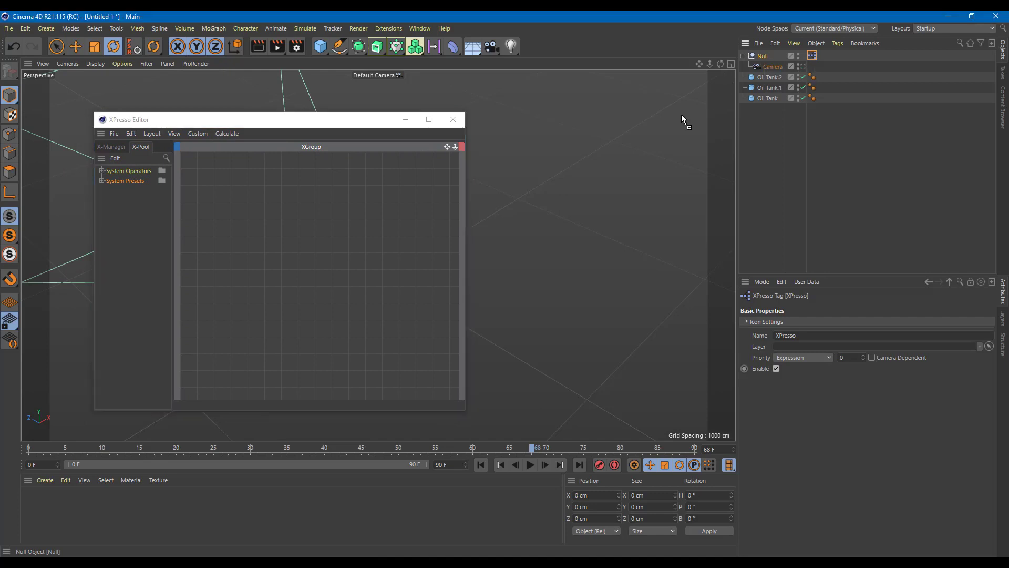
drag(308, 243, 263, 250)
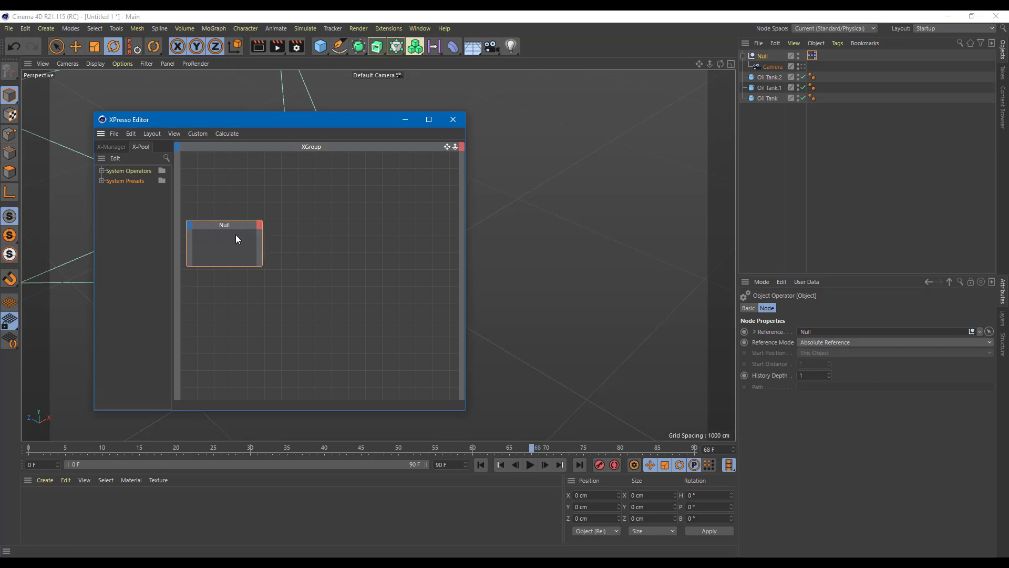
Step: Add Camera Distance and Camera Rotation user data output ports to the Null node
click(259, 225)
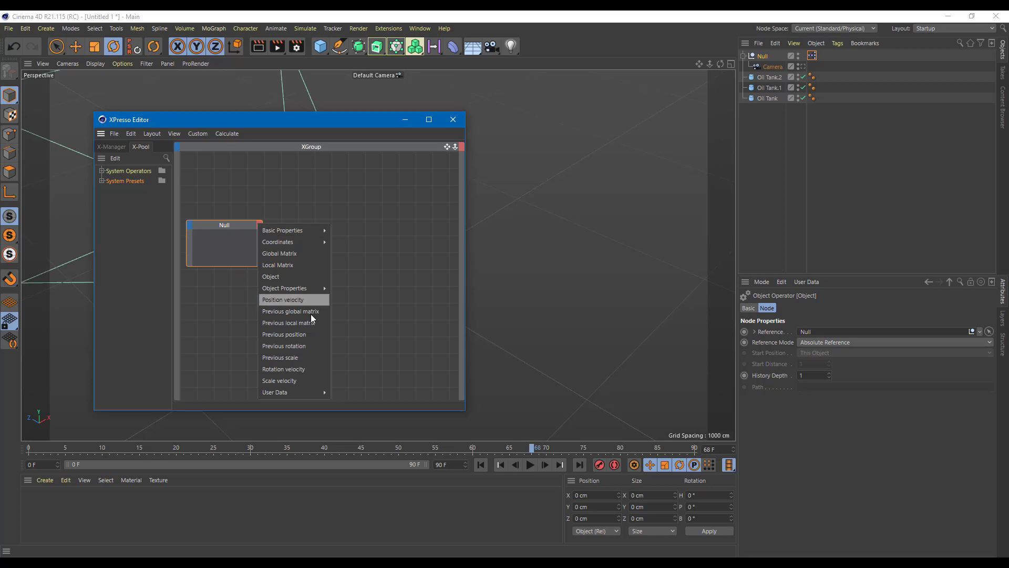
mouse_move(291, 394)
click(370, 392)
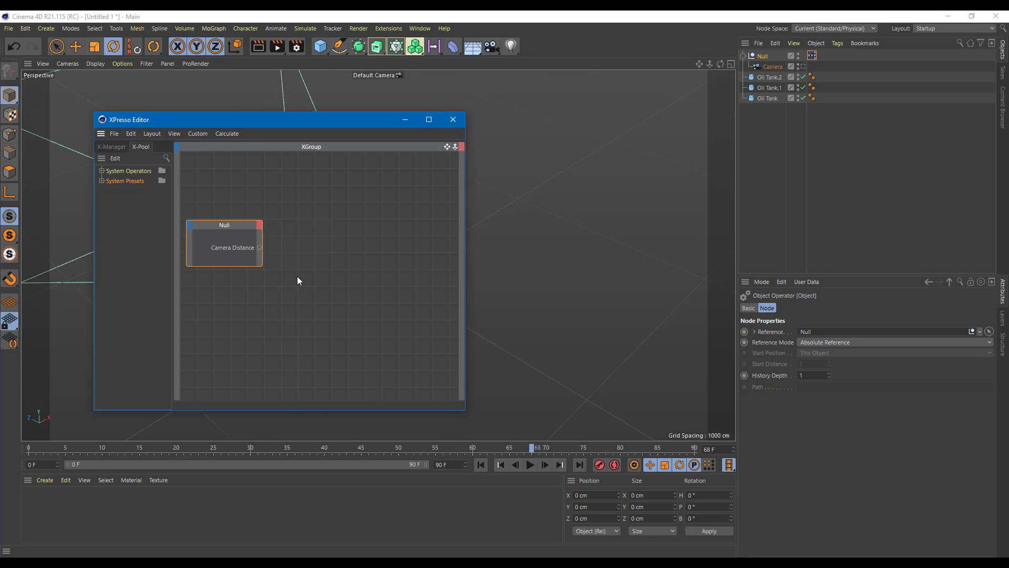
click(259, 224)
mouse_move(298, 394)
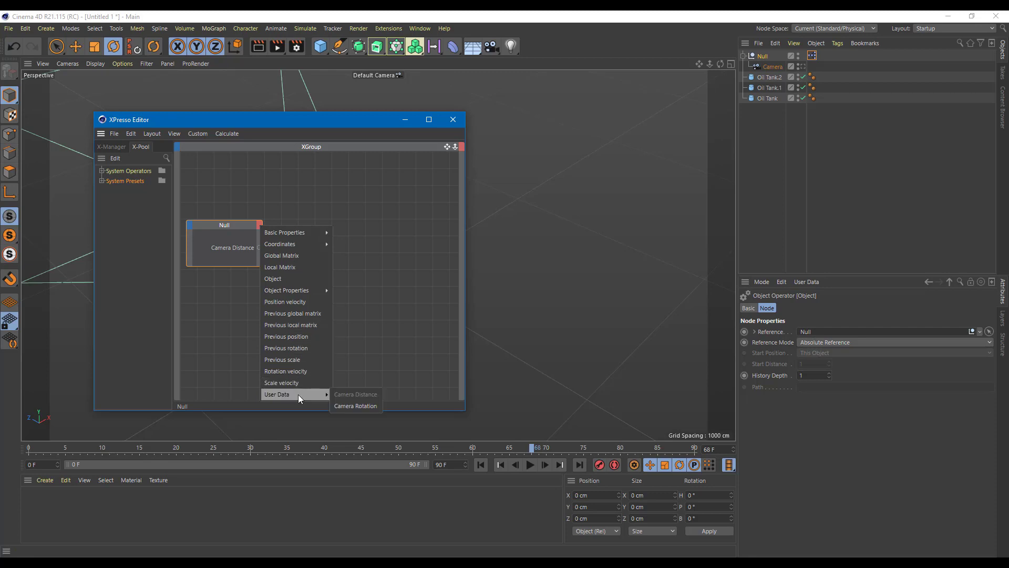
click(368, 405)
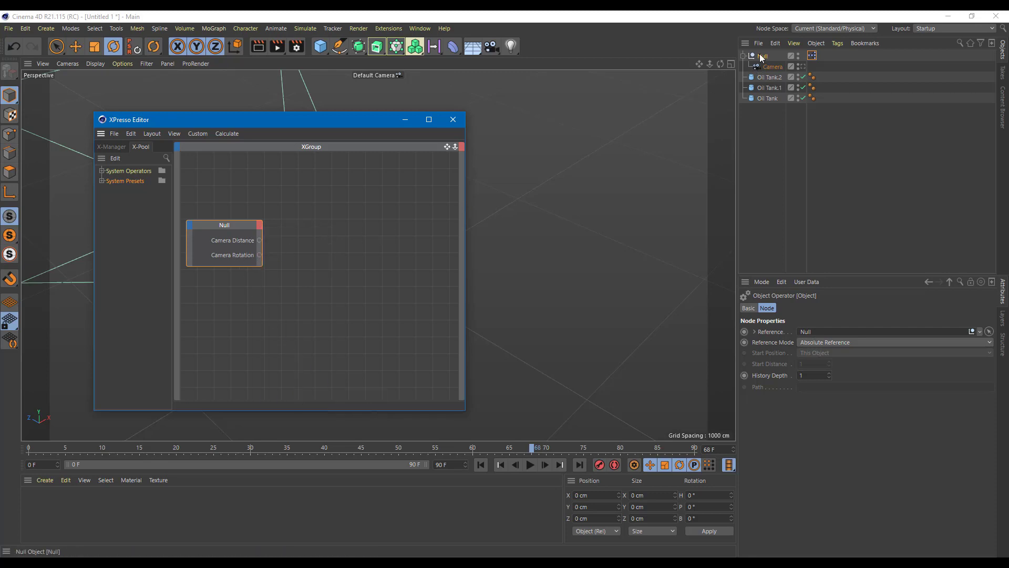
Step: Add a second Null node and a Camera node to the XPresso graph beside the first Null node
drag(763, 58, 354, 210)
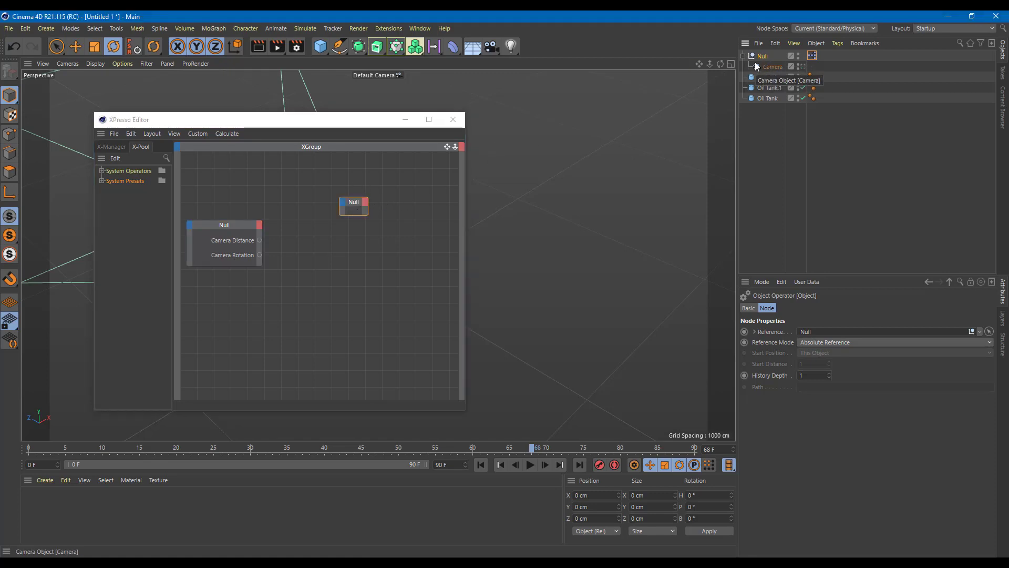
drag(763, 65, 348, 269)
drag(347, 121, 641, 156)
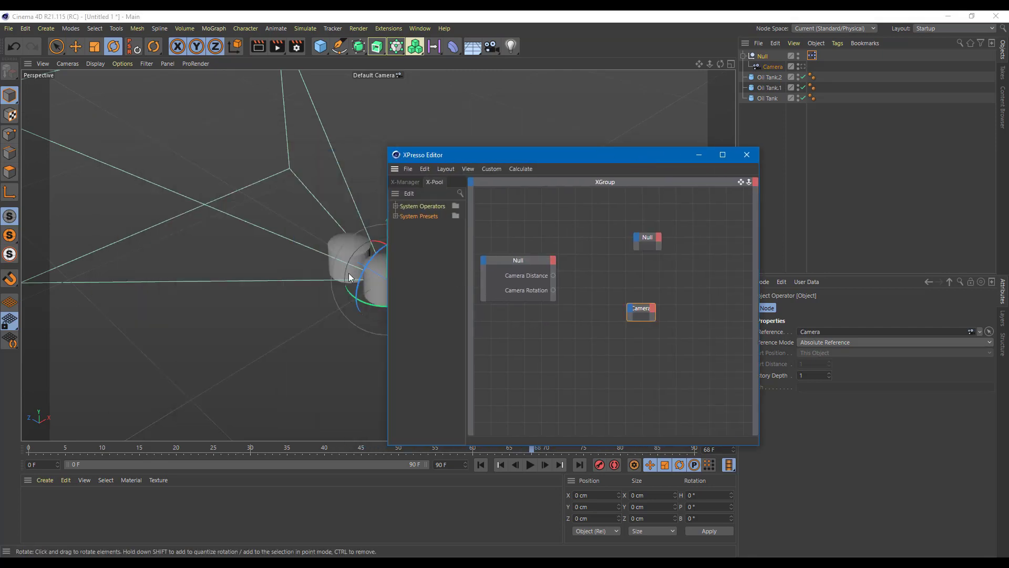
Step: Clear the XPresso Editor from the oil tanks, try rotating the null about its heading axis by about 7°, and undo the rotation
drag(630, 154, 735, 163)
drag(750, 318, 754, 318)
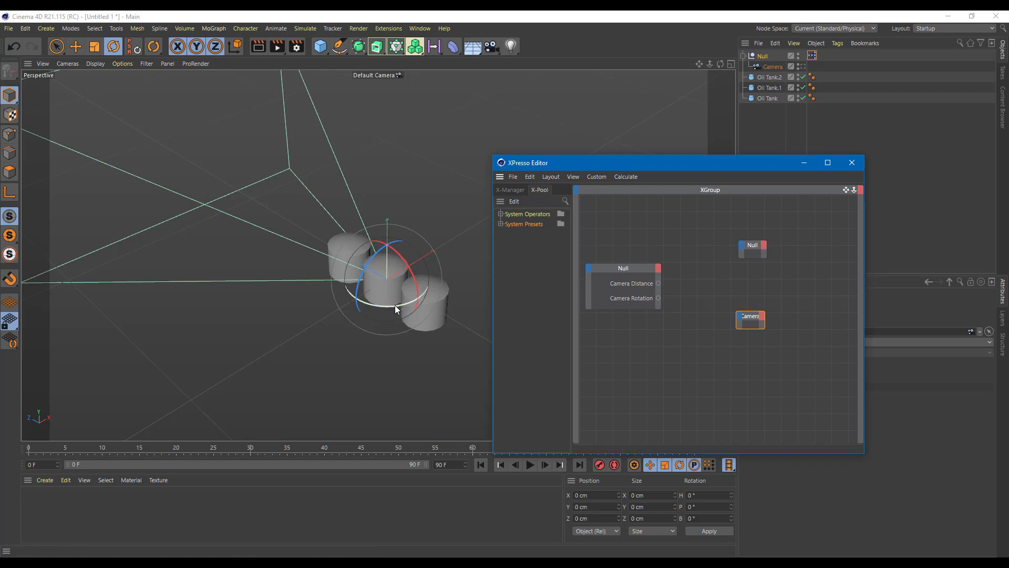
drag(396, 305, 399, 305)
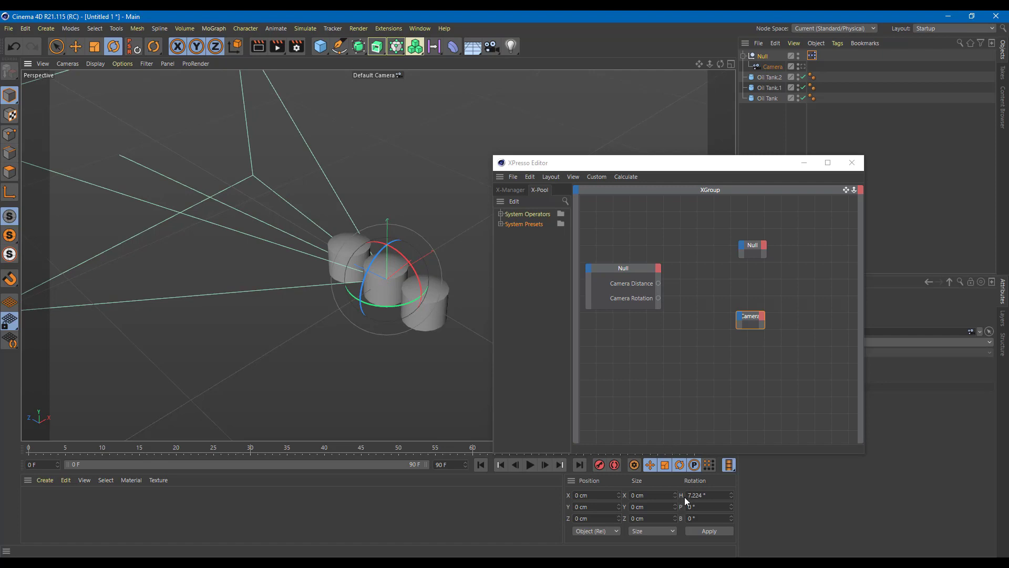
key(ctrl+z)
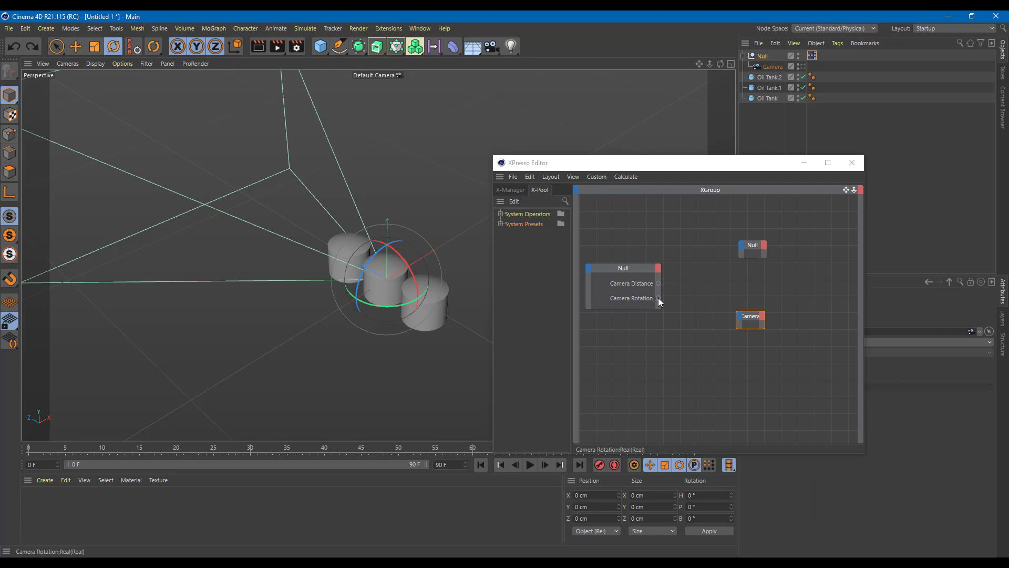
Step: Connect the first Null node's Camera Rotation output to the second Null node's Rotation . H input
drag(658, 297, 742, 249)
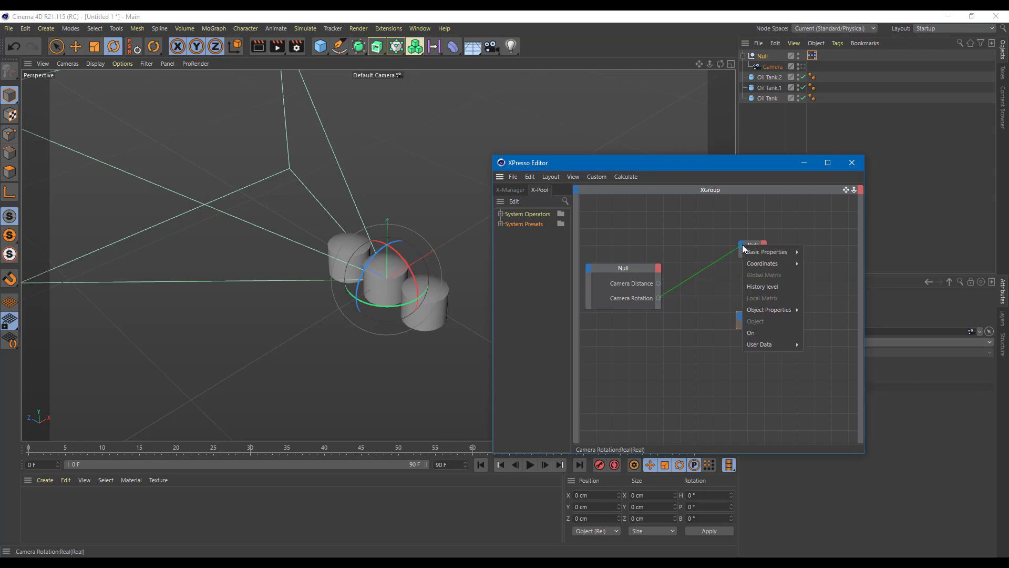
mouse_move(756, 252)
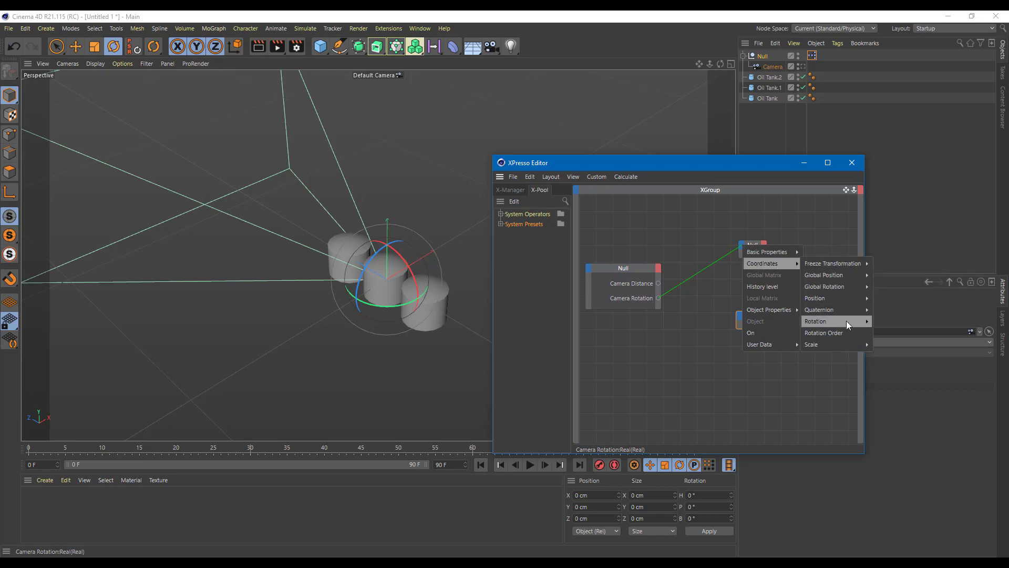
mouse_move(836, 322)
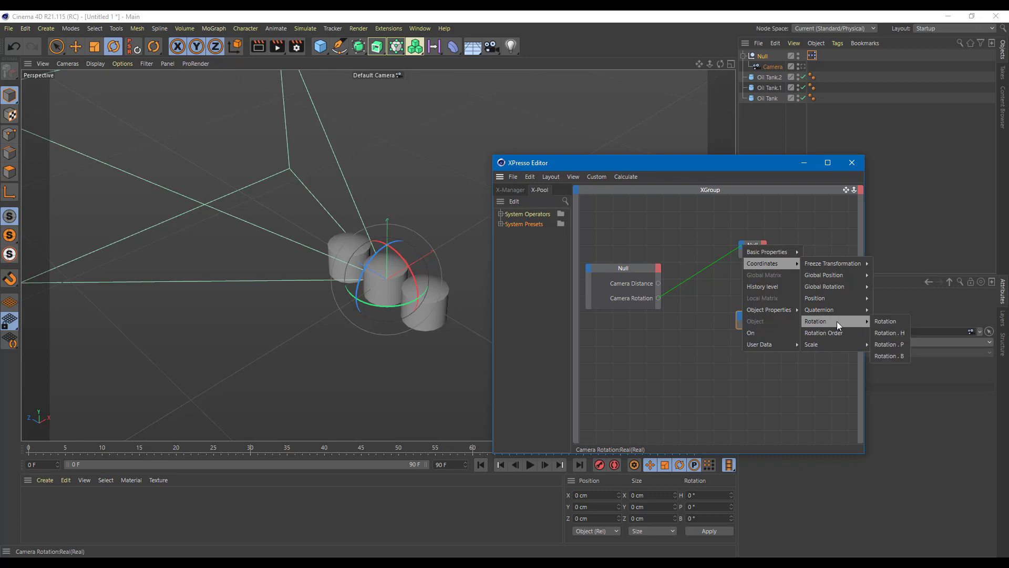
click(897, 333)
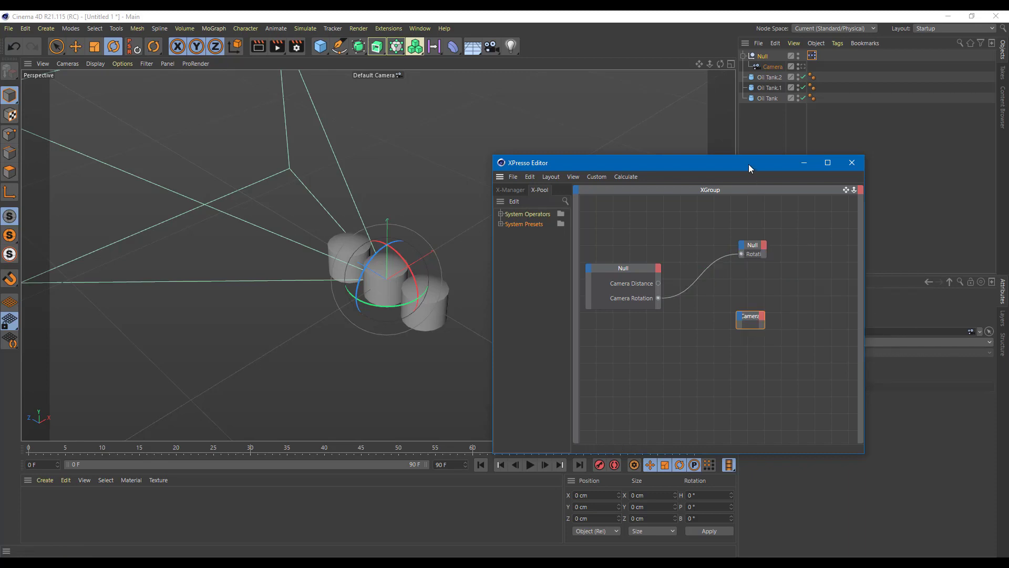
Step: Test the null's Rotation user data slider at -118°, and undo the change
drag(748, 164, 432, 167)
click(773, 57)
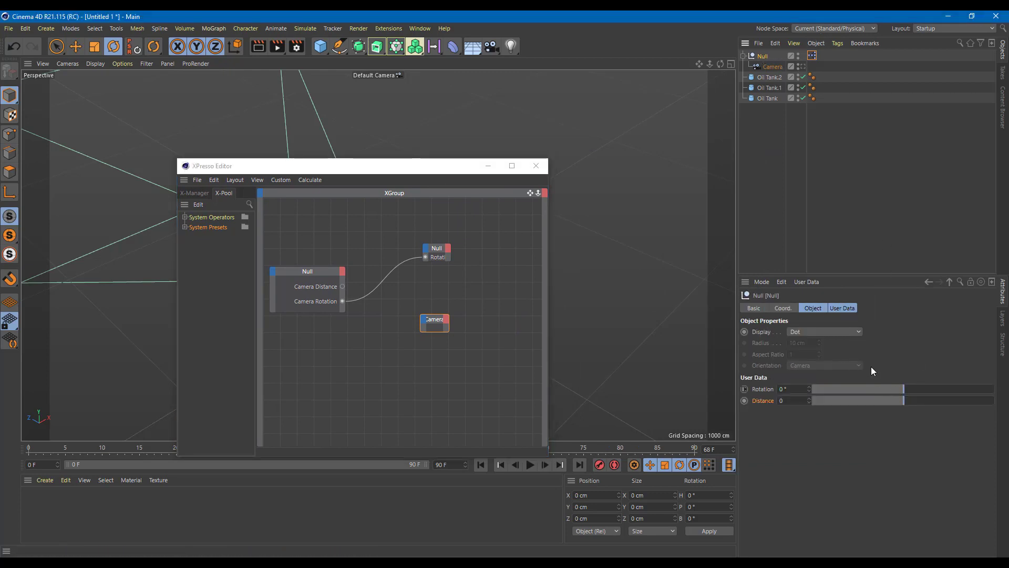
drag(887, 389, 882, 389)
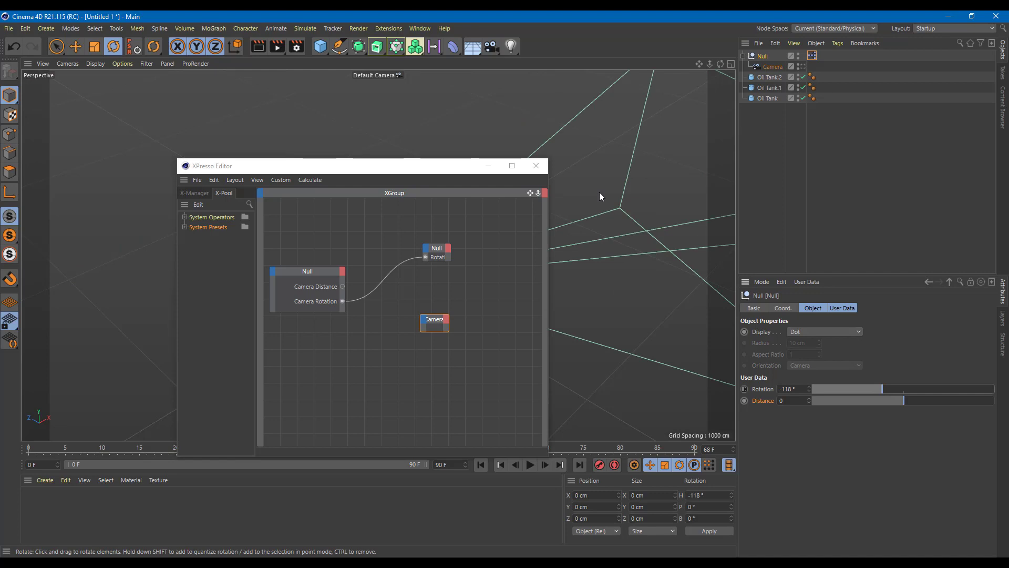
key(ctrl+z)
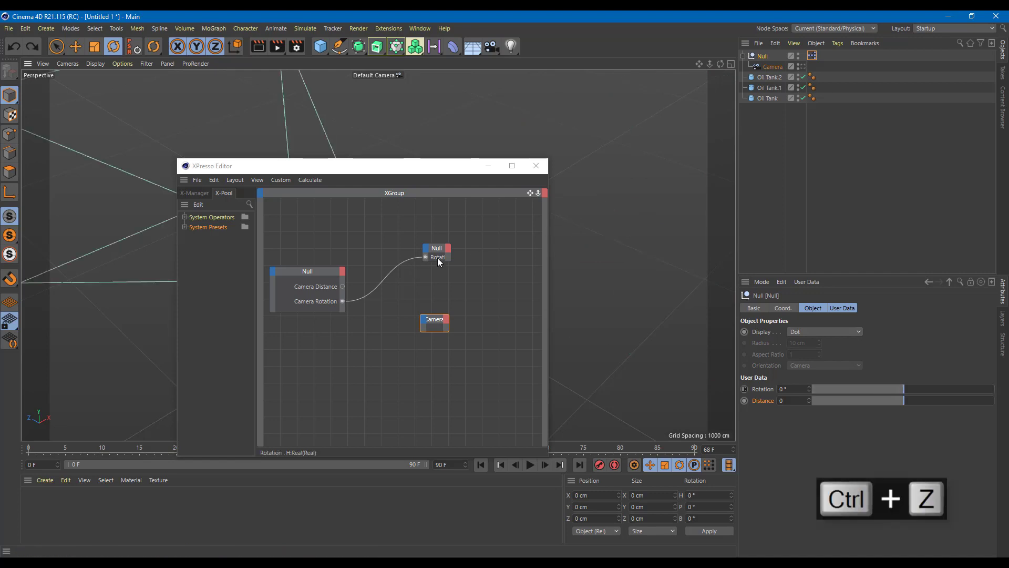
Step: Try moving the camera along its Z axis to about -330 cm, and undo the move
drag(432, 164, 804, 161)
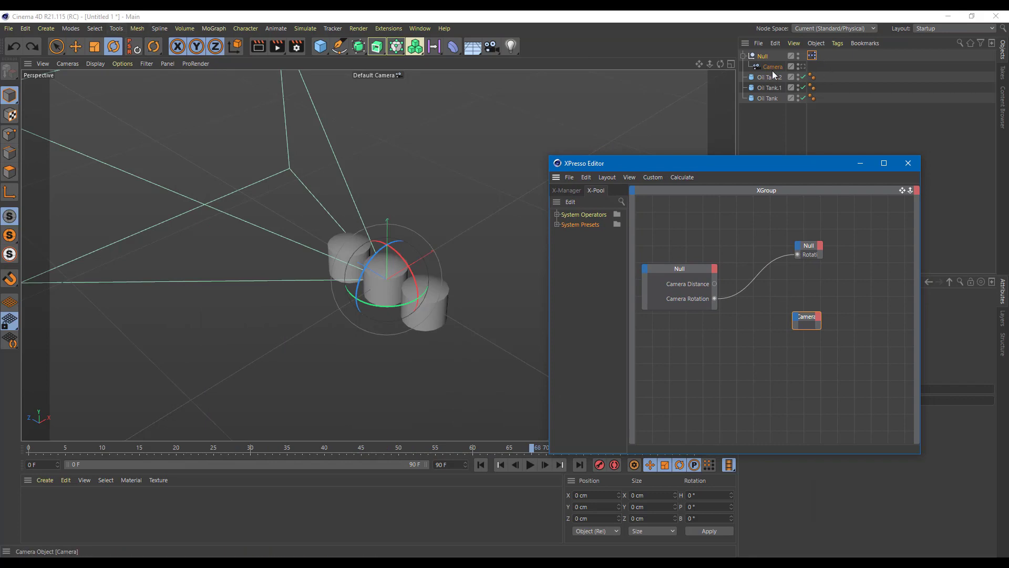
click(772, 68)
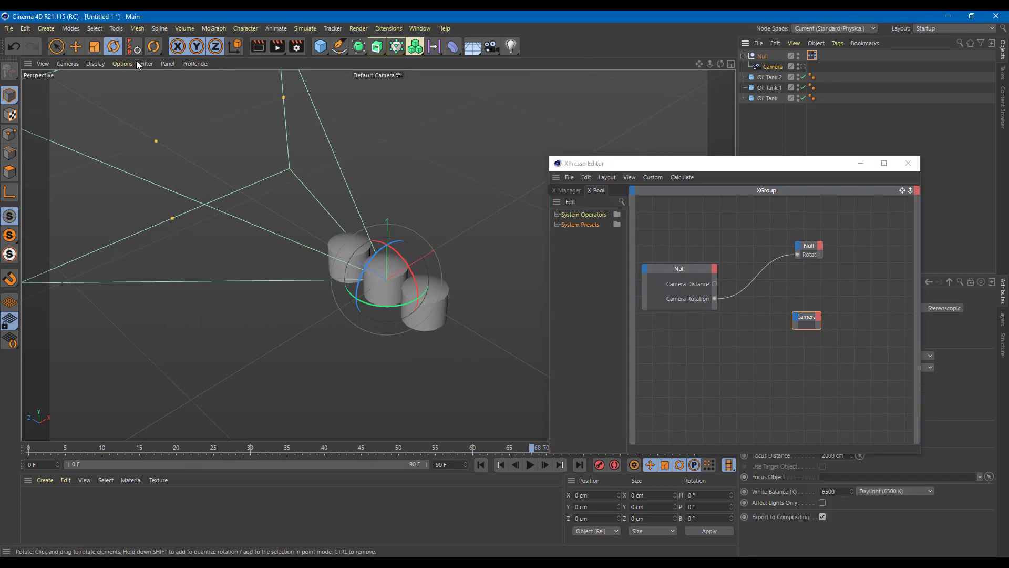
click(76, 47)
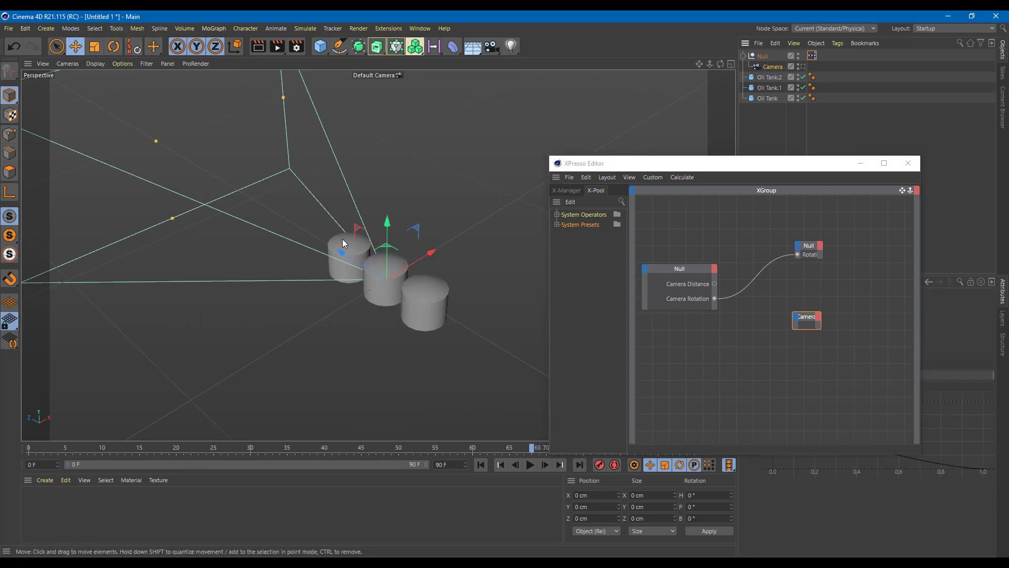
drag(342, 253, 395, 290)
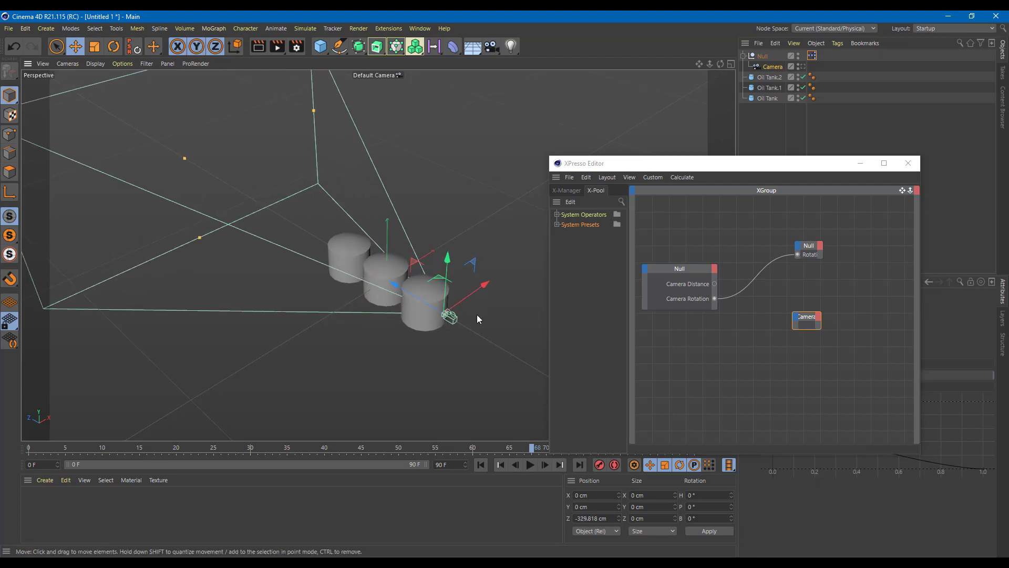
key(ctrl+z)
Step: Connect the Null node's Camera Distance output to the Camera node's Position . Z input
drag(739, 159, 405, 149)
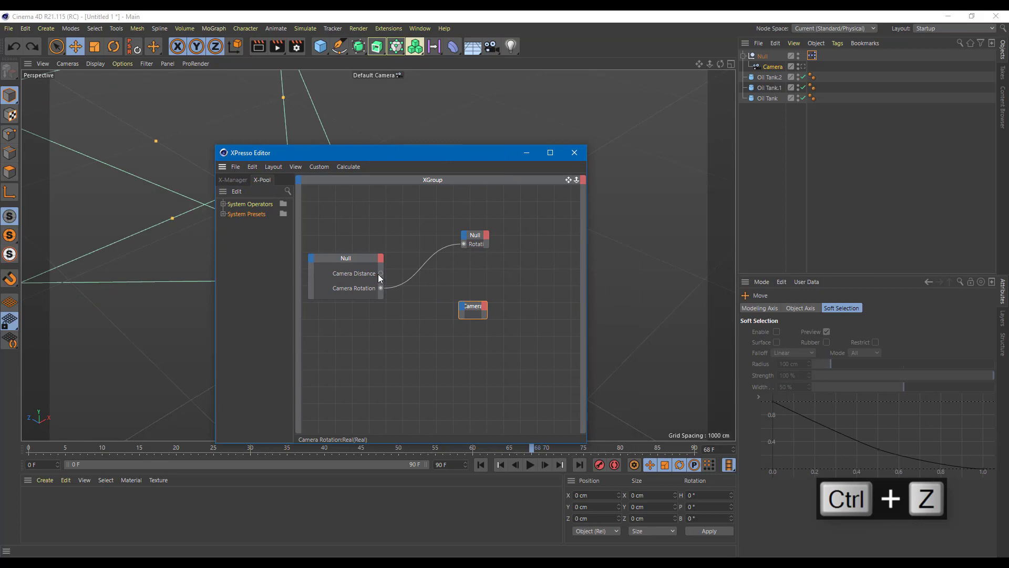
drag(380, 274, 462, 308)
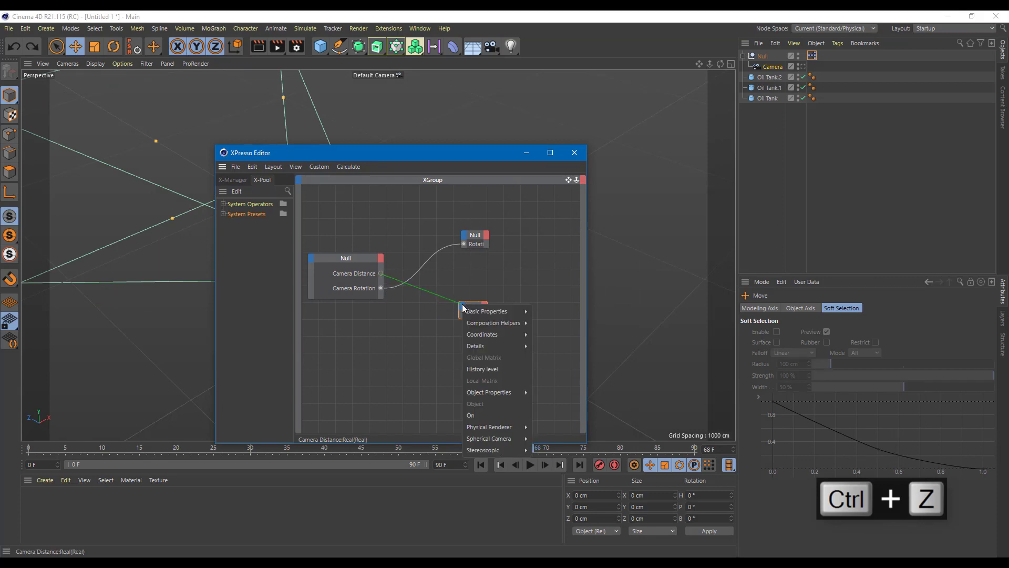
mouse_move(502, 334)
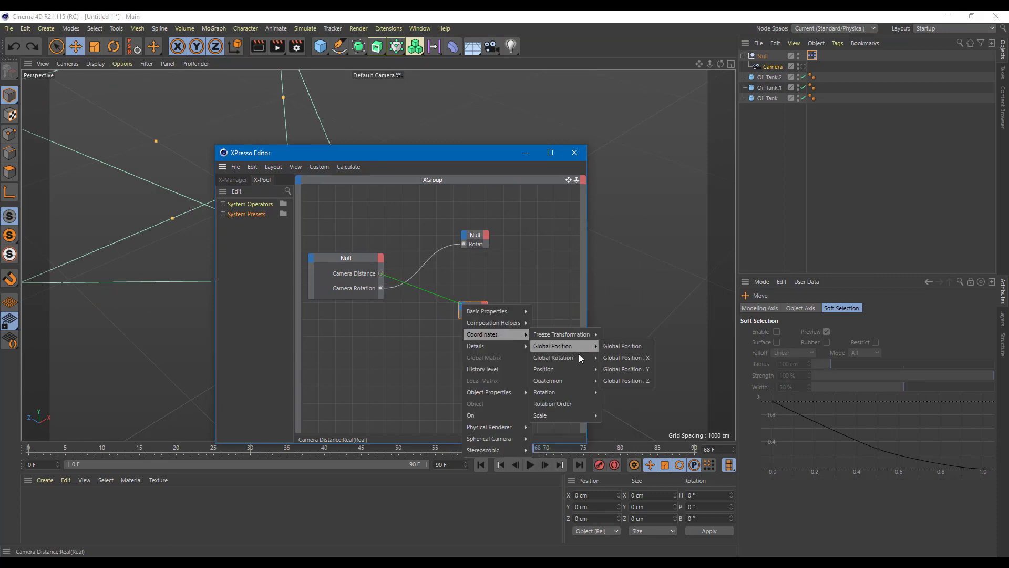
mouse_move(573, 367)
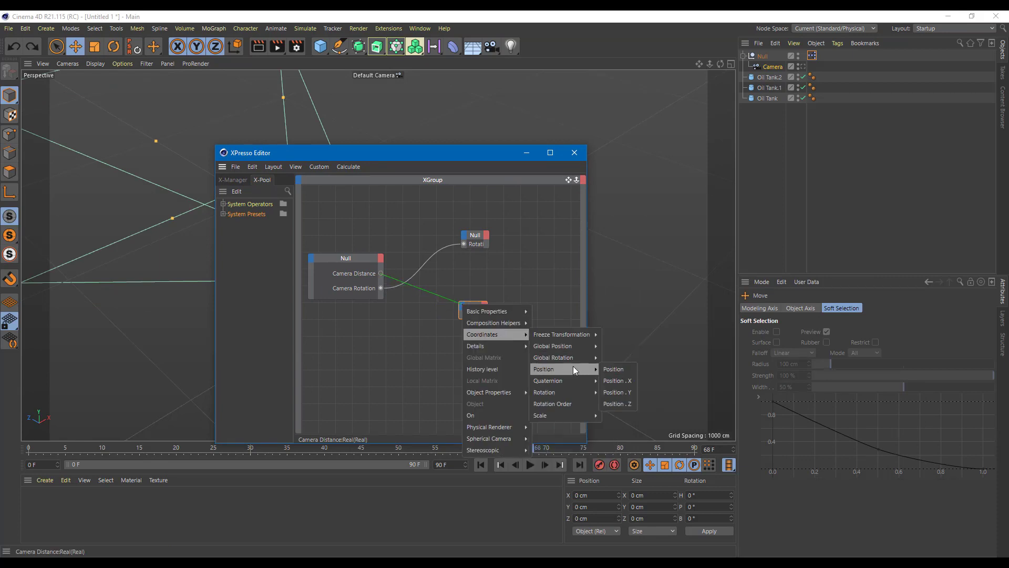
click(623, 404)
Step: Test the null's user data sliders at Rotation -147° and Distance -674, and undo both changes
drag(421, 153, 541, 406)
click(763, 57)
click(763, 58)
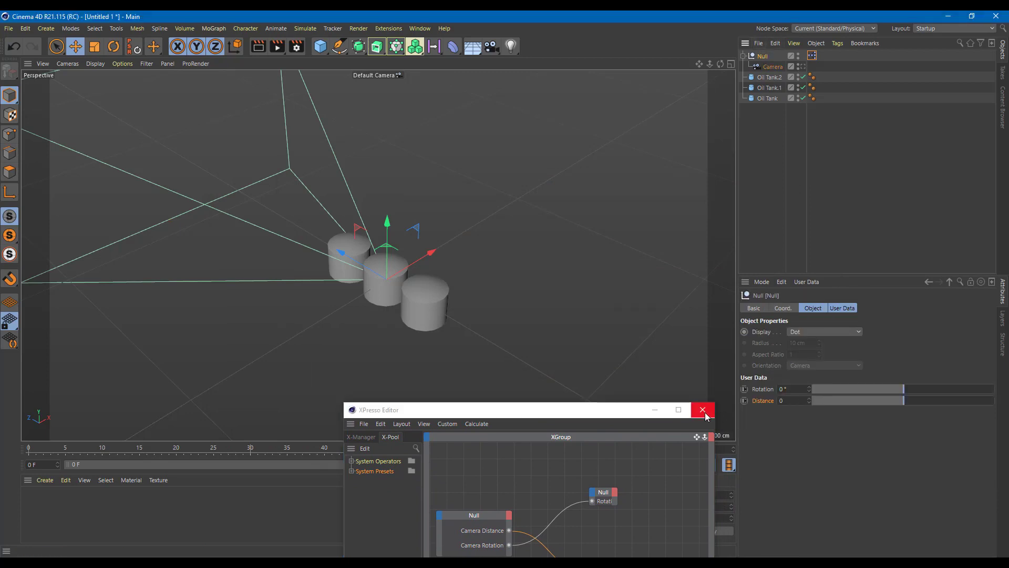
click(646, 410)
drag(897, 387, 838, 405)
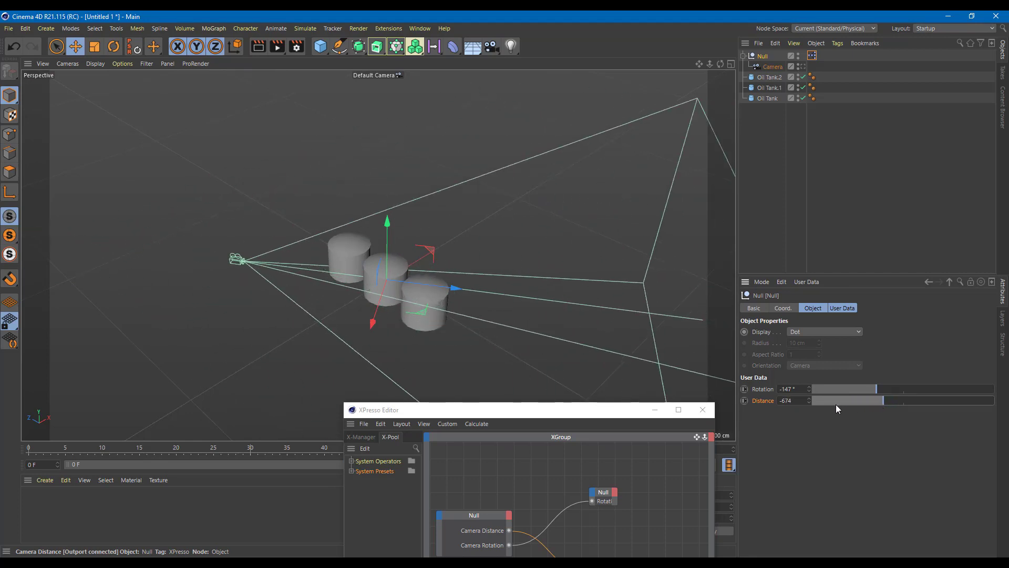
key(ctrl+z)
key(ctrl+z)
Step: Close the XPresso Editor and switch the viewport to look through the rig's camera
click(702, 410)
click(702, 410)
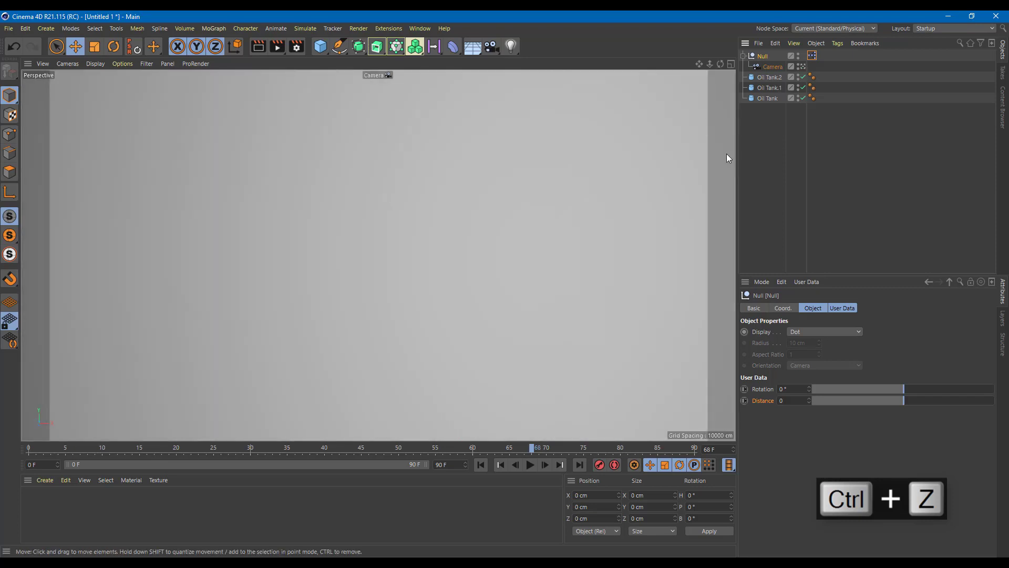
Step: Test the rig through the camera at Distance -1452 and Rotation -130°, and reset both user data values to 0
drag(897, 401, 880, 389)
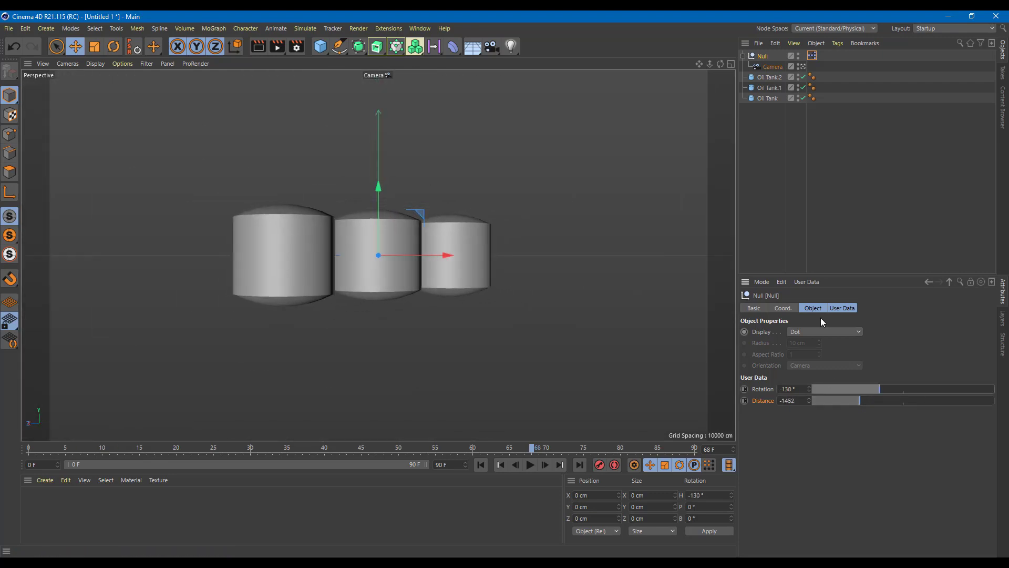
double_click(792, 389)
text(0)
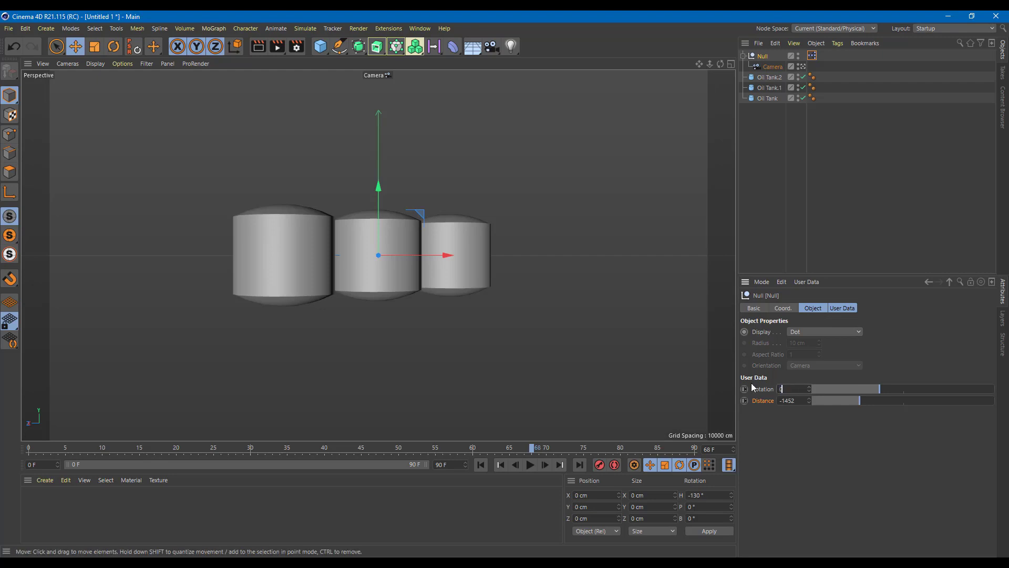
key(Tab)
text(0)
key(Return)
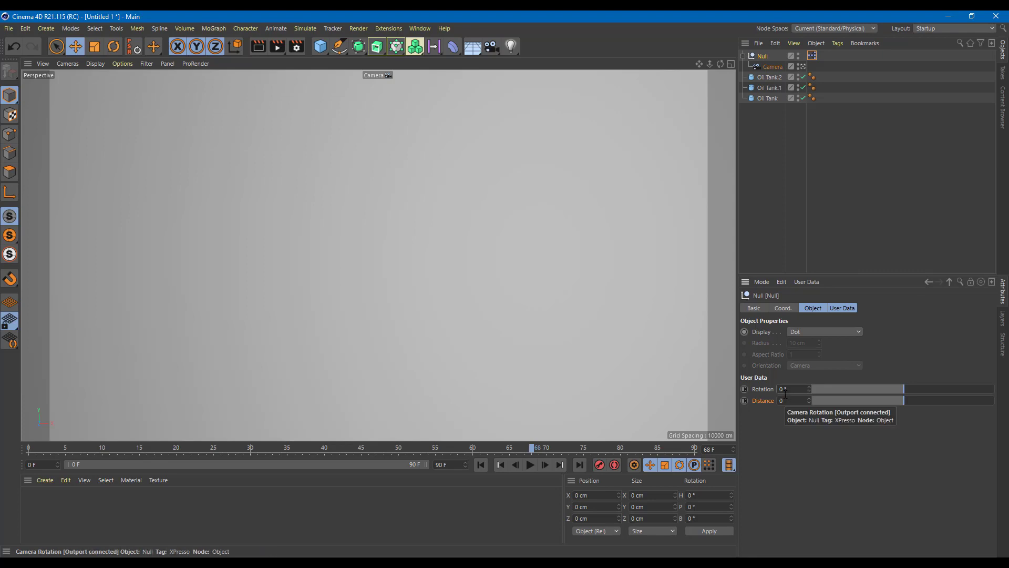
Step: Switch the viewport from the rig's camera back to the default camera view
click(803, 68)
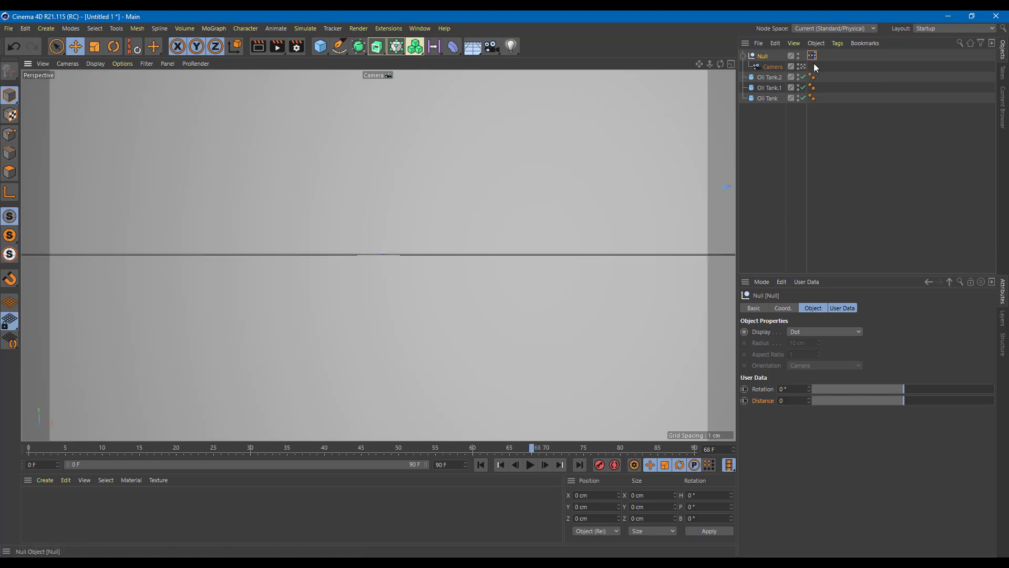
click(803, 66)
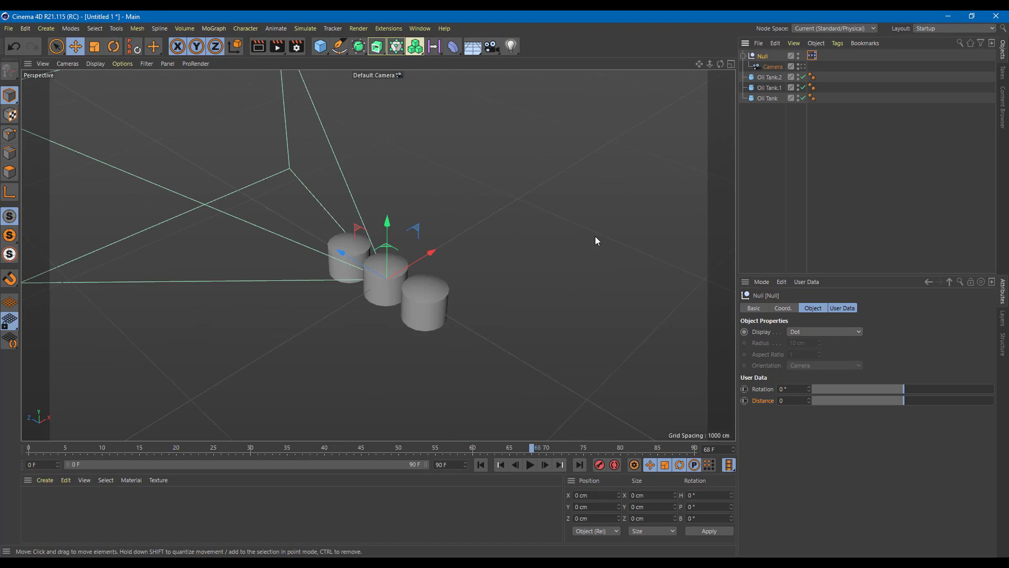
Step: Try pitching the camera to about -17.2° with the Rotate tool at the tanks' center, and undo the rotation
click(772, 67)
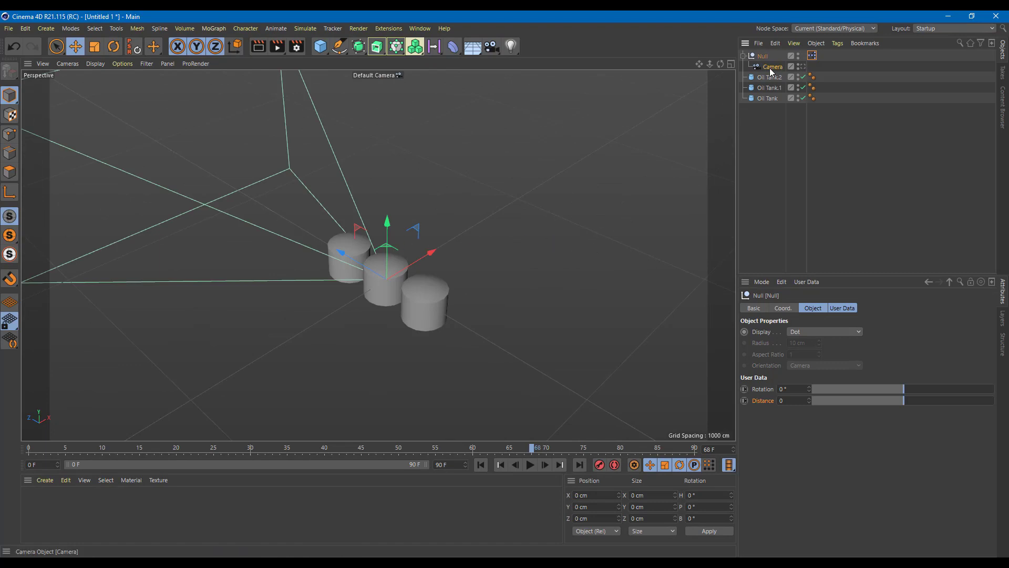
click(113, 46)
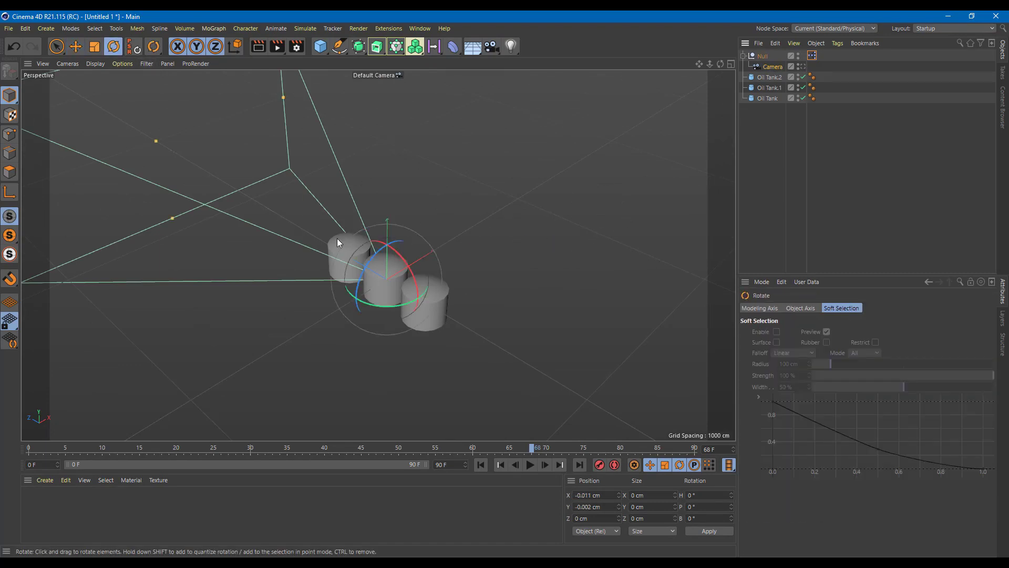
drag(397, 252, 394, 248)
drag(390, 246, 396, 239)
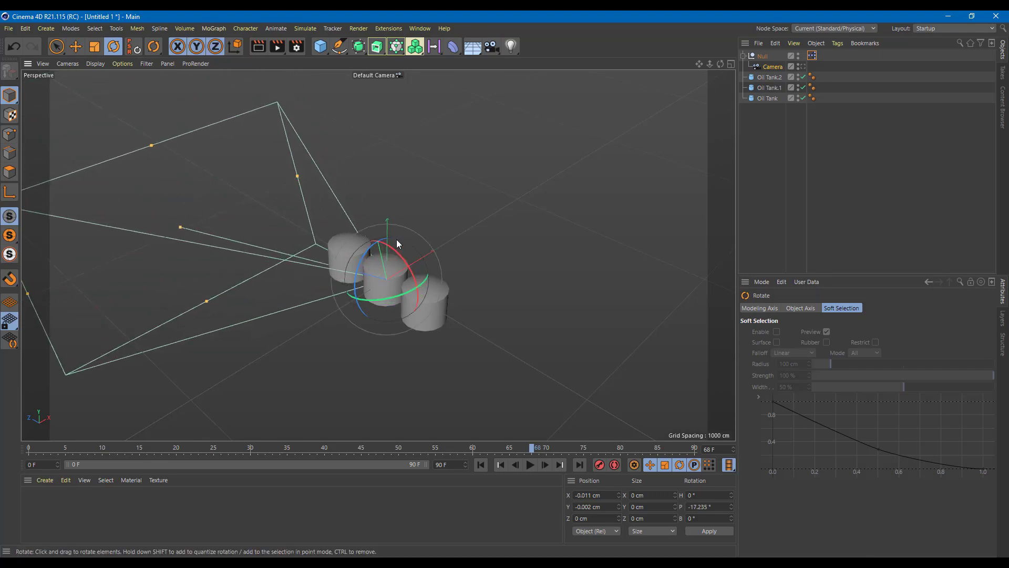
key(ctrl+z)
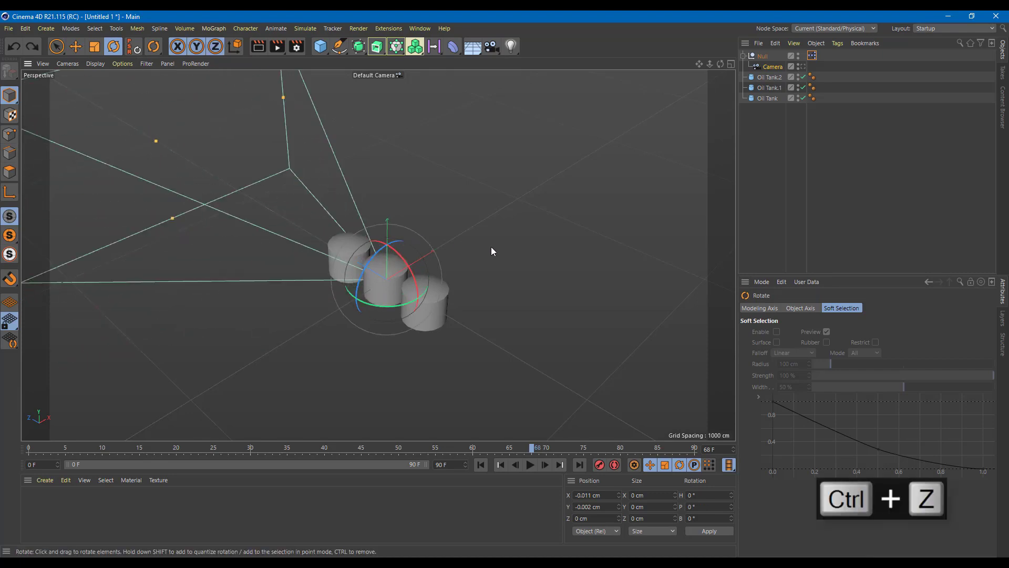
Step: Set the null's Distance user data to about -1176 to pull the camera away from the tanks
click(761, 56)
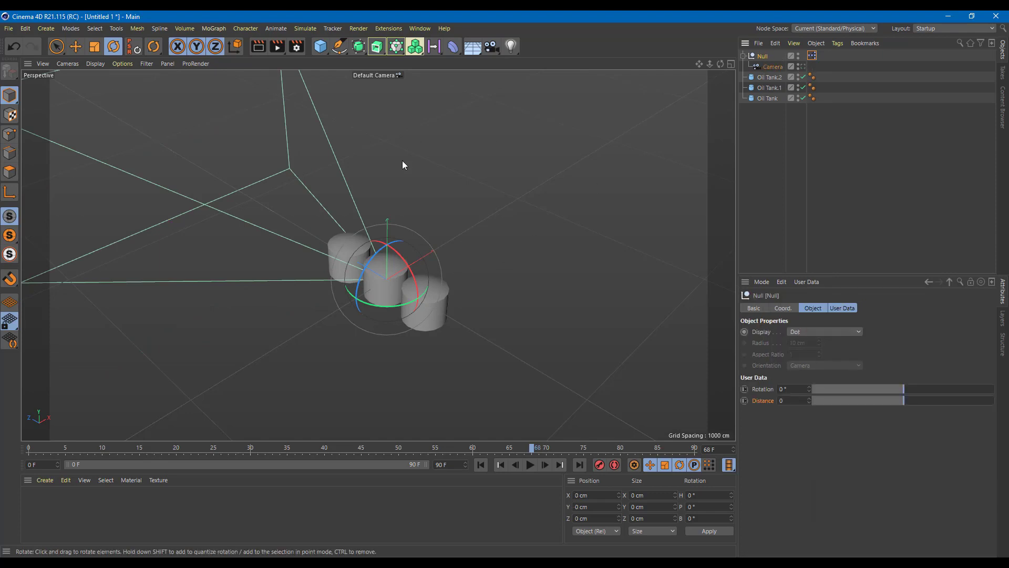
click(779, 66)
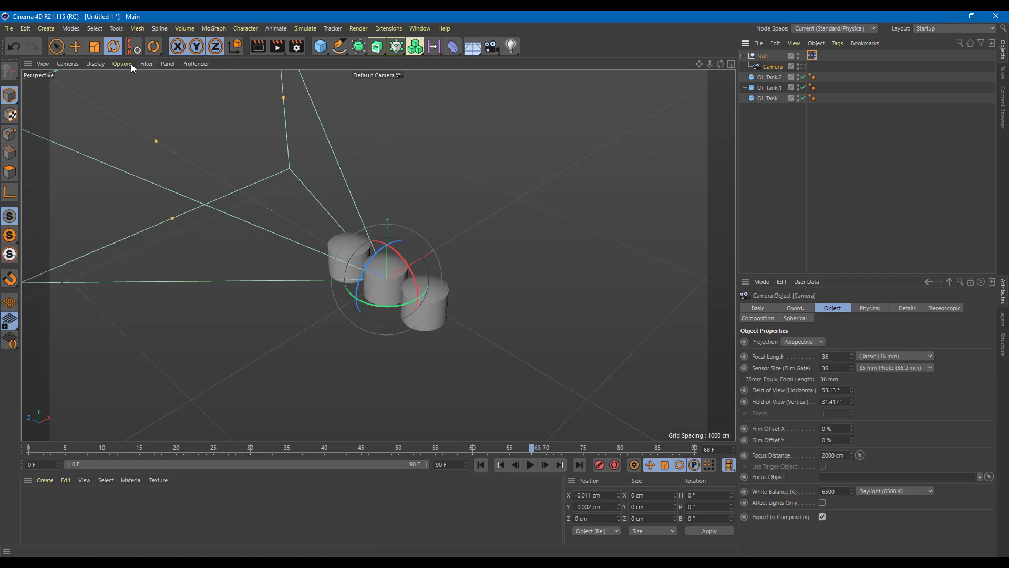
key(e)
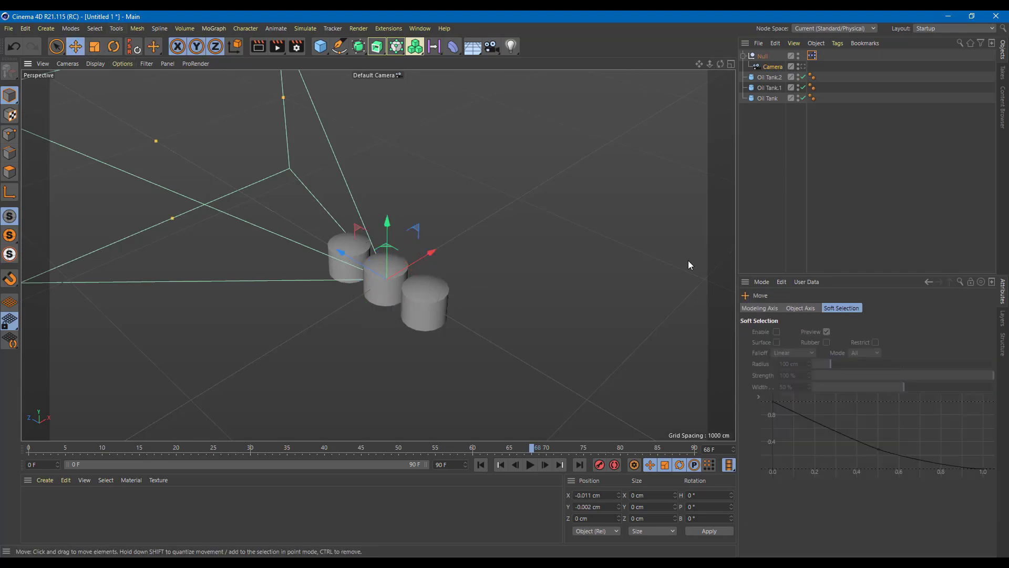
click(765, 56)
drag(888, 400, 919, 401)
Step: Try pitching the pulled-back camera around its own axis with the Rotate tool, undo the rotation, and reselect the camera
click(776, 67)
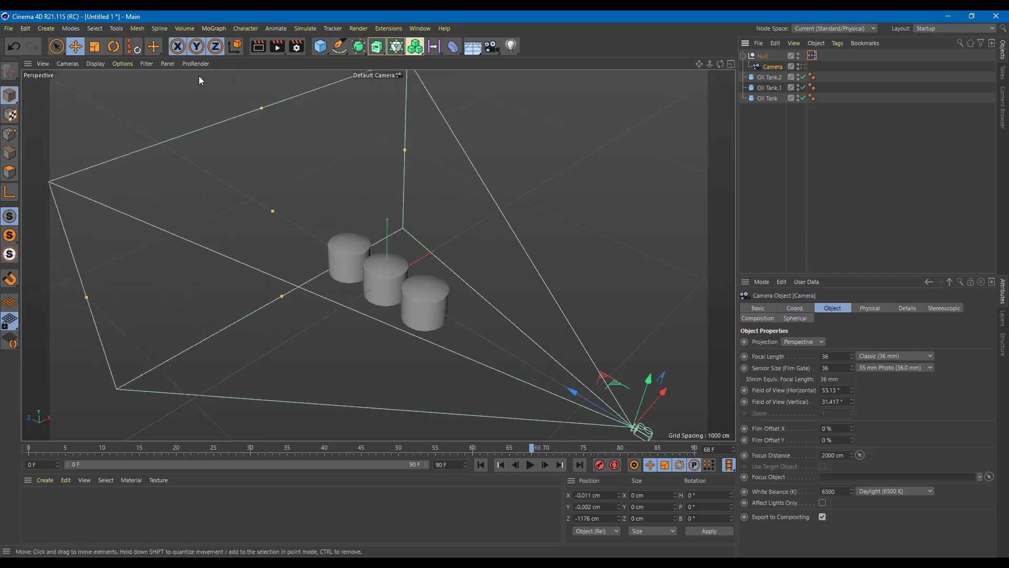
click(113, 47)
drag(632, 394, 617, 389)
key(ctrl+z)
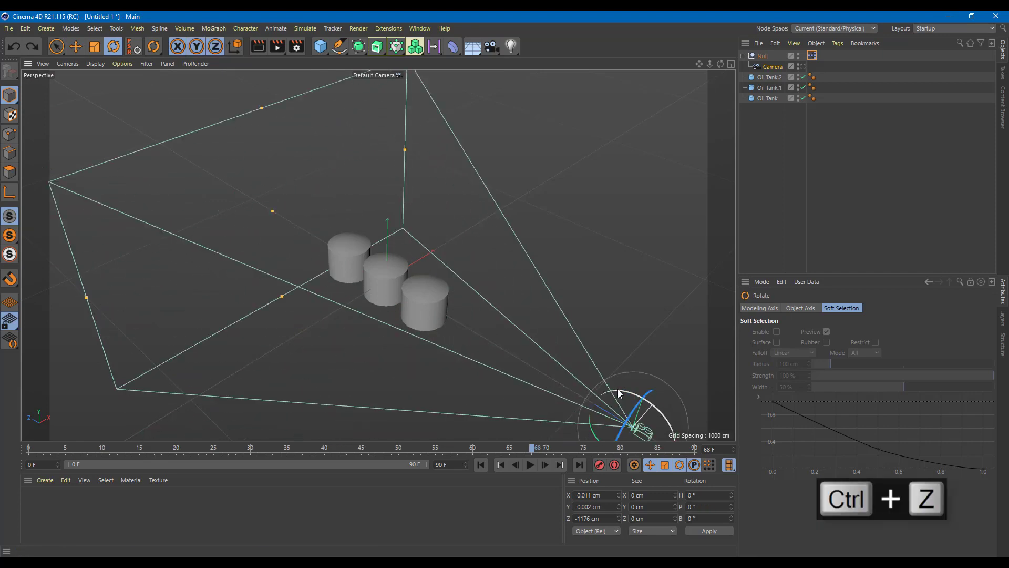
key(ctrl+z)
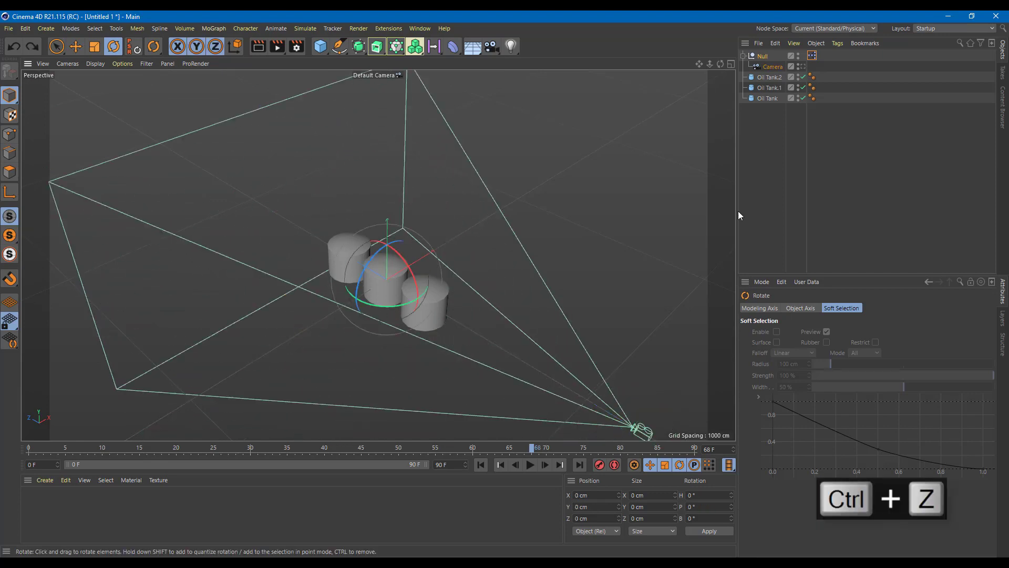
click(771, 66)
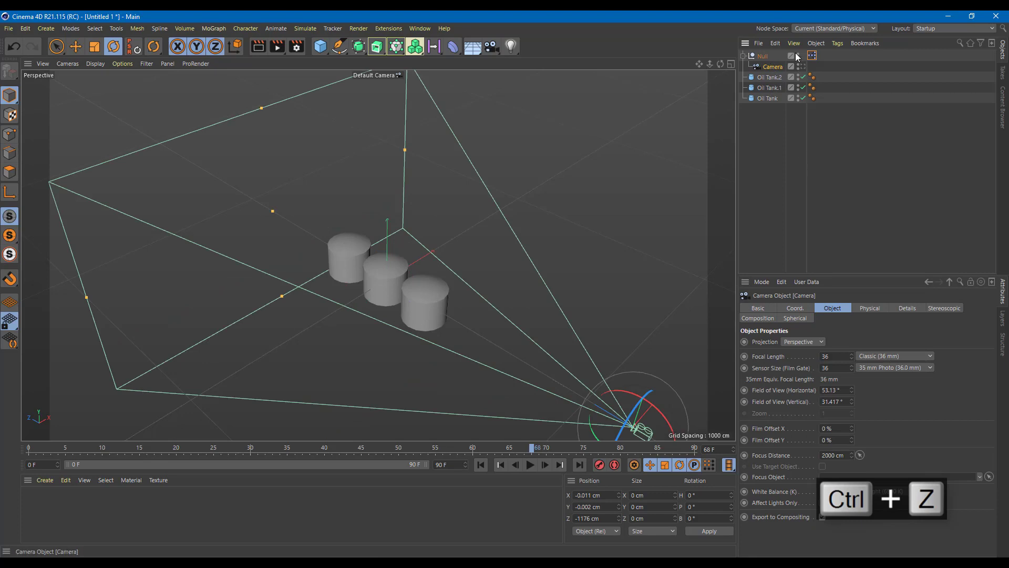
Step: Reset the null's Distance to 0, then try rotating the null in the viewport and undo the rotation
click(760, 56)
click(804, 400)
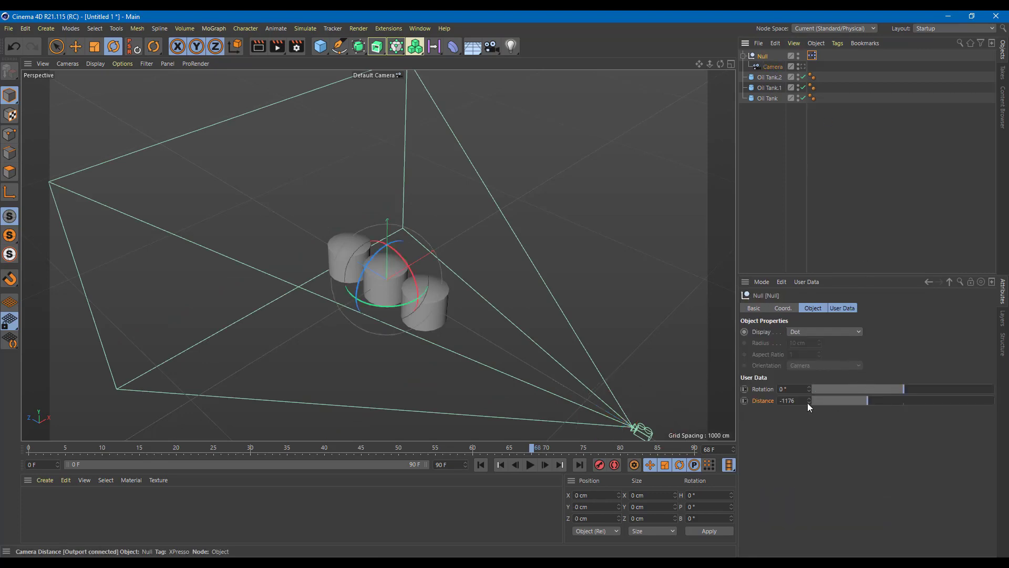
text(0)
key(Return)
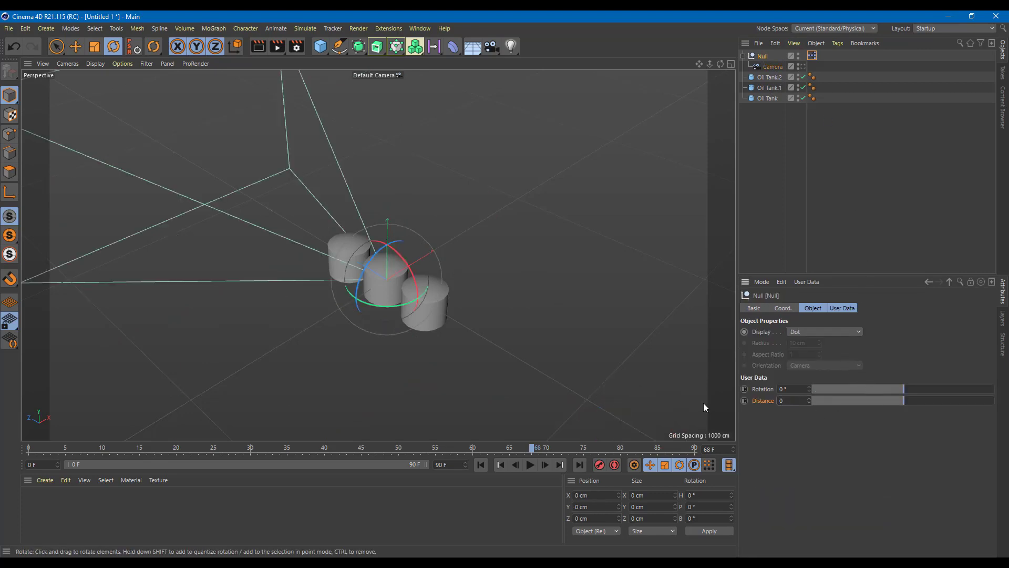
drag(415, 279, 680, 430)
key(ctrl+z)
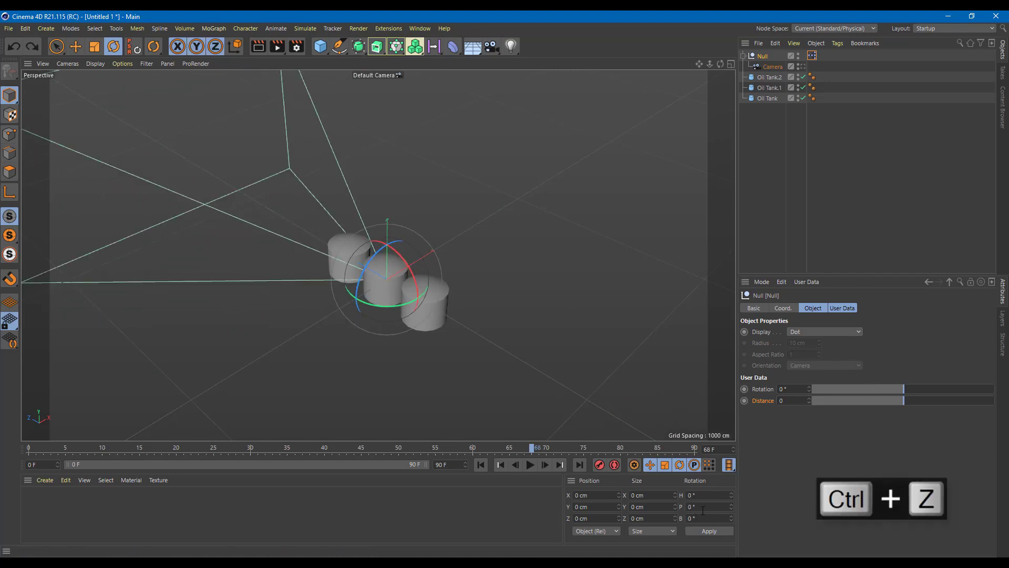
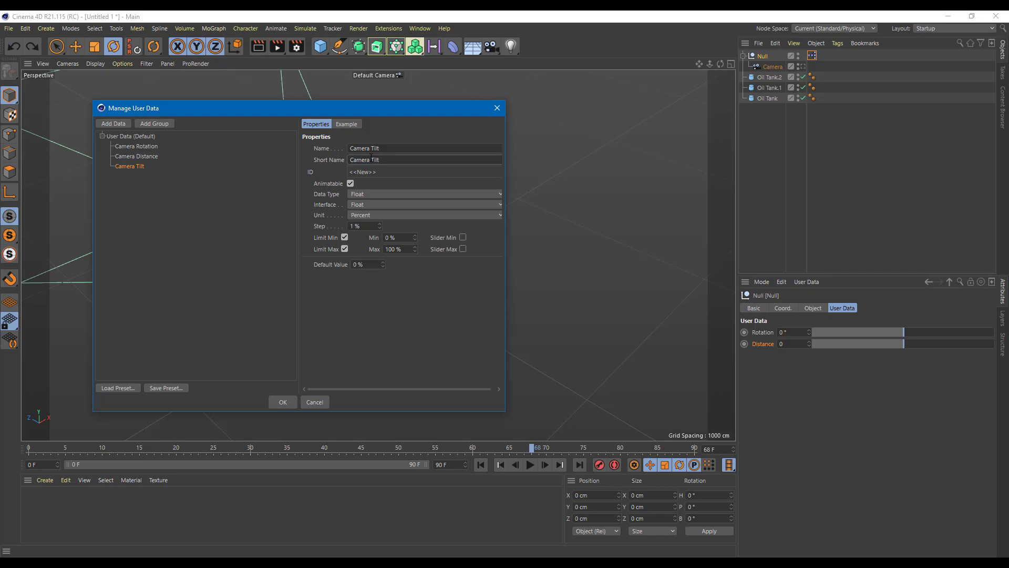
Step: Configure the null's Camera Tilt user data as a Float with the Float Slider interface and Degree unit, and confirm it
click(386, 193)
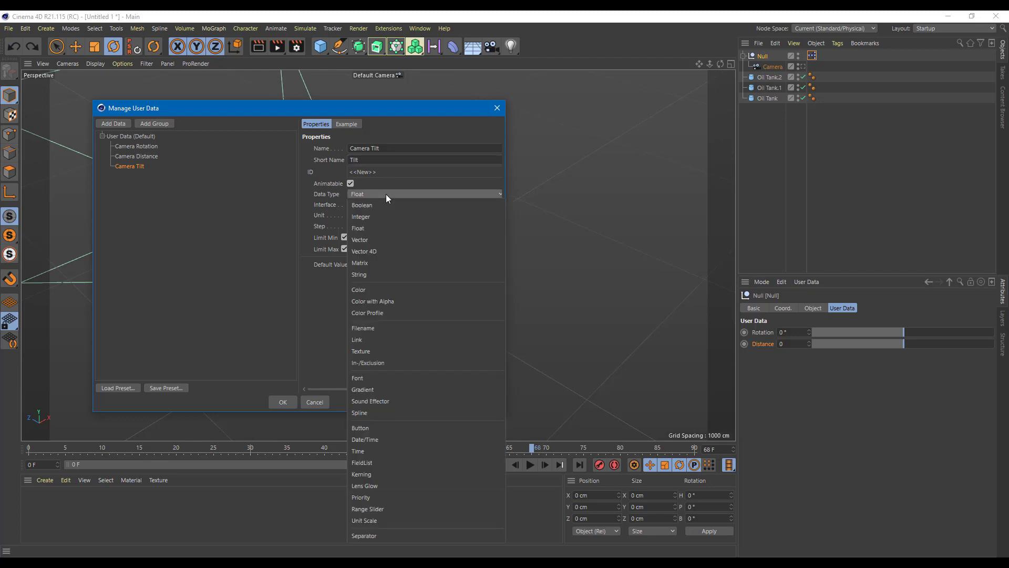
click(386, 228)
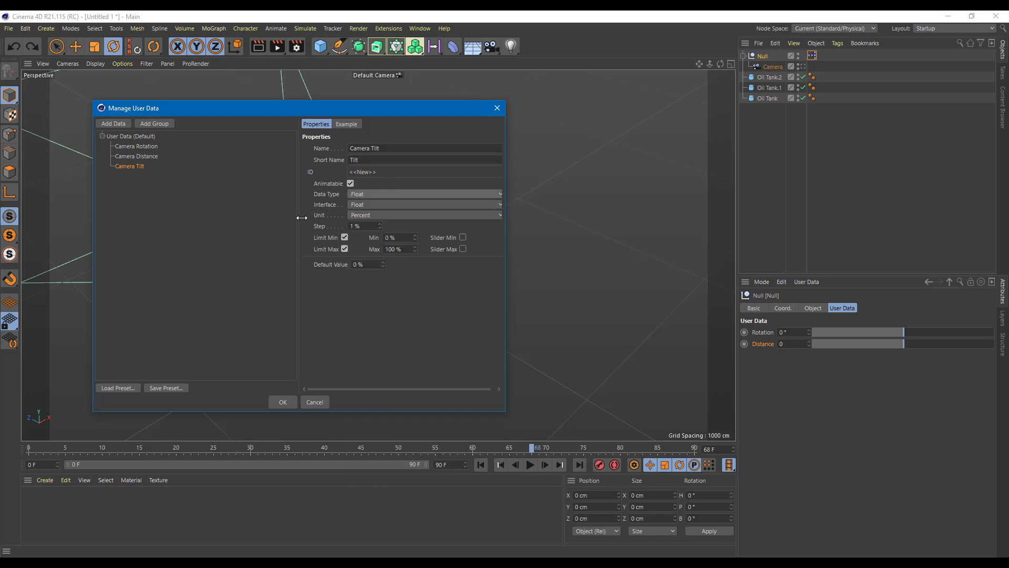
click(380, 216)
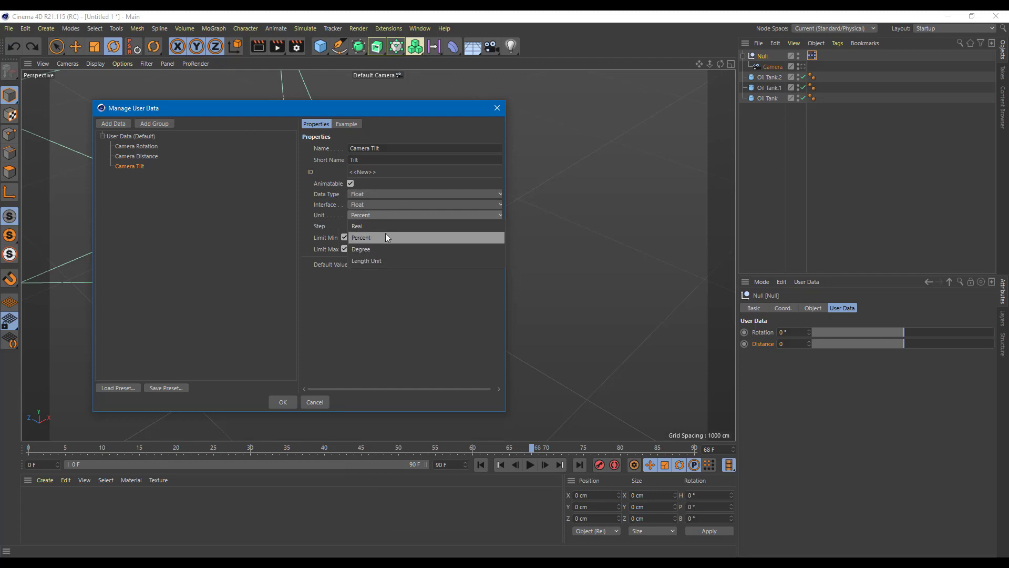
click(384, 246)
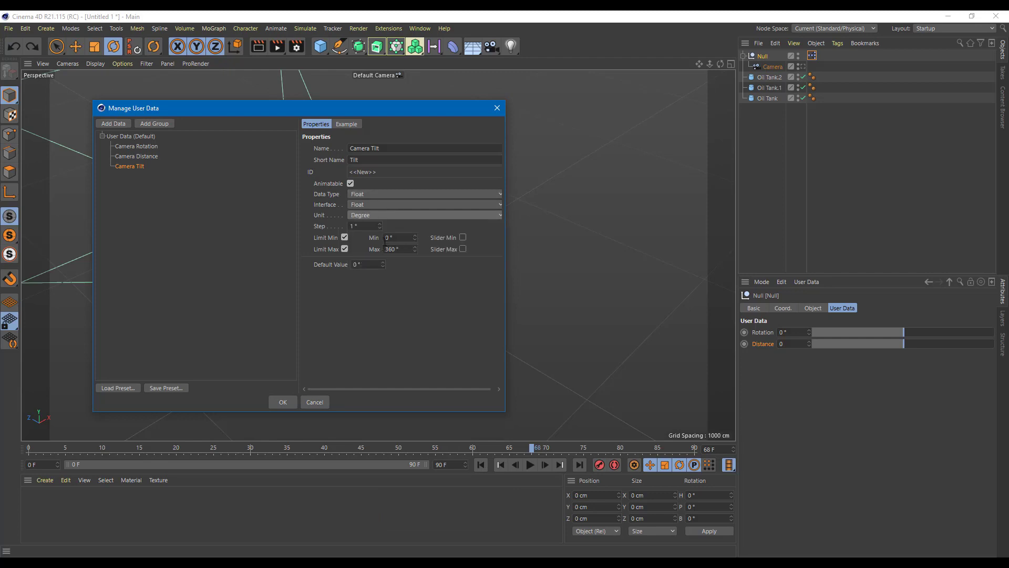
click(386, 204)
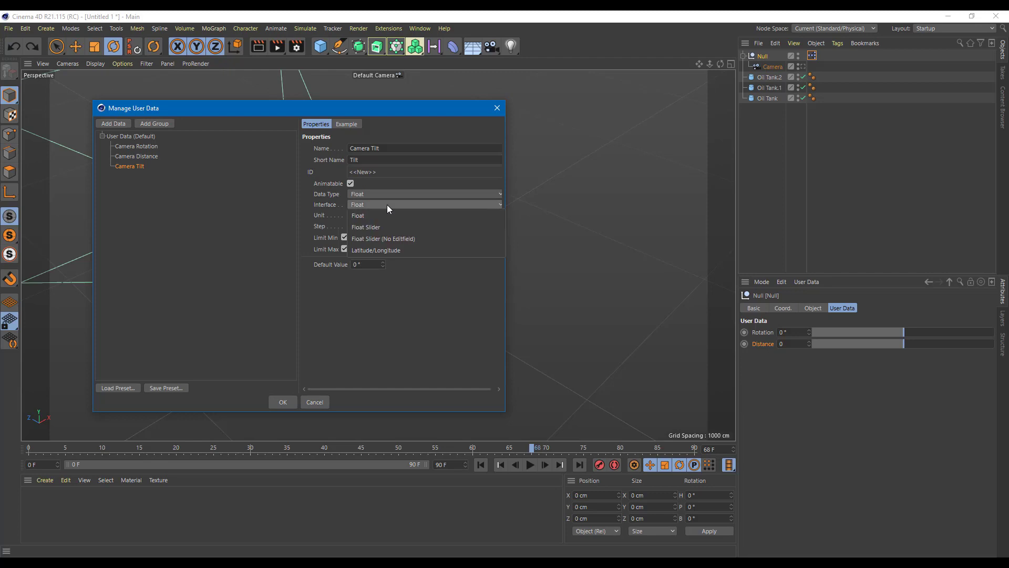
click(391, 232)
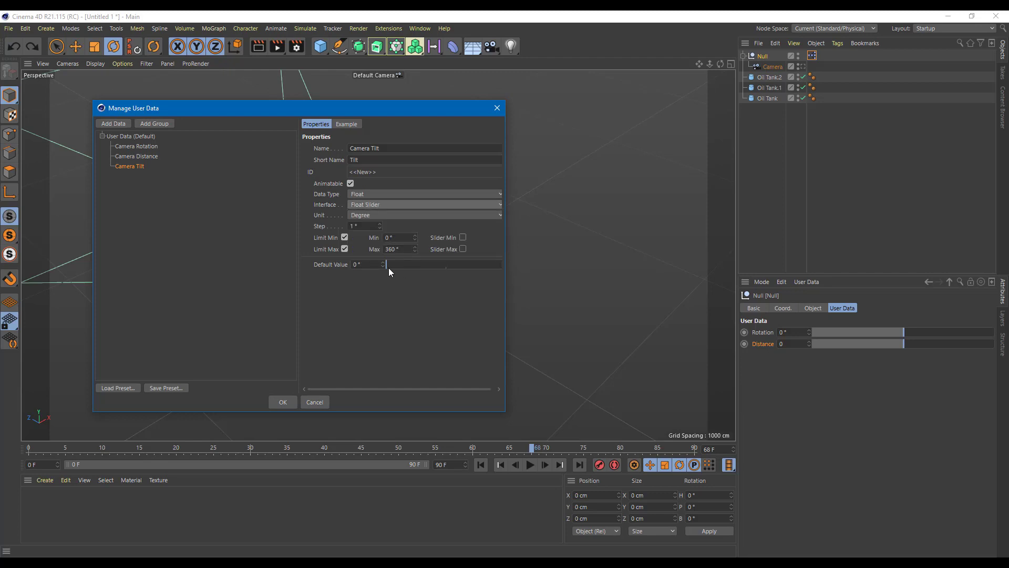
drag(367, 110, 718, 133)
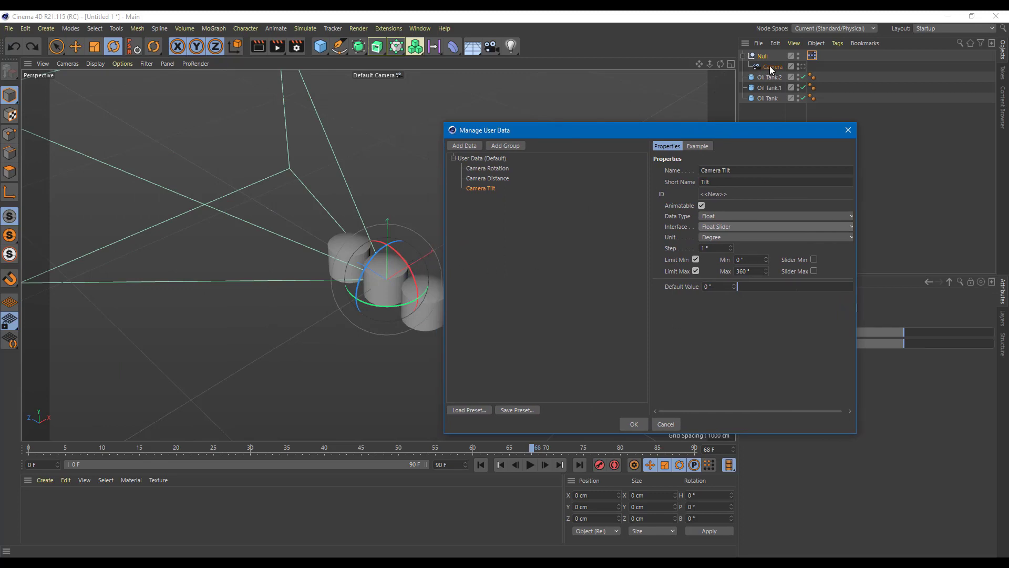
click(633, 423)
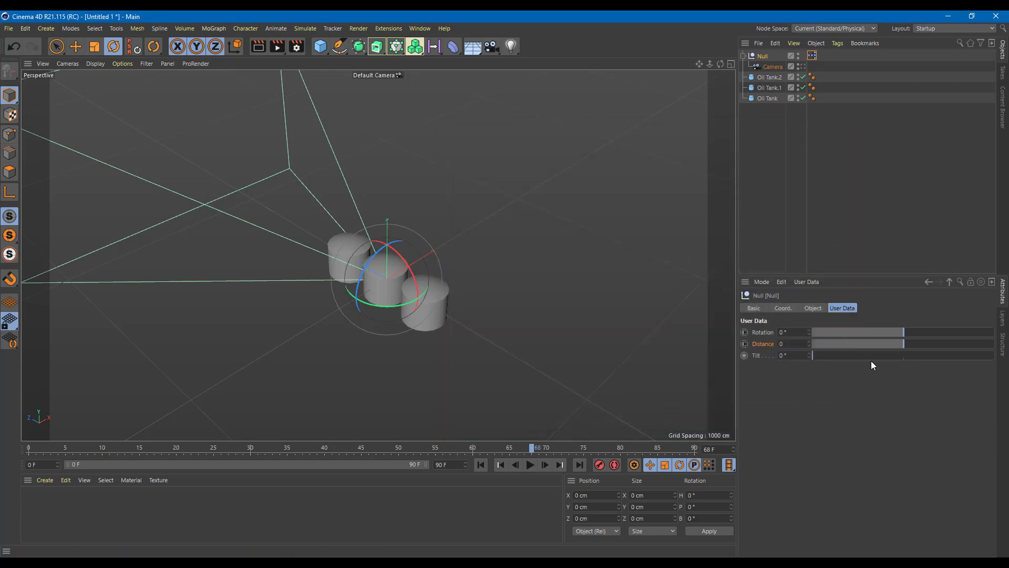
Step: Try tilting the null in the viewport with the Rotate tool, and undo the rotation
drag(410, 270, 367, 183)
key(ctrl+z)
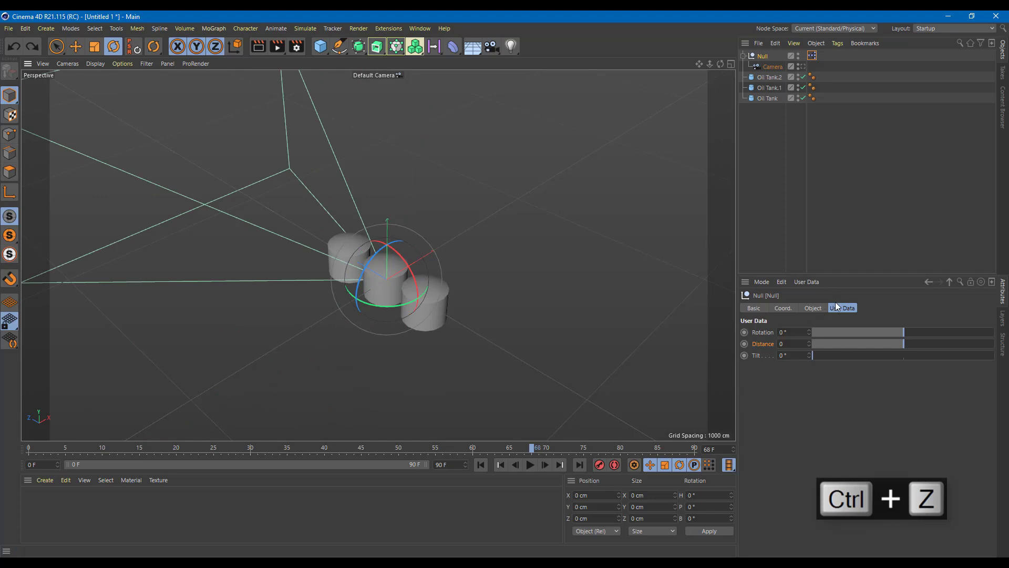
Step: Limit the Camera Tilt user data to a minimum of -60° and a maximum of 60°
click(814, 283)
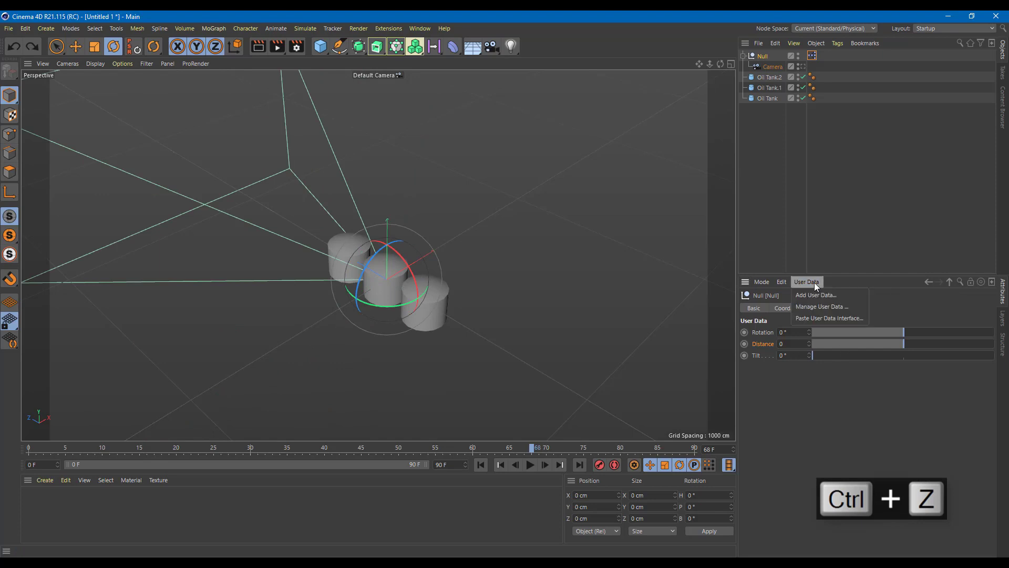
click(832, 310)
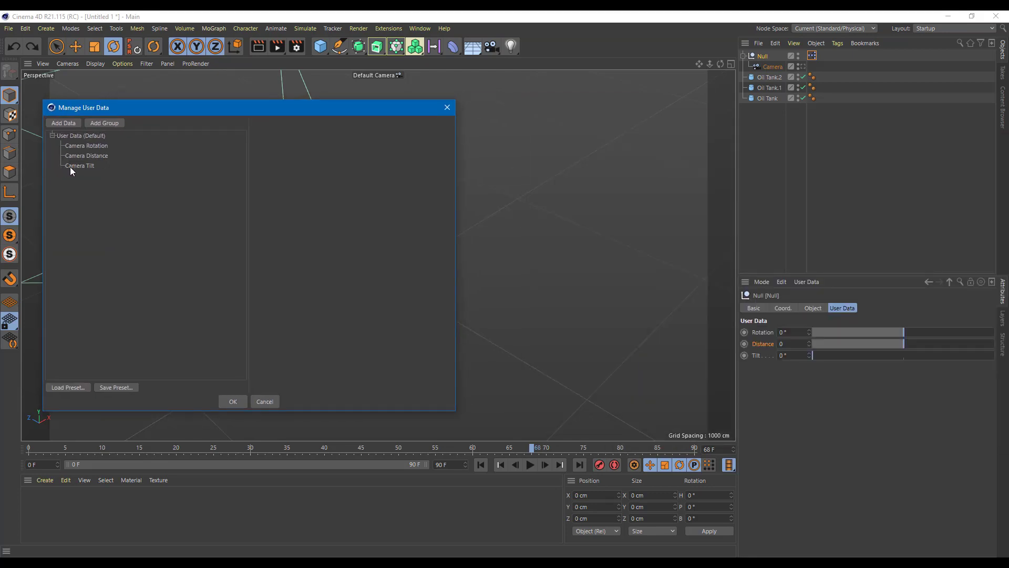
click(79, 166)
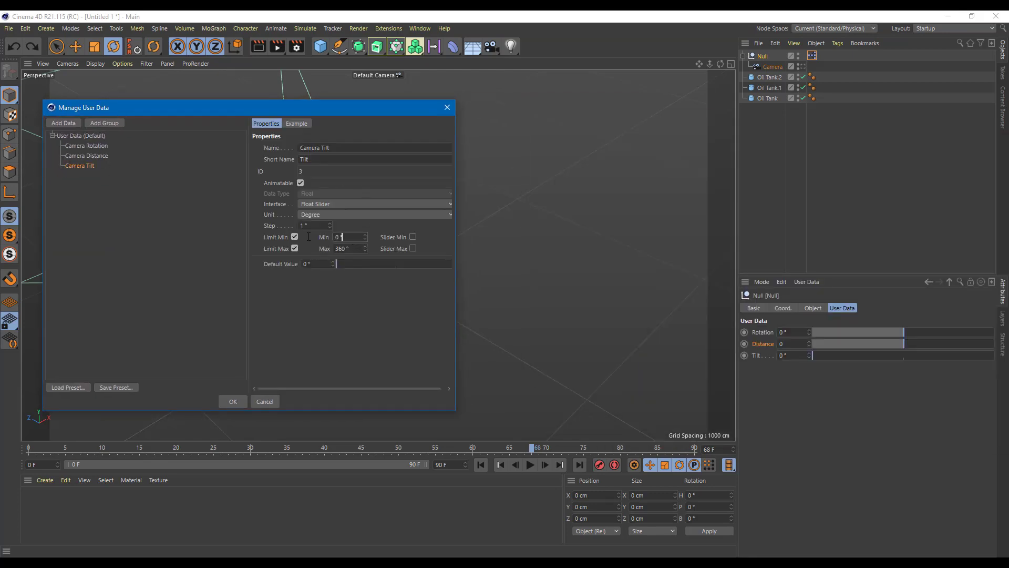
key(ctrl+a)
text(-60)
key(Tab)
text(60)
double_click(359, 241)
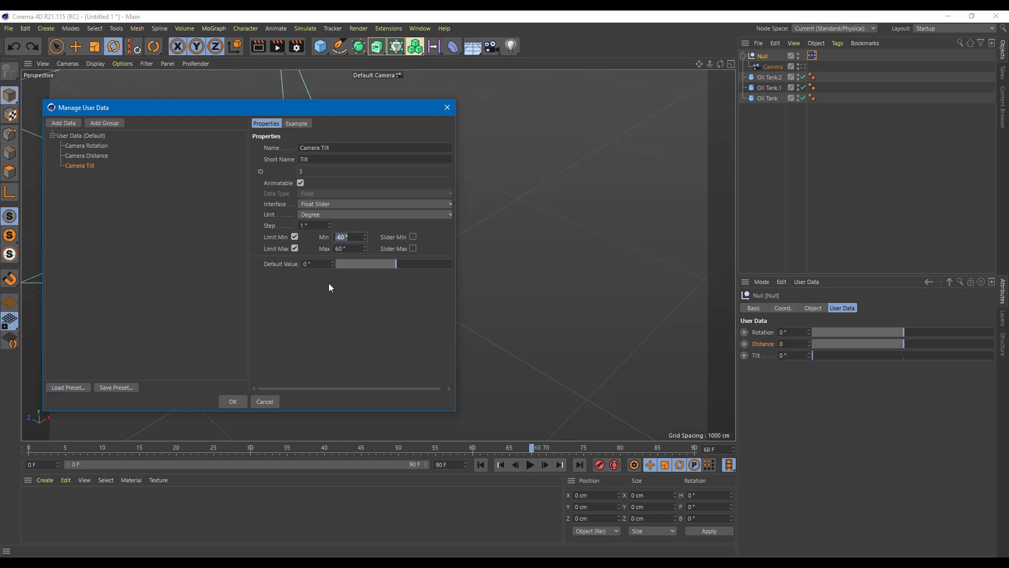
click(236, 402)
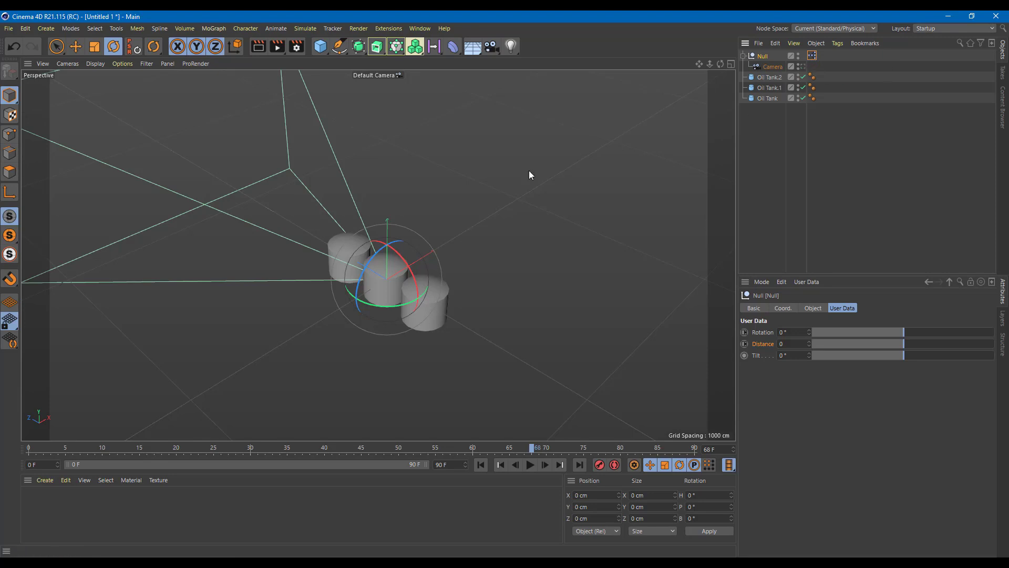
Step: Open the null's XPresso tag and add a Camera Tilt output port to the user data Null node
double_click(812, 55)
drag(811, 55, 340, 126)
click(338, 226)
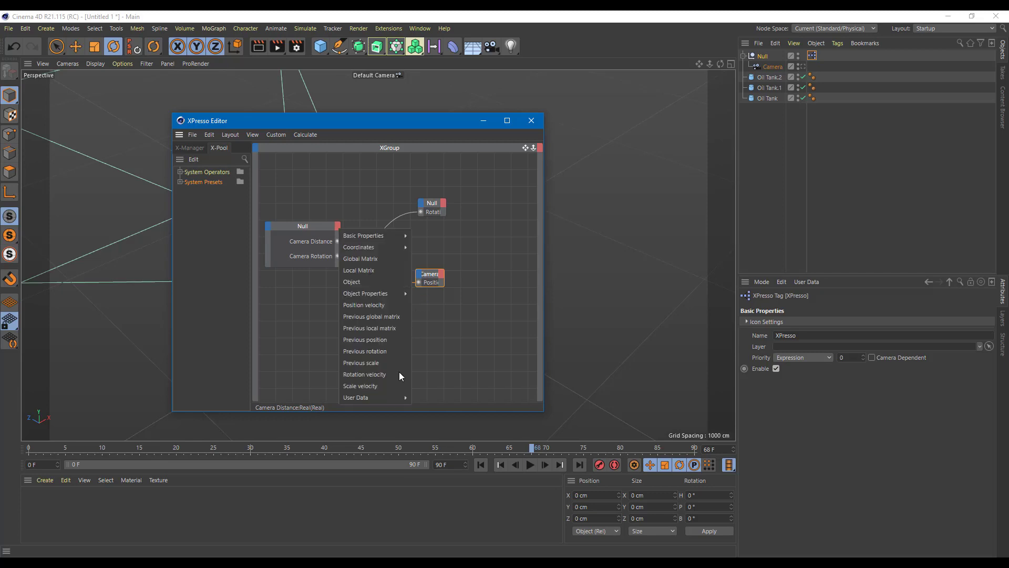
mouse_move(386, 400)
click(443, 417)
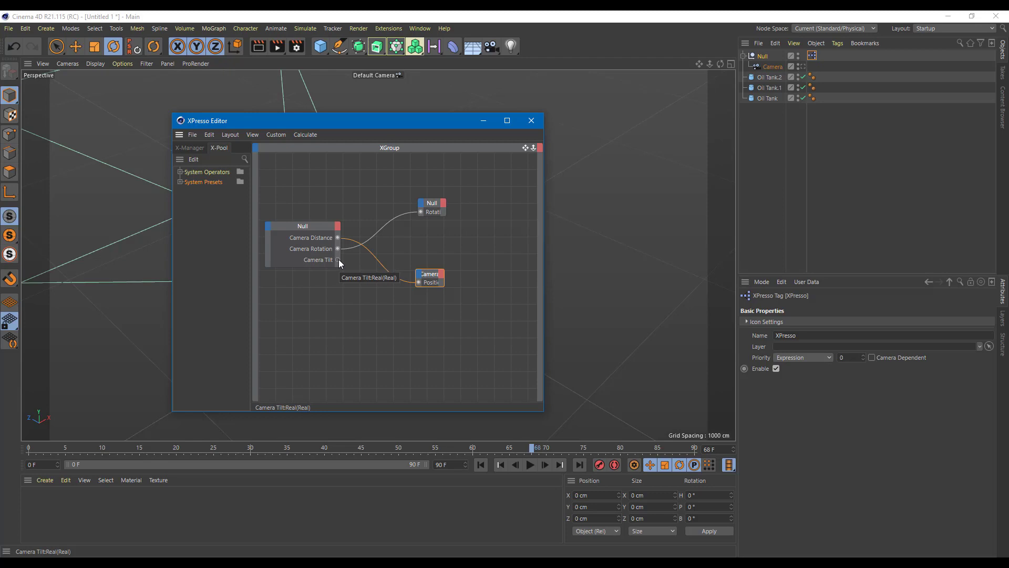
Step: Connect the Camera Tilt output to the Camera node's Rotation . P input and close the XPresso Editor
drag(339, 260, 421, 278)
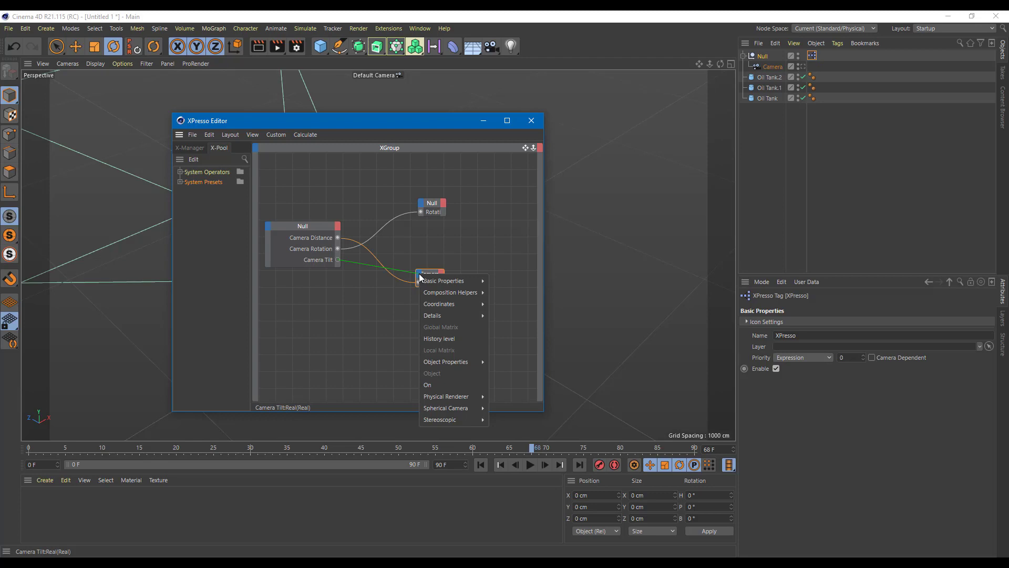
mouse_move(472, 301)
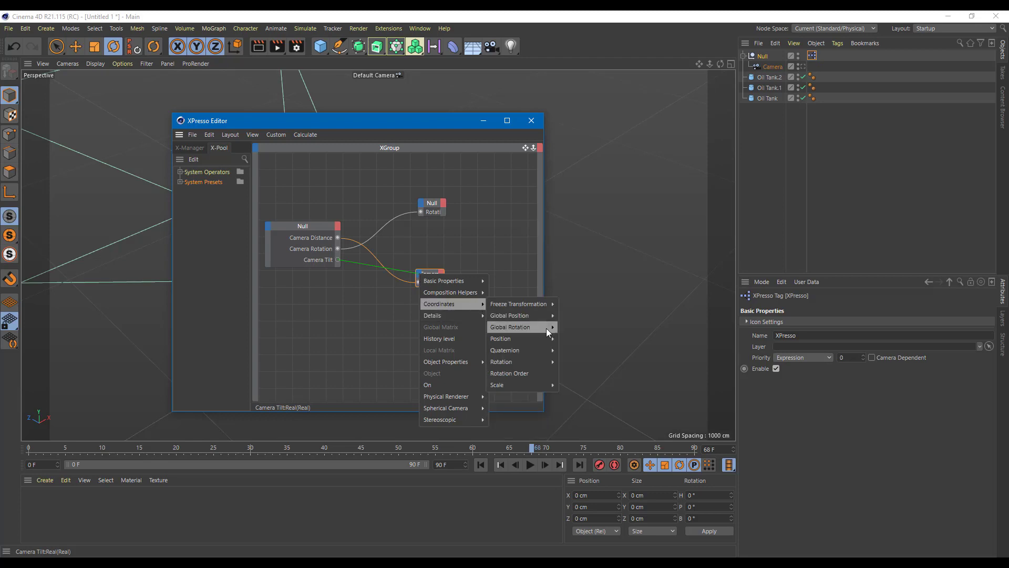
mouse_move(537, 363)
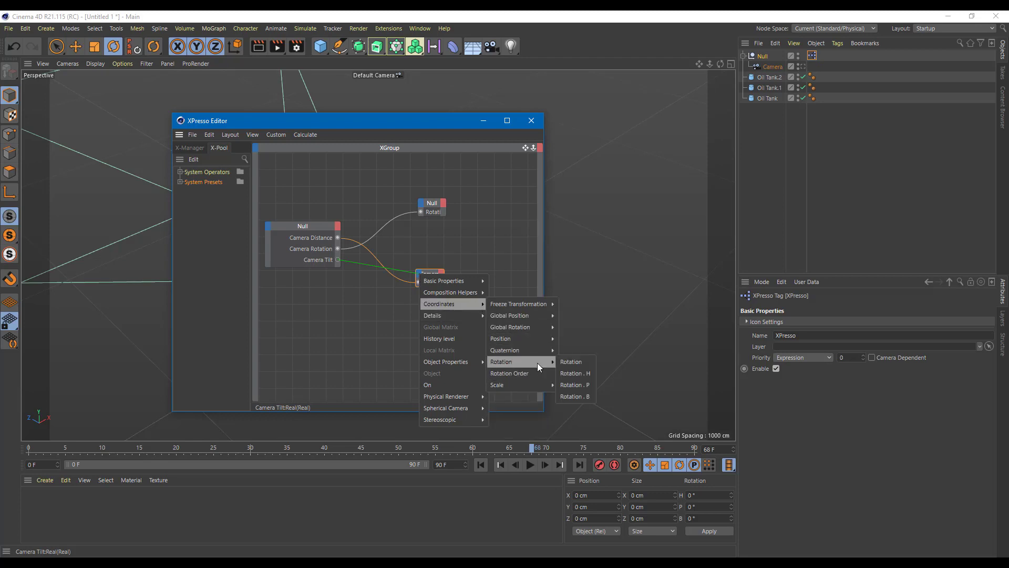
click(582, 384)
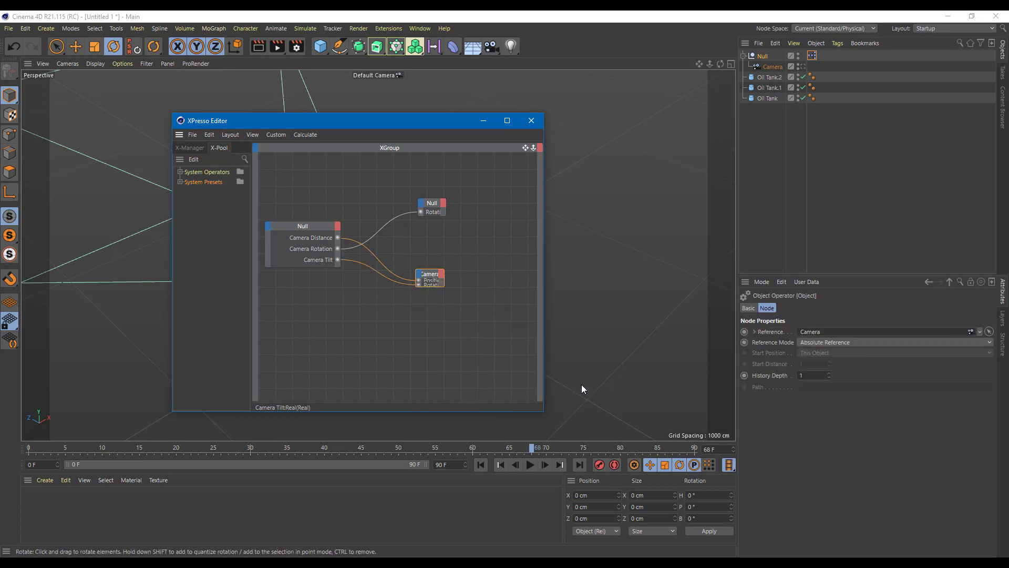
click(530, 122)
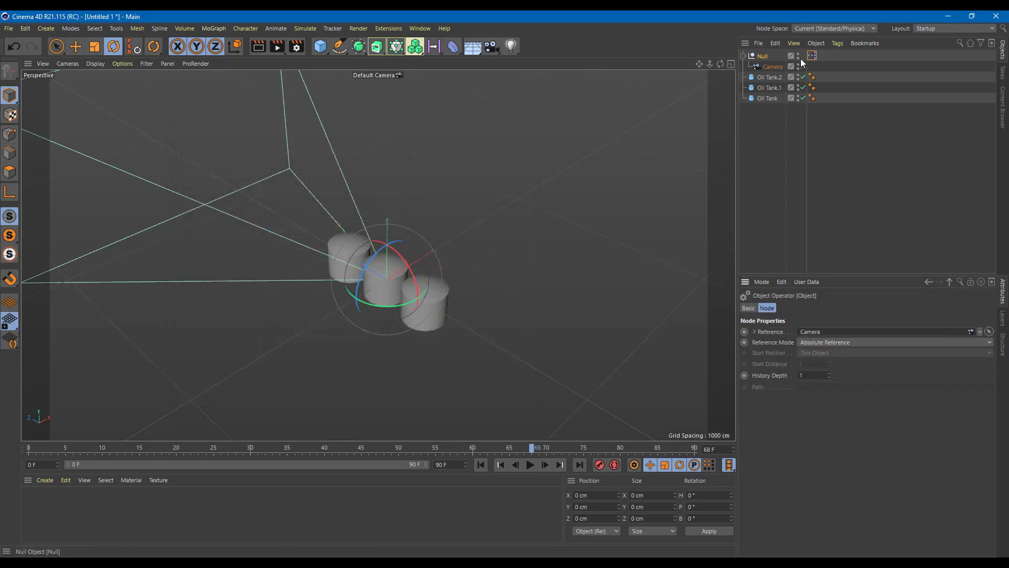
Step: Try out the null's Distance and Tilt sliders, and undo the changes
click(763, 57)
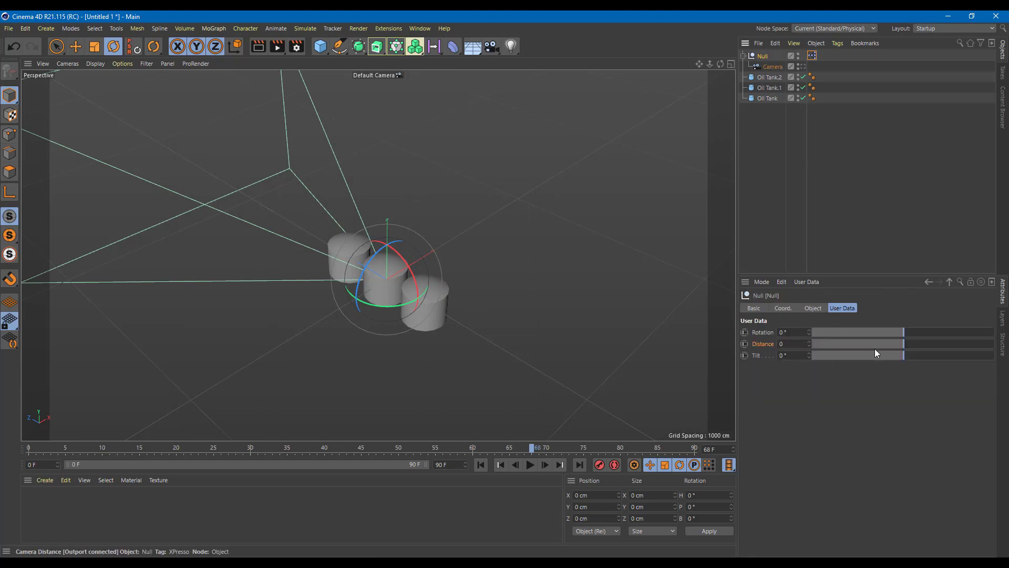
drag(884, 361, 908, 358)
key(ctrl+z)
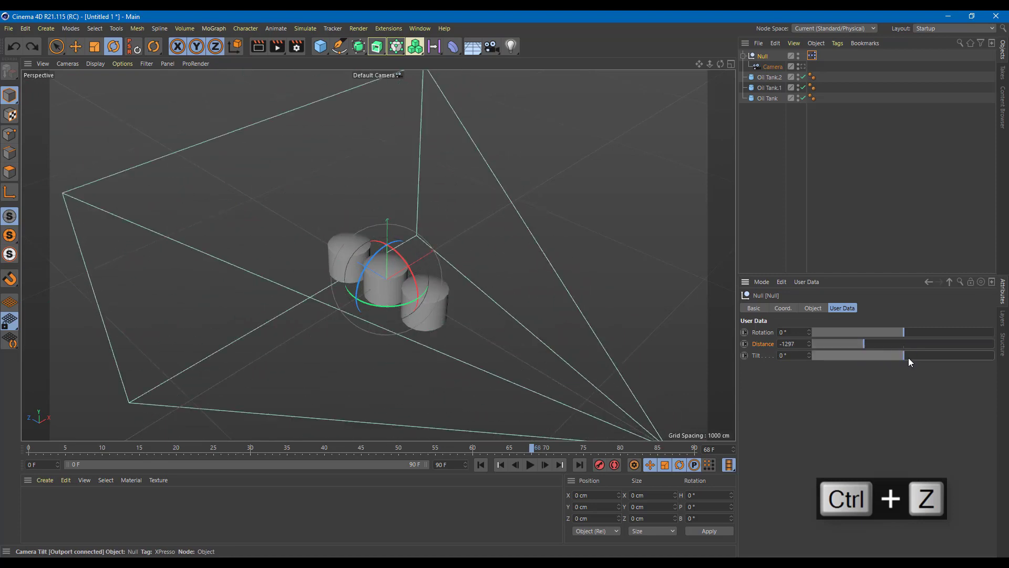
key(ctrl+z)
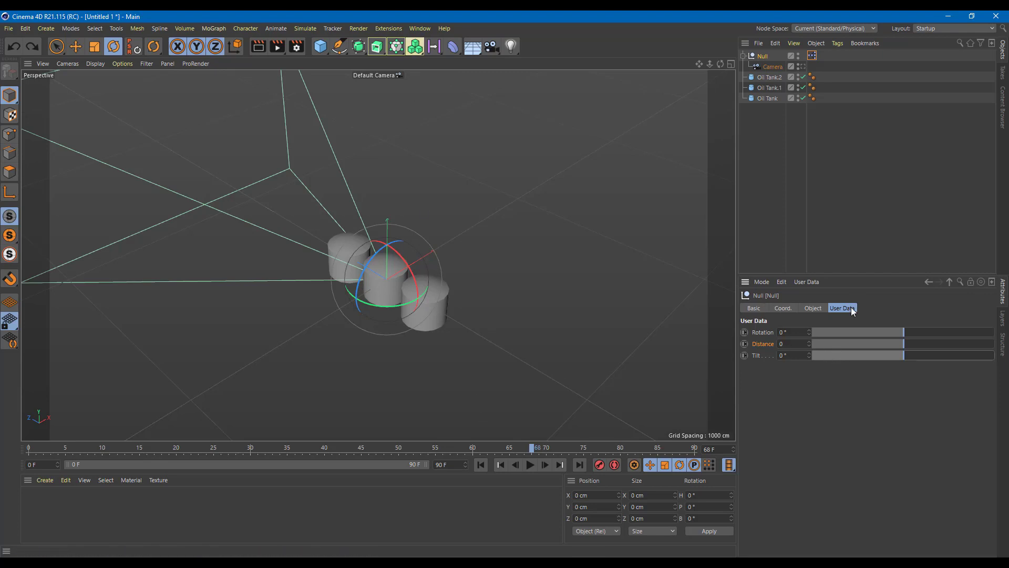
Step: Add user data to the null, named Camera Pedestal with the short name Pedestal
click(805, 282)
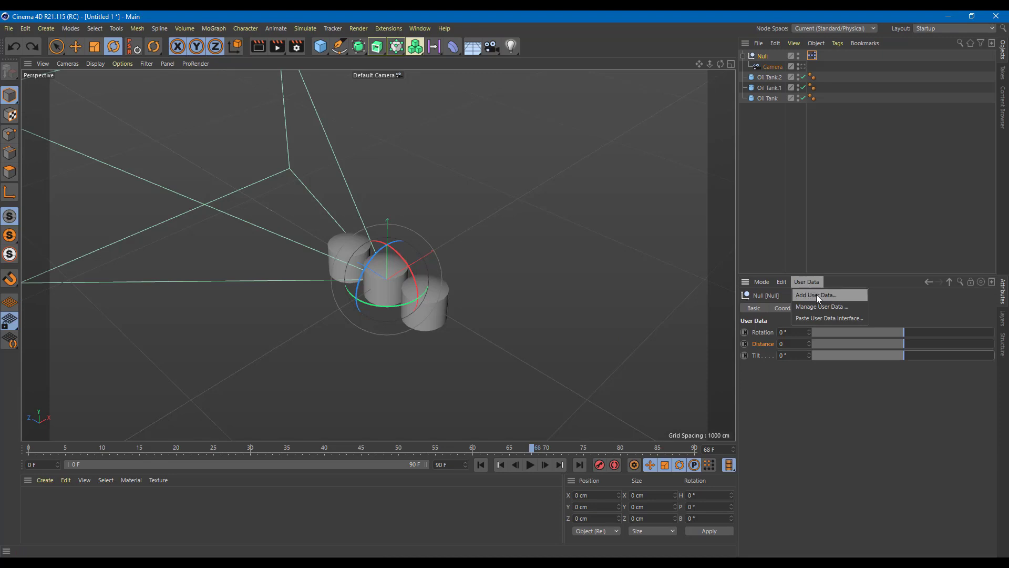
click(815, 294)
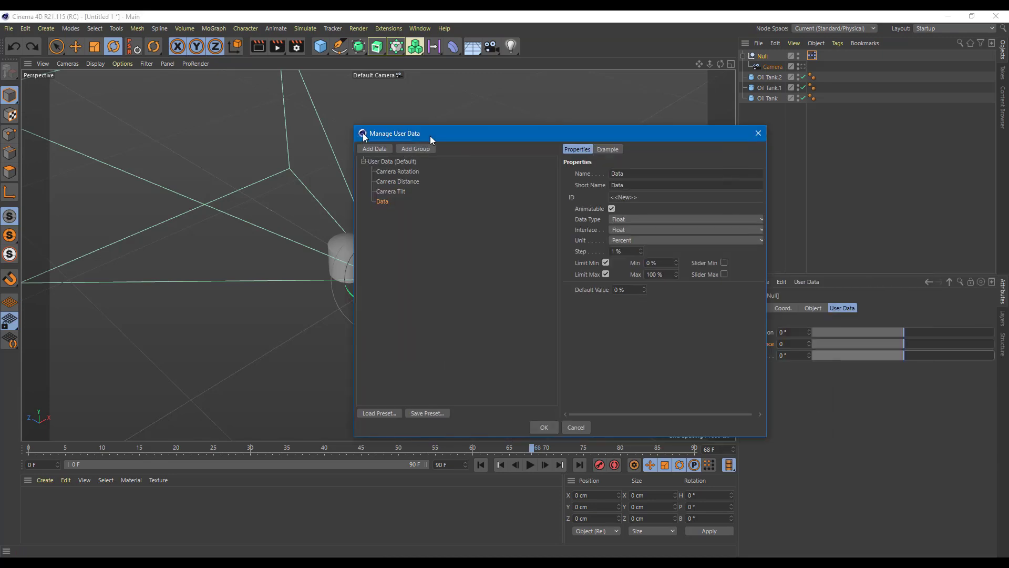
drag(430, 135, 176, 127)
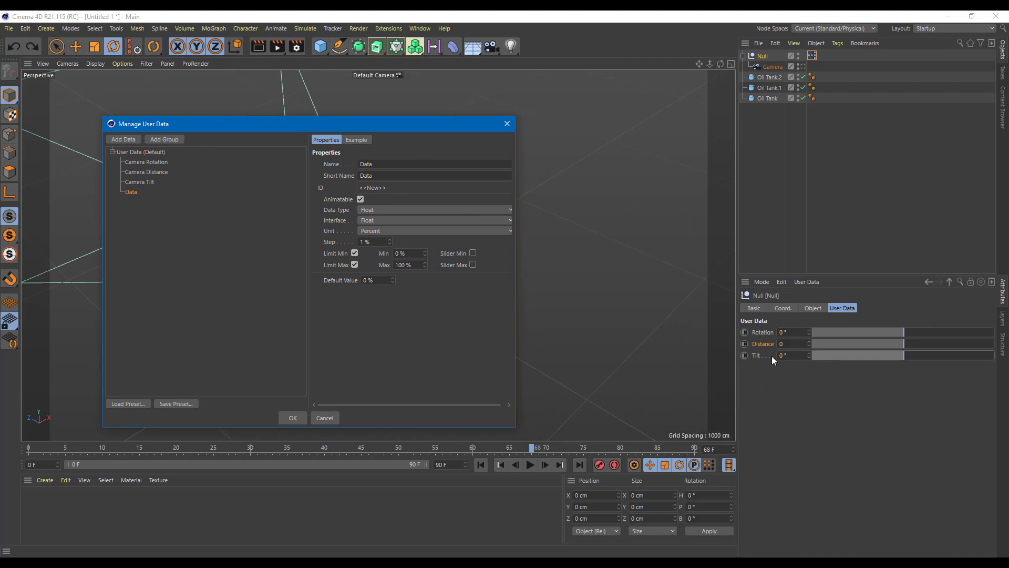
click(383, 164)
text(F)
text(Camer)
text(a F)
text(edesta)
text(l)
click(395, 175)
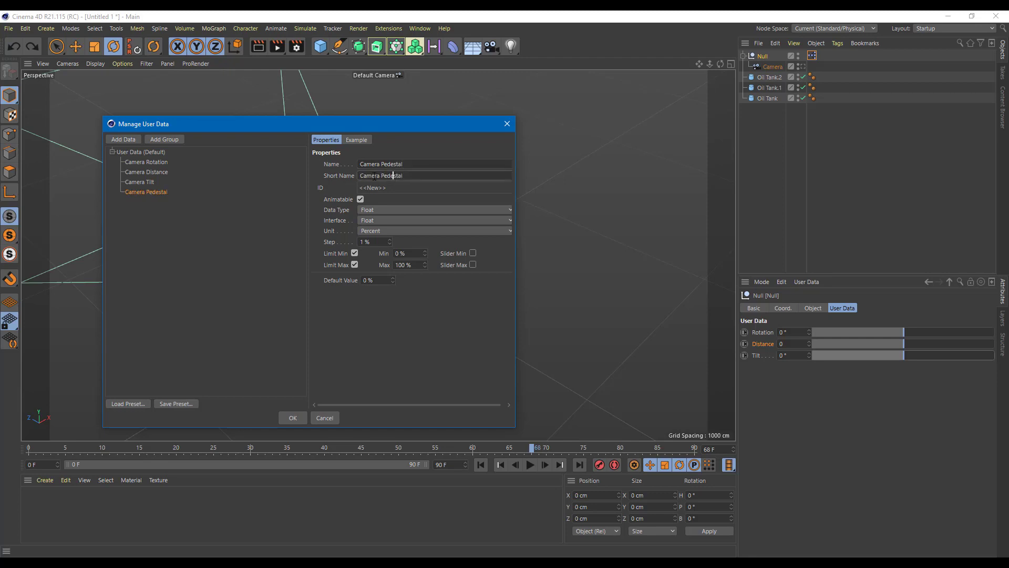
drag(379, 176, 317, 172)
key(BackSpace)
Step: Configure Camera Pedestal as a Float with the Float Slider interface, Real unit and a minimum of -1000, and confirm it
click(390, 209)
click(390, 209)
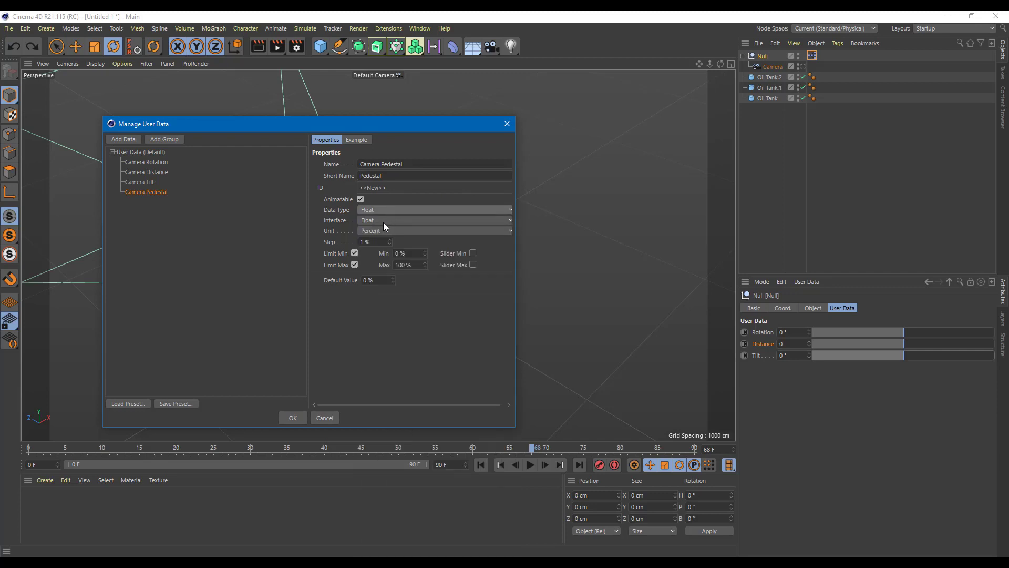
click(384, 220)
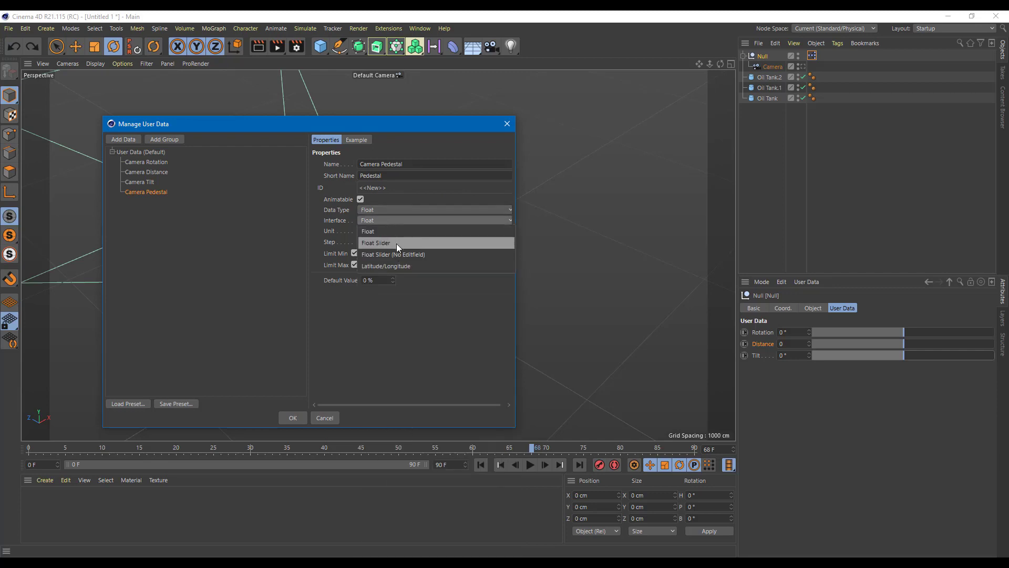
click(397, 243)
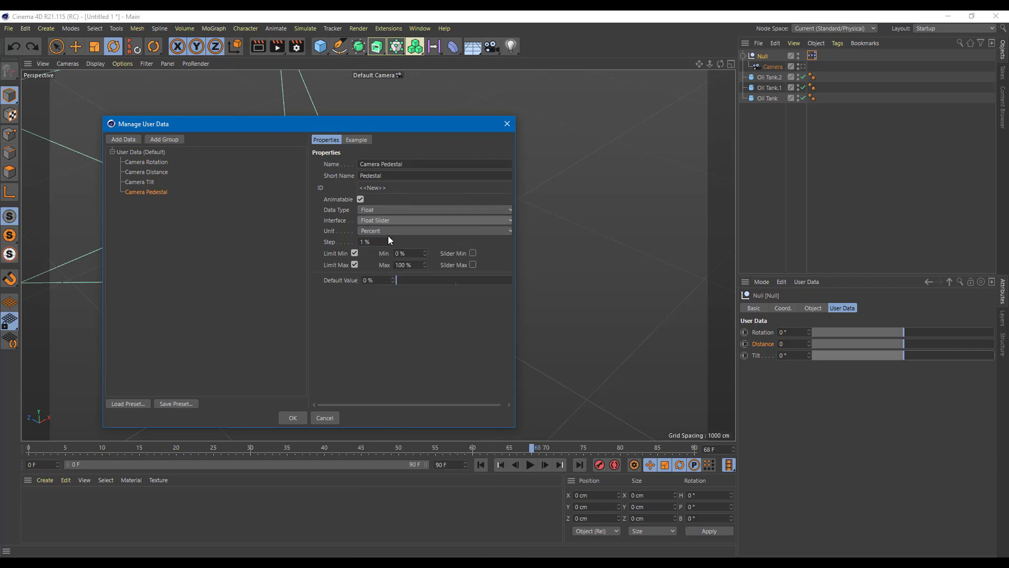
click(390, 232)
click(395, 244)
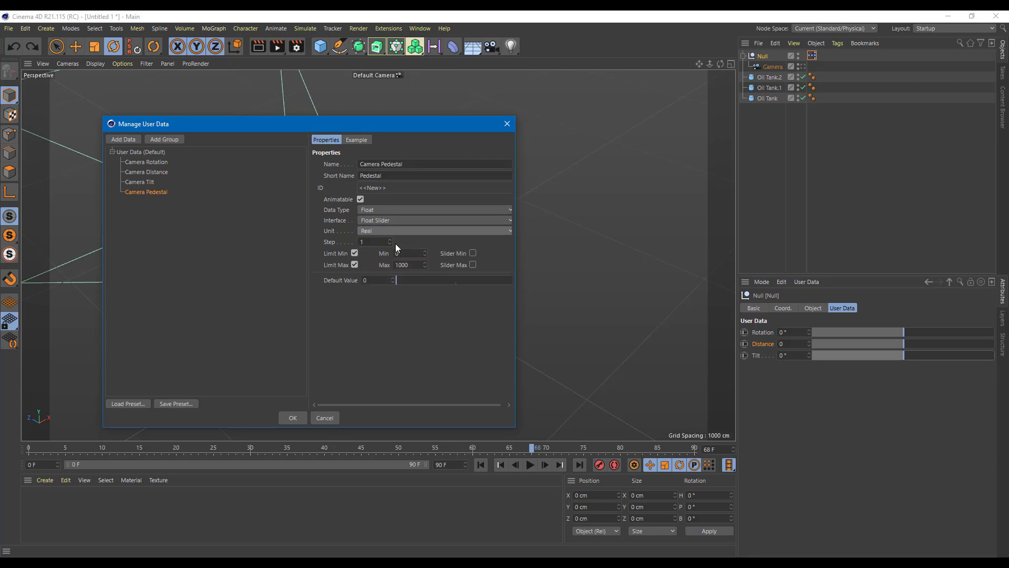
click(399, 253)
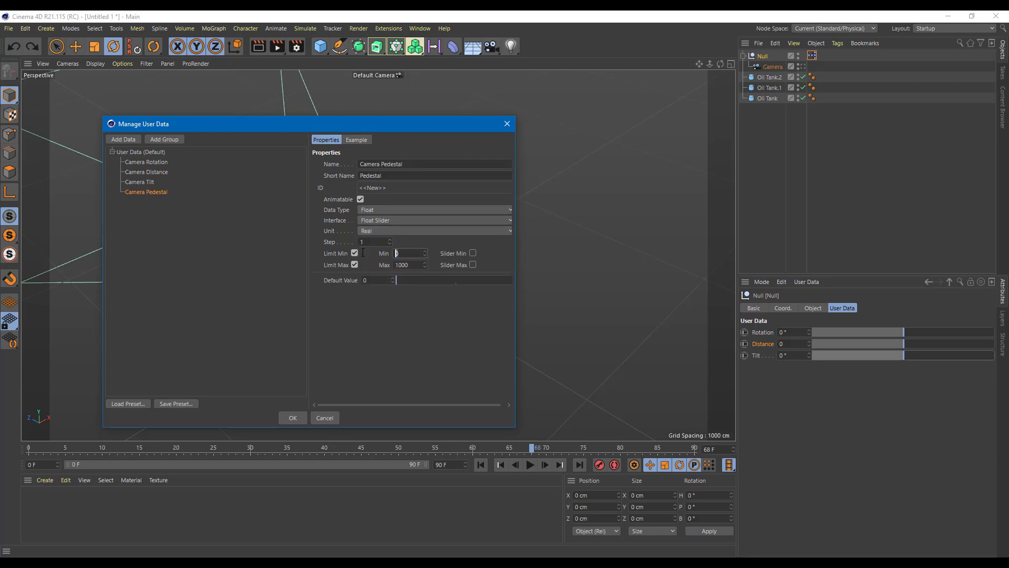
text(-1000)
key(Tab)
click(292, 419)
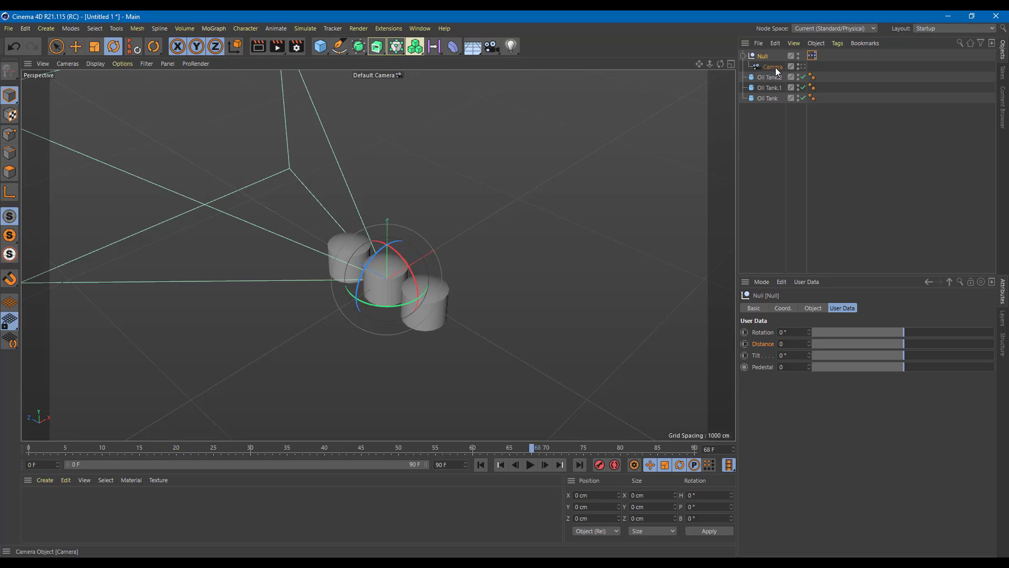
Step: Open the null's XPresso tag and add a Camera Pedestal output port to the user data Null node
double_click(812, 57)
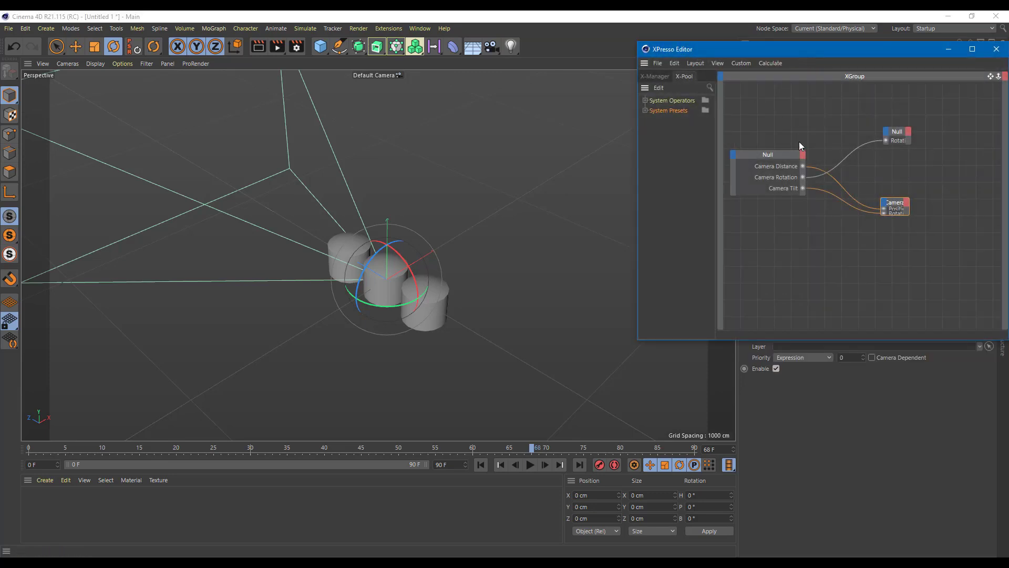
click(802, 154)
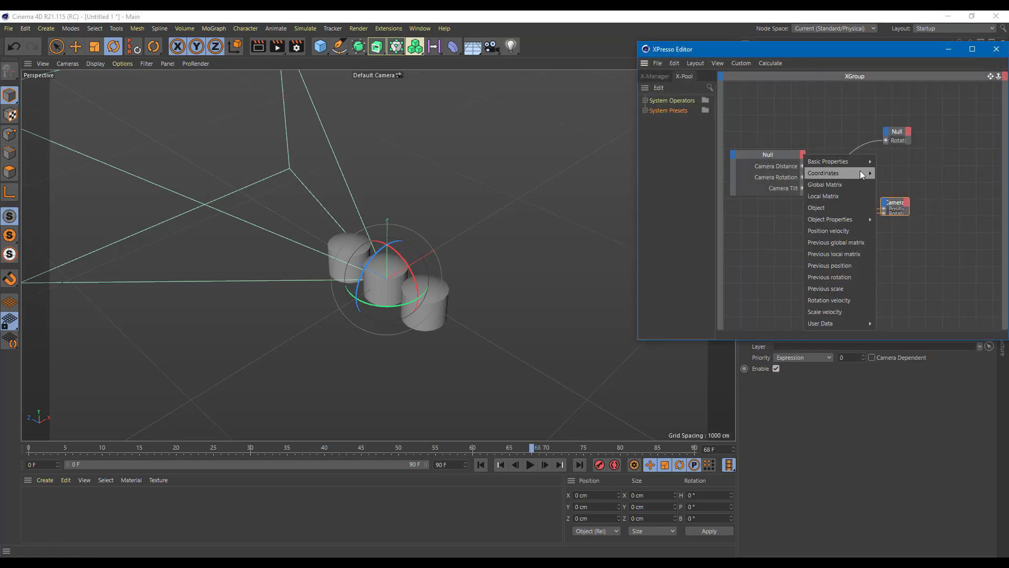
mouse_move(859, 324)
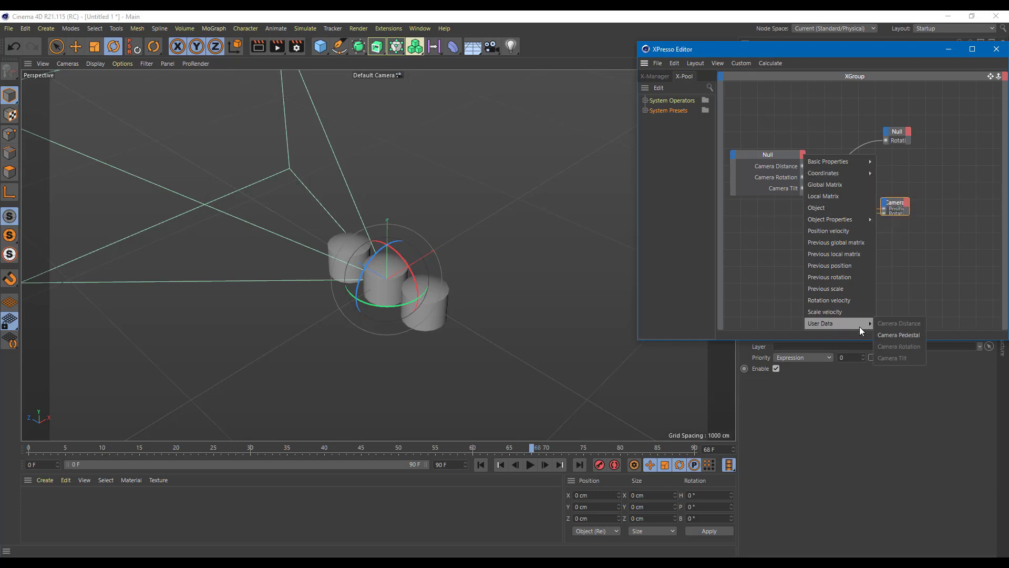
click(907, 335)
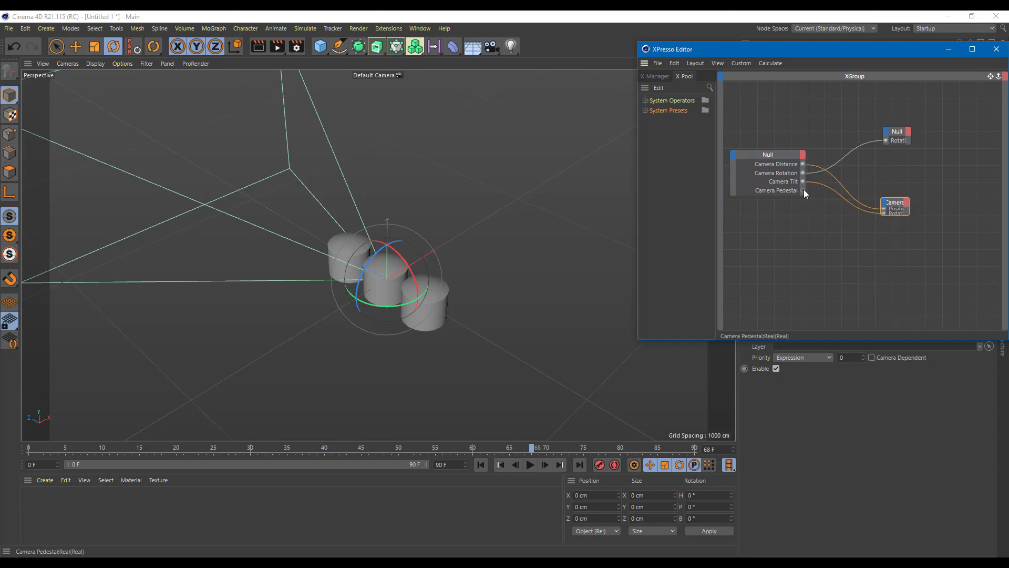
Step: Connect the Camera Pedestal output to the Camera node's Position . Y input and close the XPresso Editor
mouse_move(803, 190)
mouse_down()
mouse_move(878, 207)
mouse_move(801, 203)
mouse_move(883, 204)
mouse_up()
mouse_move(915, 236)
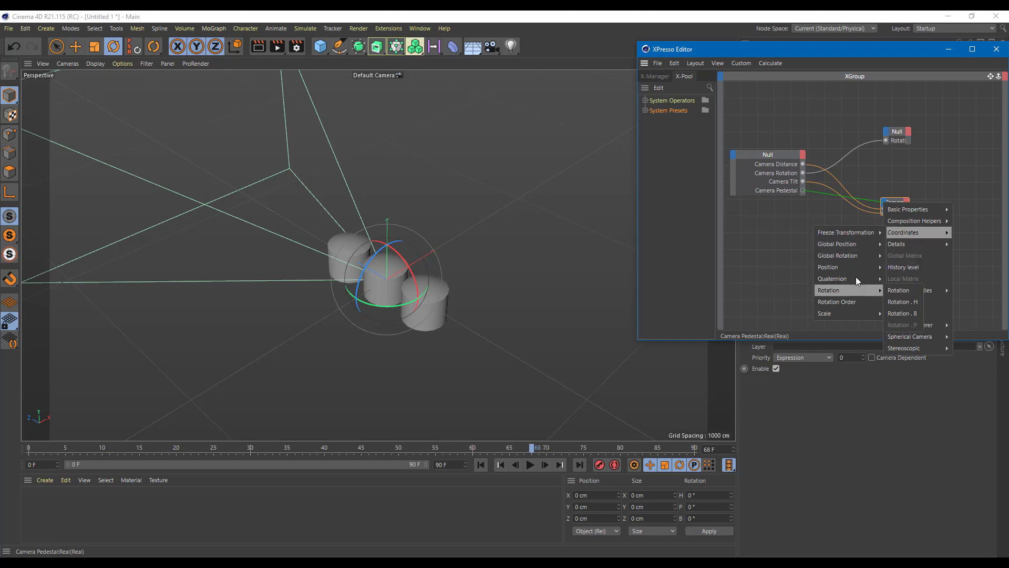
mouse_move(858, 266)
click(912, 293)
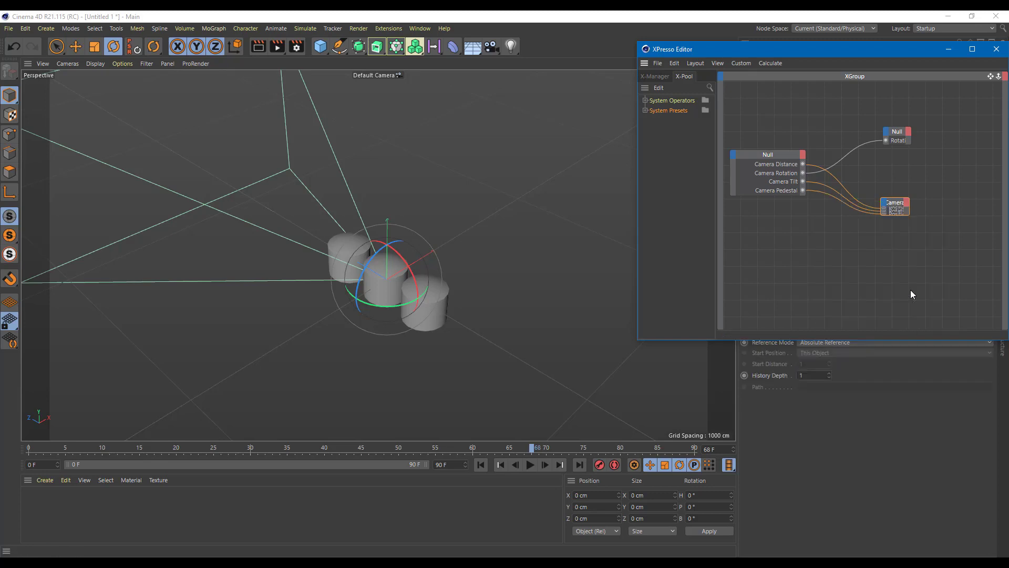
click(996, 49)
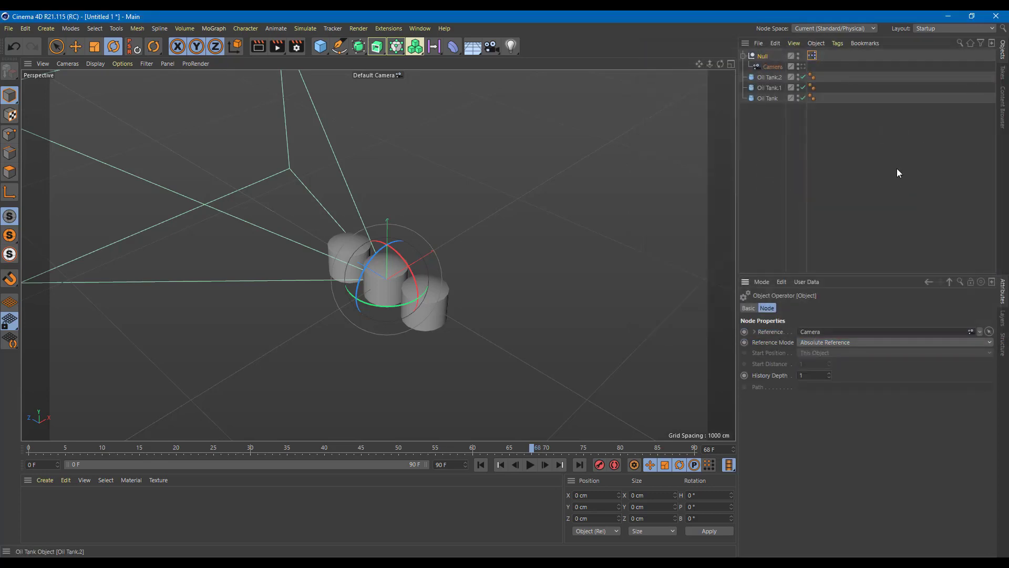
Step: Try out the null's Pedestal slider, and undo the change
click(763, 56)
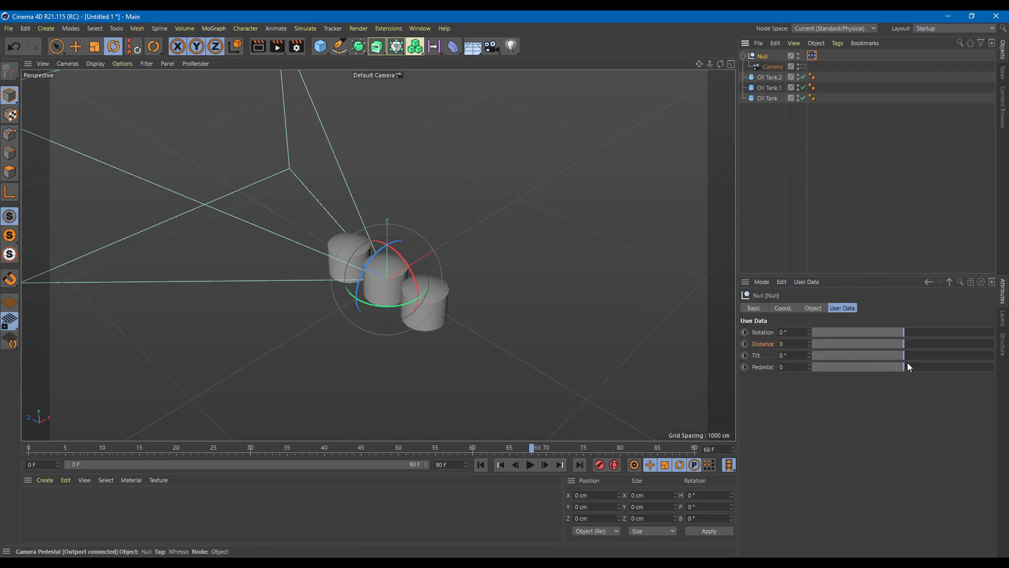
mouse_move(899, 364)
mouse_down()
mouse_move(833, 373)
mouse_move(908, 372)
mouse_up()
key(ctrl+z)
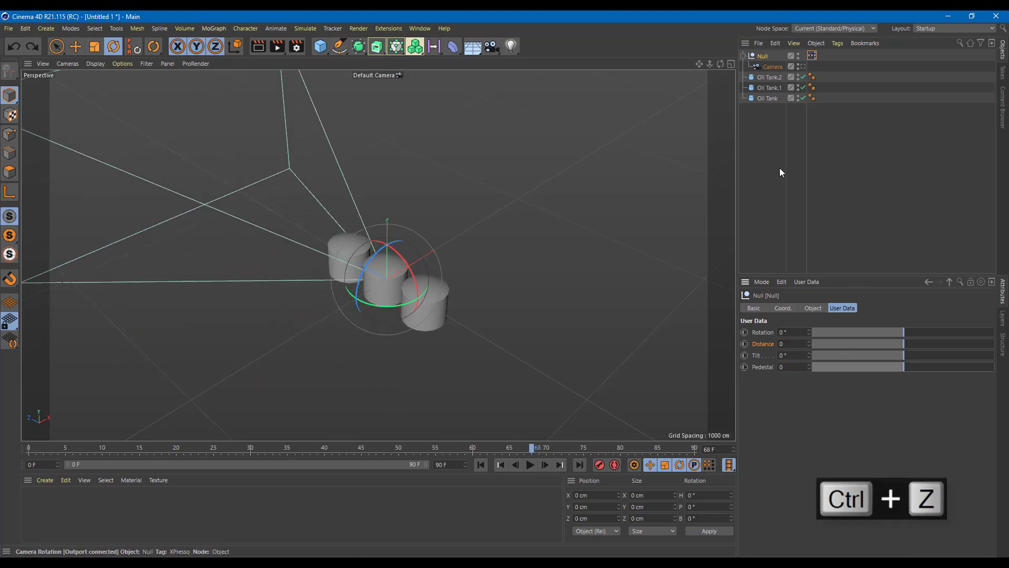
Step: Look through the Camera and set the null's sliders to Rotation -35°, Distance -1193, Tilt -18° and Pedestal 369
click(801, 66)
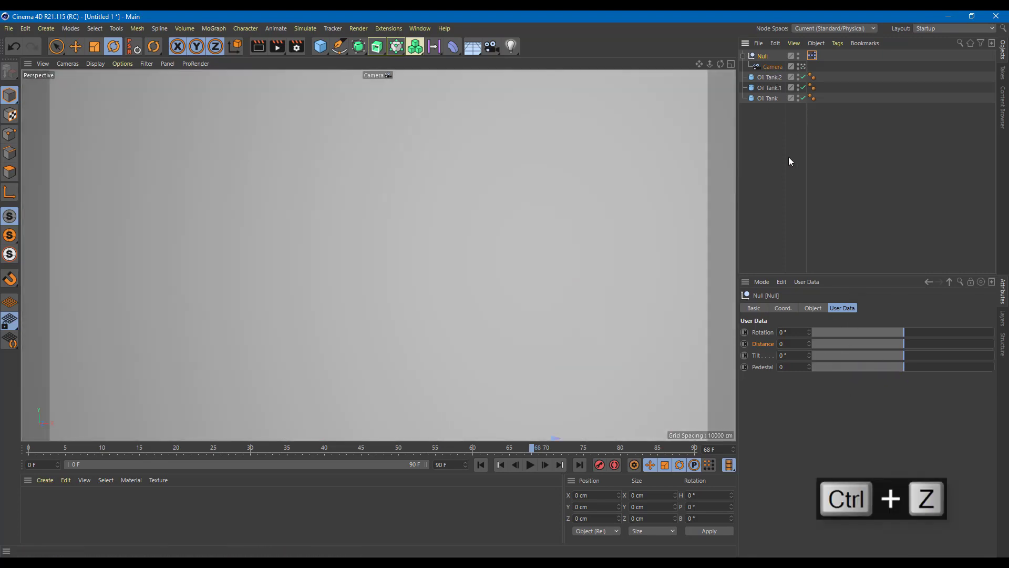
drag(900, 346, 857, 359)
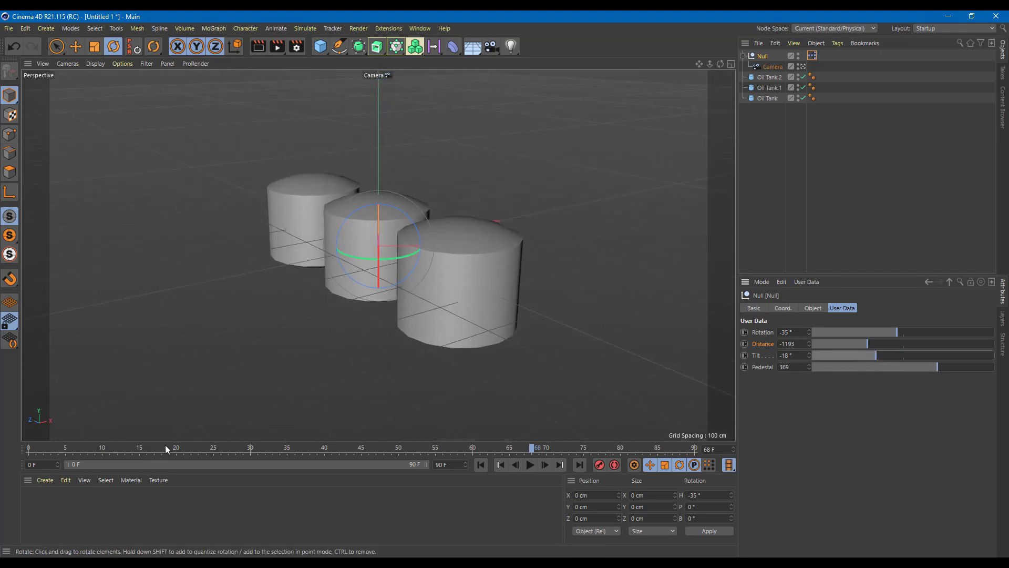
Step: Keyframe the null's Rotation, Distance, Tilt and Pedestal at frame 0
drag(105, 446, 29, 446)
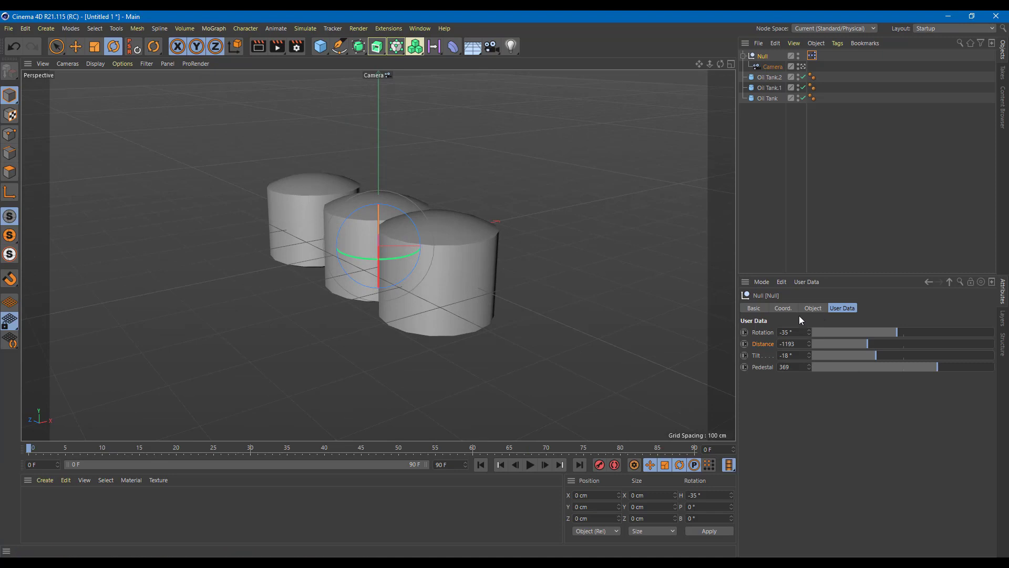
ctrl+click(744, 332)
ctrl+click(744, 343)
ctrl+click(744, 356)
ctrl+click(744, 367)
Step: At frame 18, try the null's sliders at Rotation 35°, Distance -1919, Tilt -23° and Pedestal 709
drag(68, 447, 164, 454)
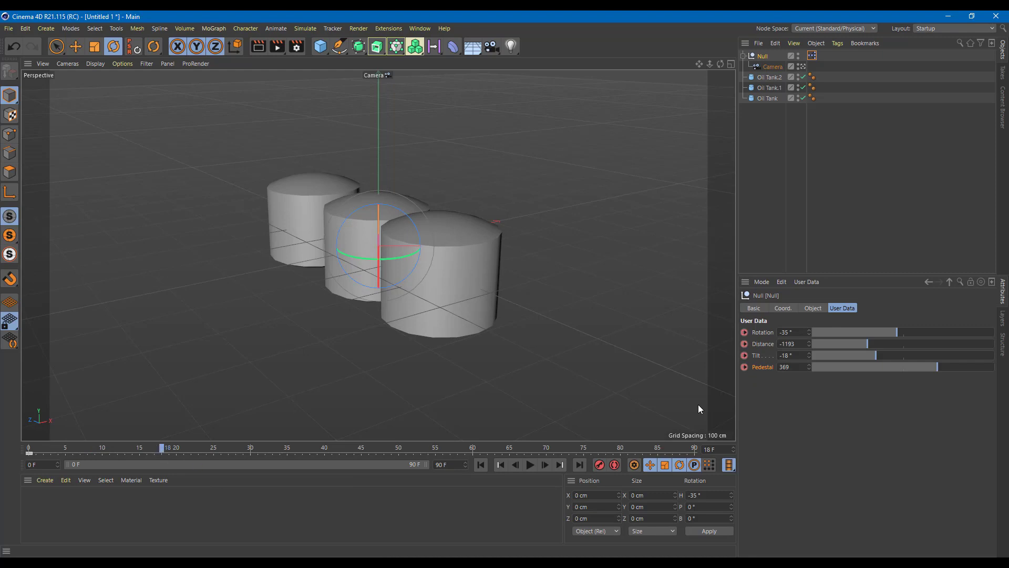
mouse_move(865, 345)
mouse_down()
mouse_move(847, 344)
mouse_move(868, 356)
mouse_up()
drag(933, 364, 969, 367)
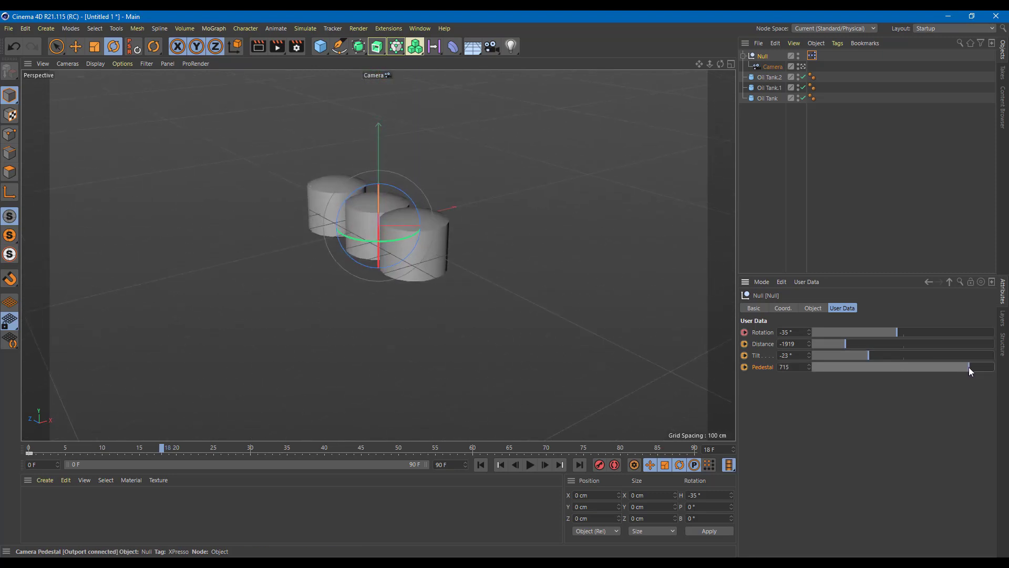
drag(896, 332, 910, 332)
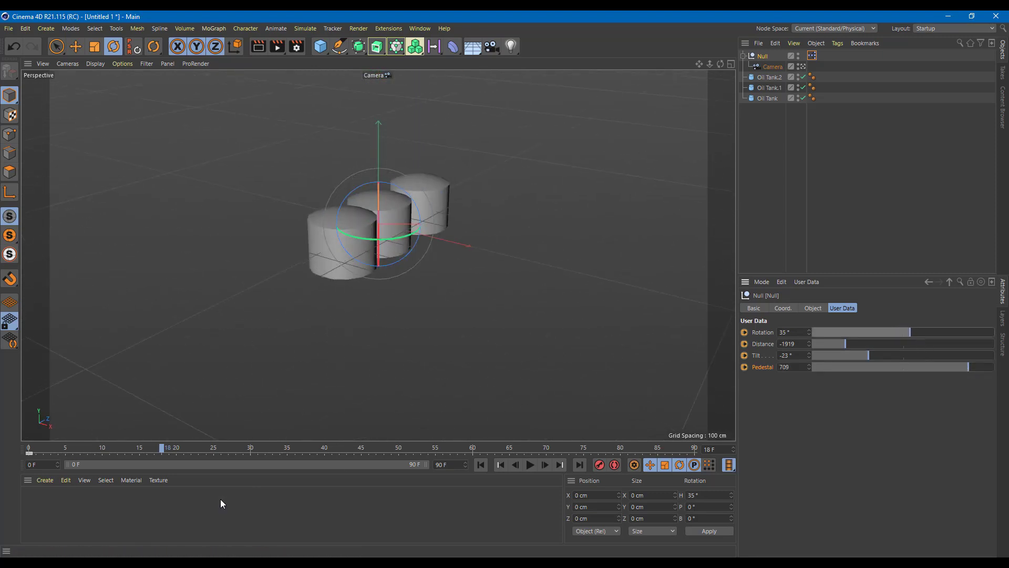
Step: At frame 20, set and keyframe the null's Rotation 14°, Distance -1954, Tilt -26° and Pedestal 899
key(ctrl+g)
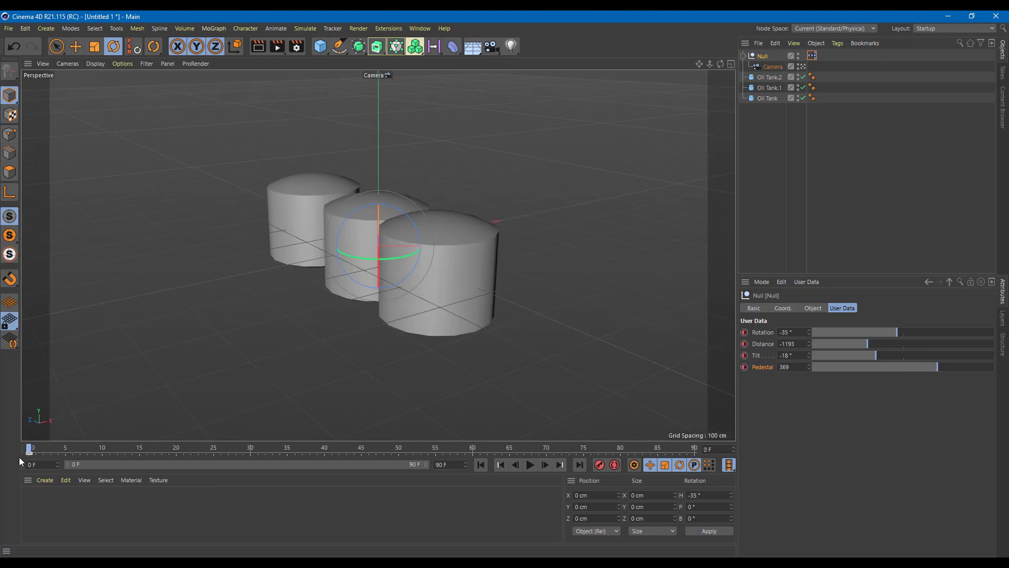
click(174, 460)
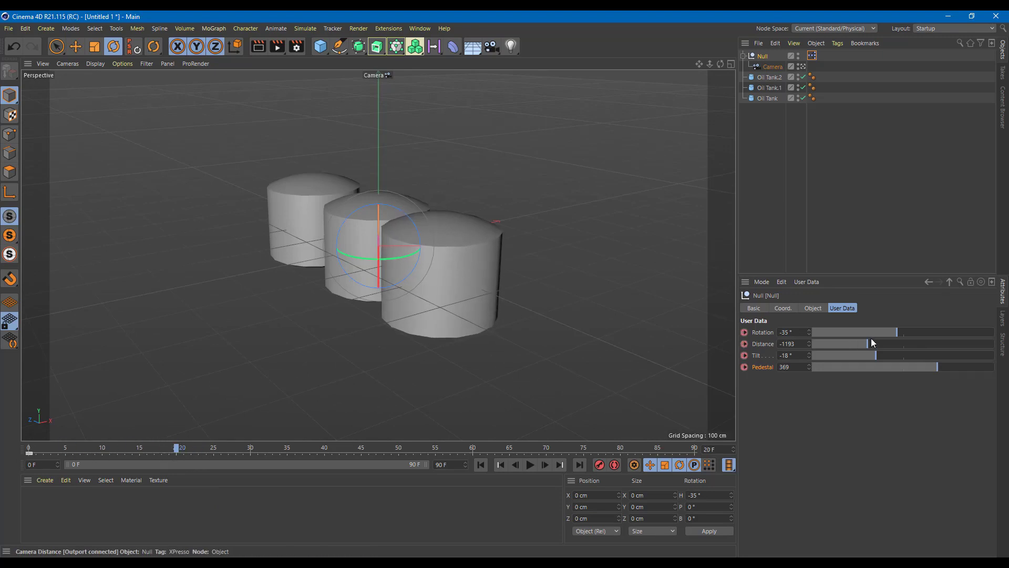
drag(892, 334, 982, 365)
drag(882, 360, 863, 355)
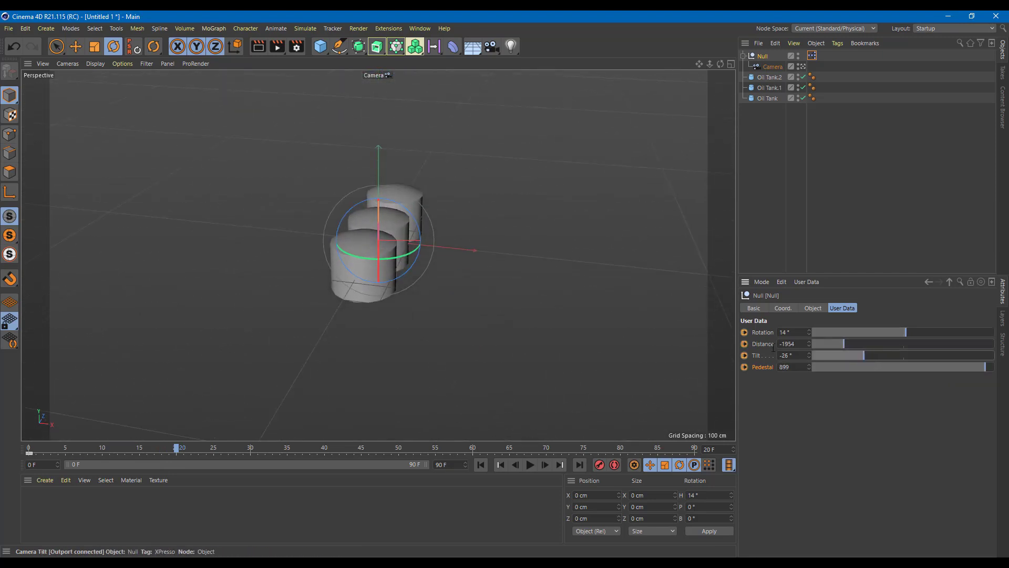
click(744, 332)
click(744, 355)
click(744, 367)
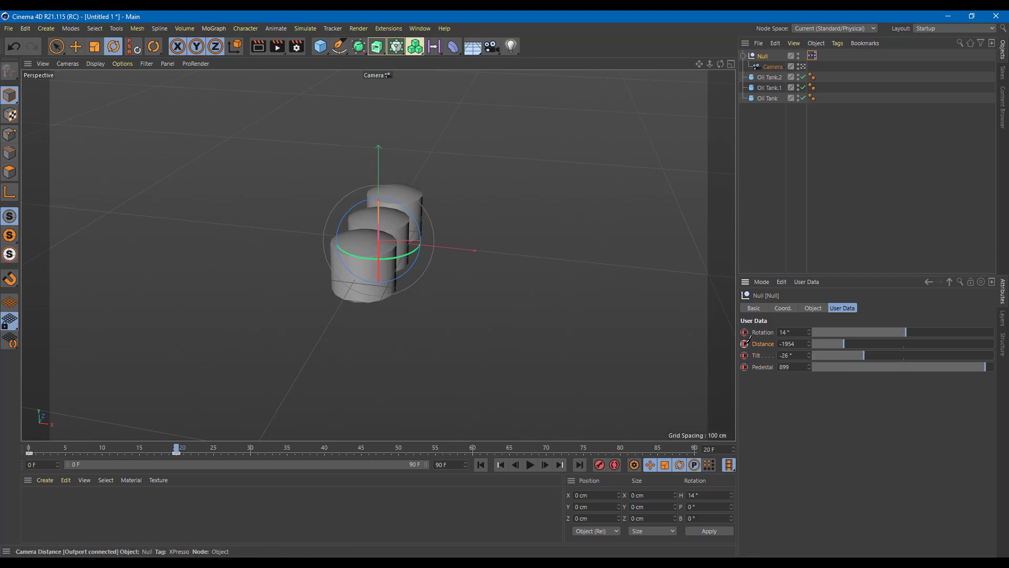
Step: At frame 90, set and keyframe the null's Rotation 207°, Distance -1210 and Tilt -37°, and play the animation
drag(174, 451, 696, 455)
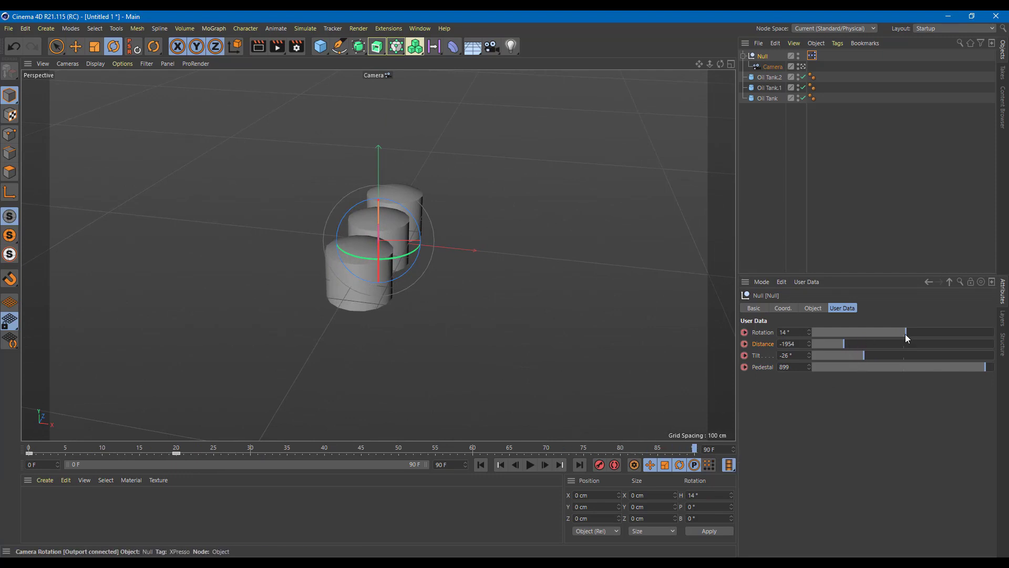
drag(905, 334, 941, 339)
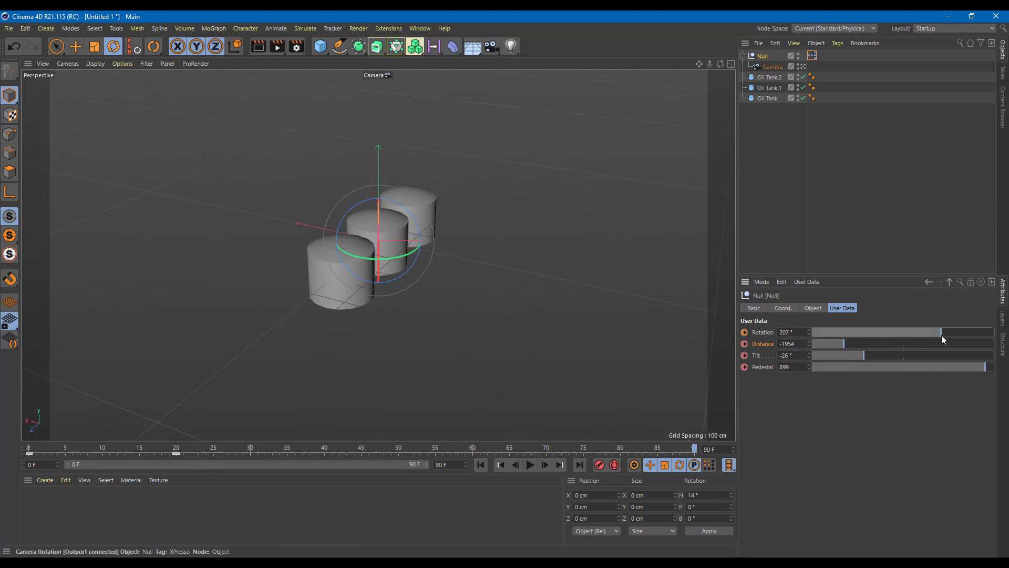
mouse_move(846, 343)
mouse_down()
mouse_move(866, 342)
mouse_move(847, 355)
mouse_up()
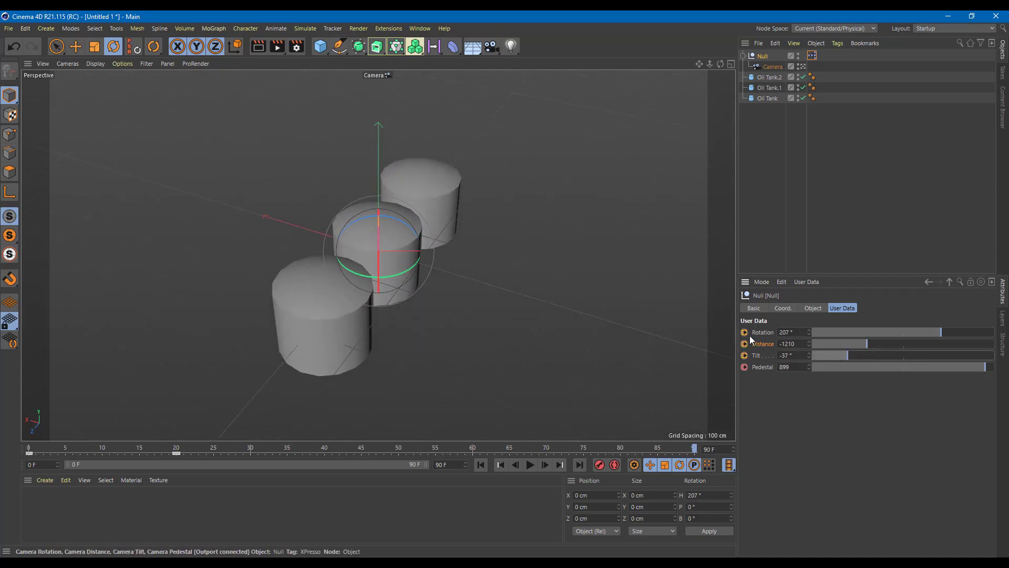
click(530, 465)
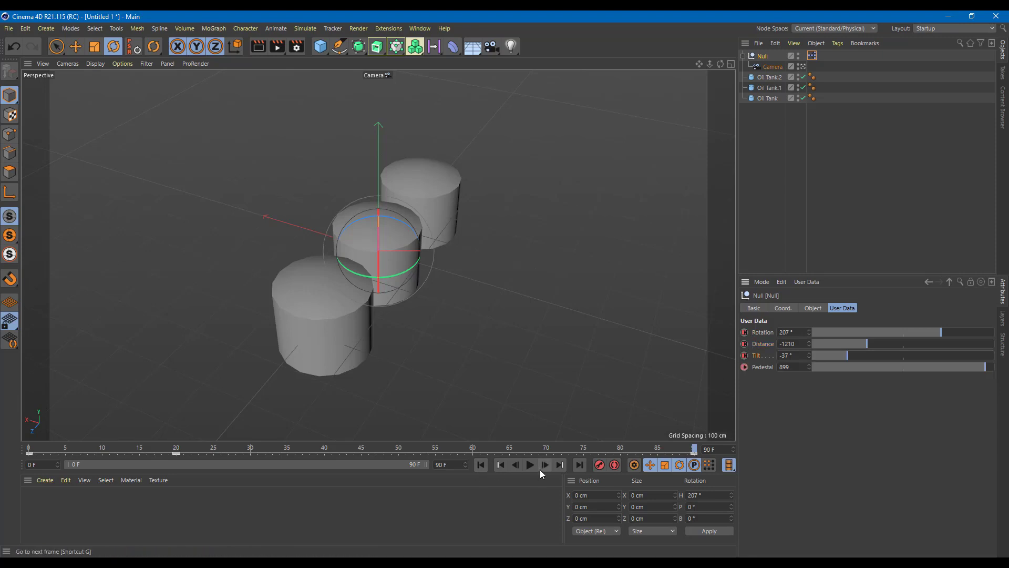